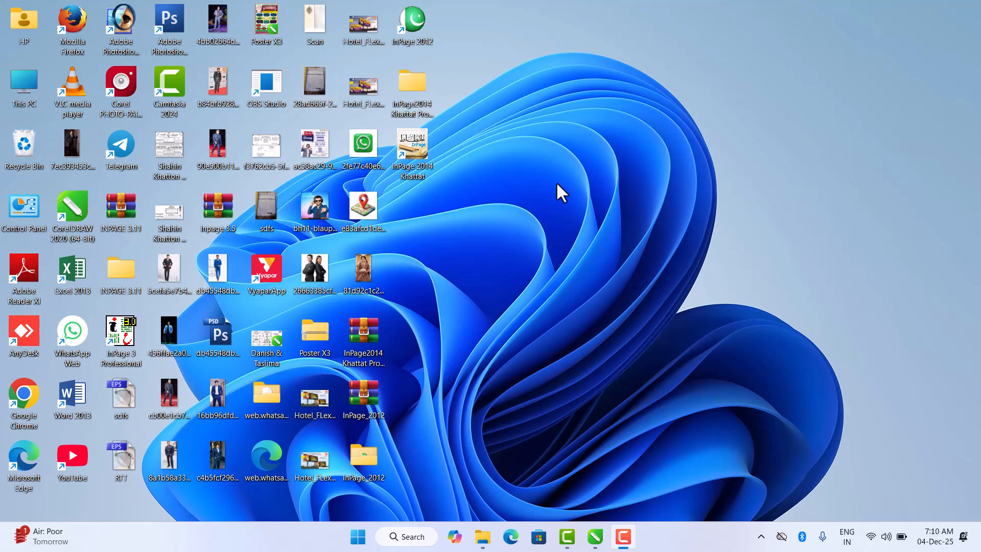
Switch to the Untitled-1 drawing in CorelDRAW and examine the shop heading, contact lines, product text, pictures and address.
mouse_move(595, 534)
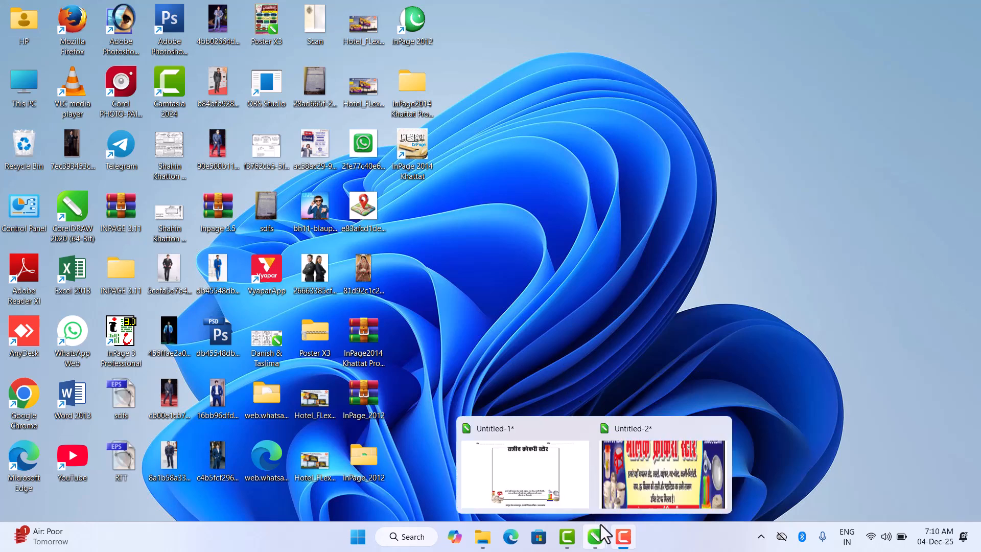
click(533, 458)
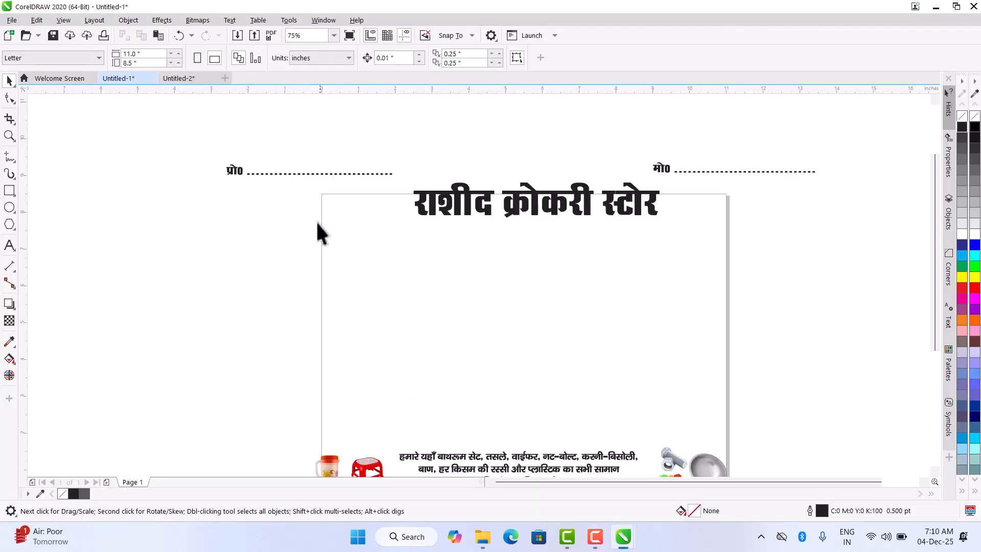
scroll(486, 266, down, 2)
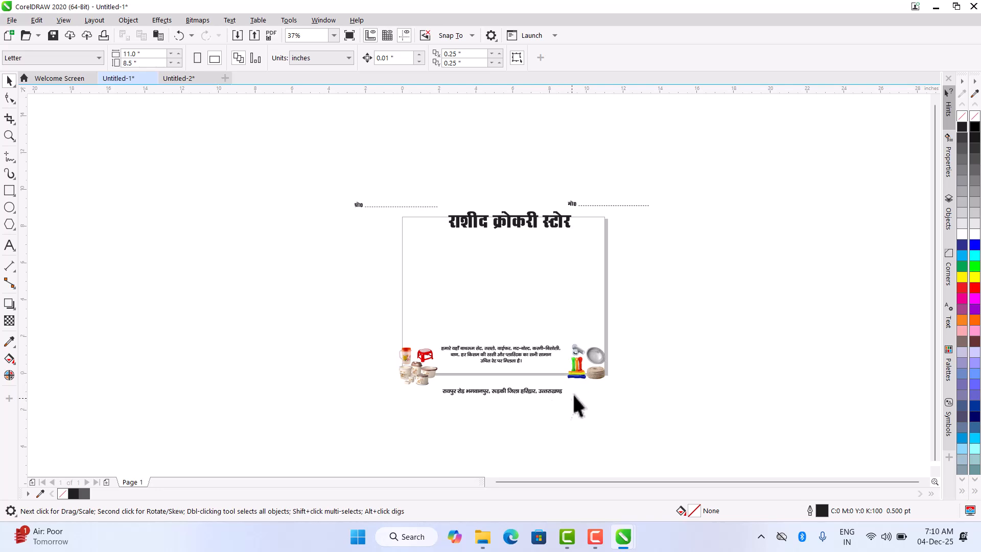
scroll(572, 398, up, 2)
scroll(431, 350, down, 2)
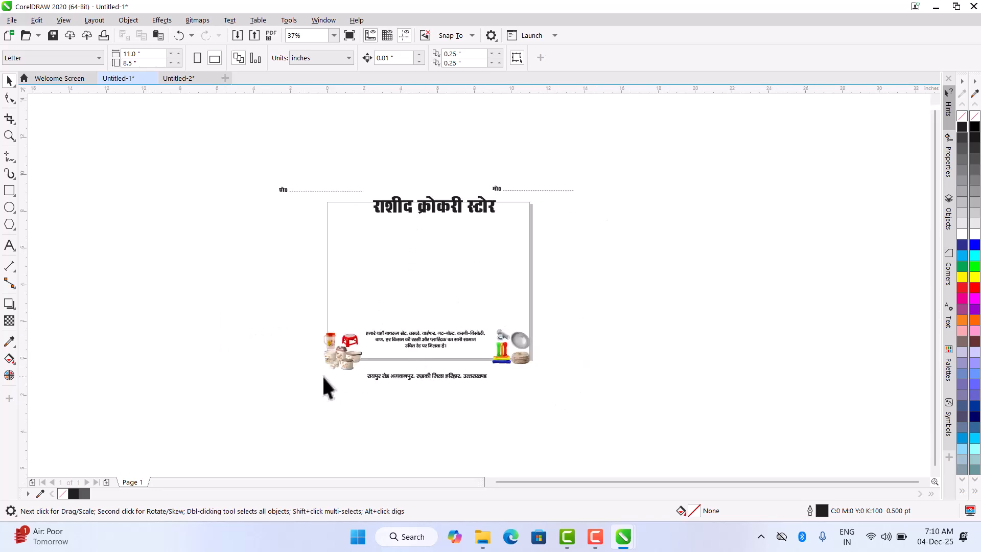
scroll(355, 360, up, 4)
scroll(302, 353, down, 2)
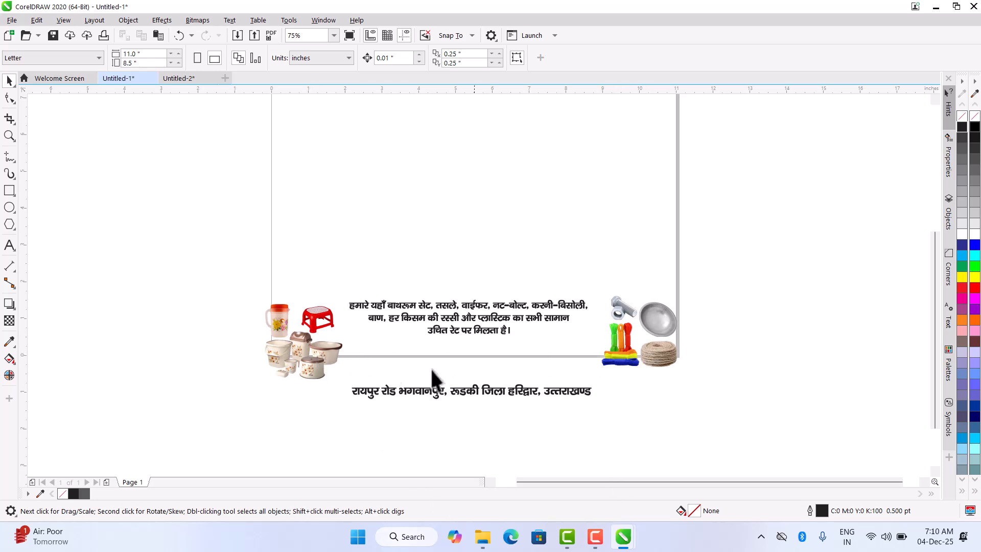
scroll(416, 396, down, 2)
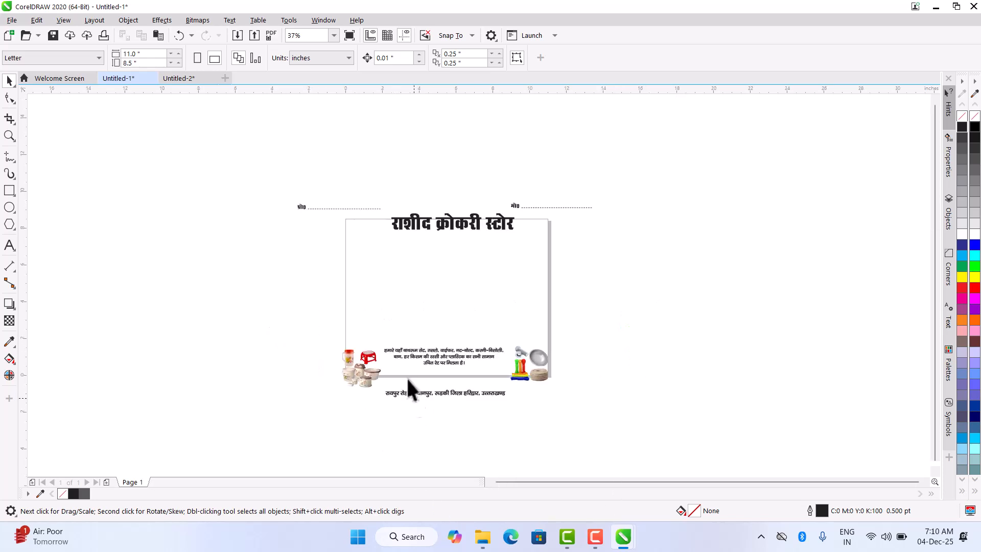
Draw a rectangle about 11.06 × 4.17 inches across the middle of the page, between the heading and product text.
click(8, 194)
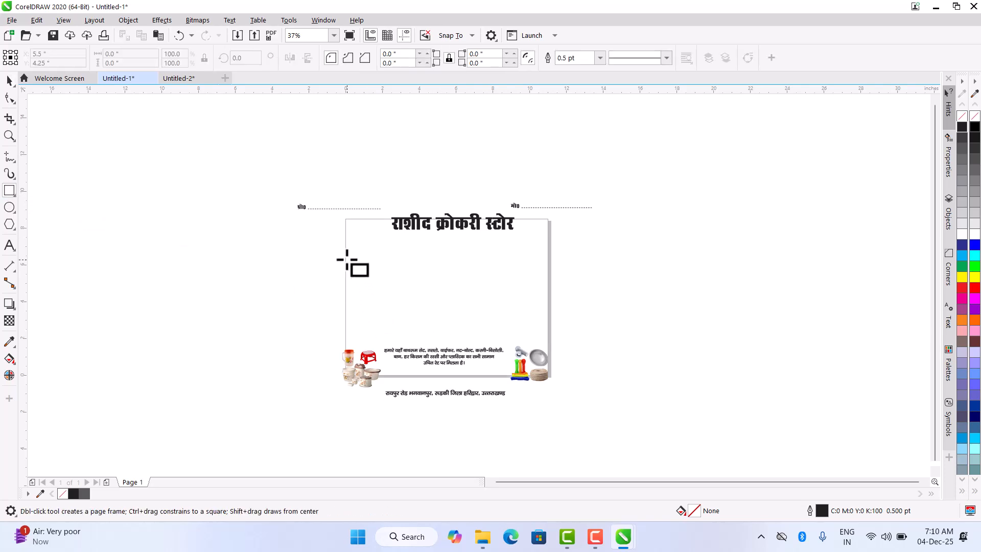
drag(346, 250, 550, 326)
click(9, 81)
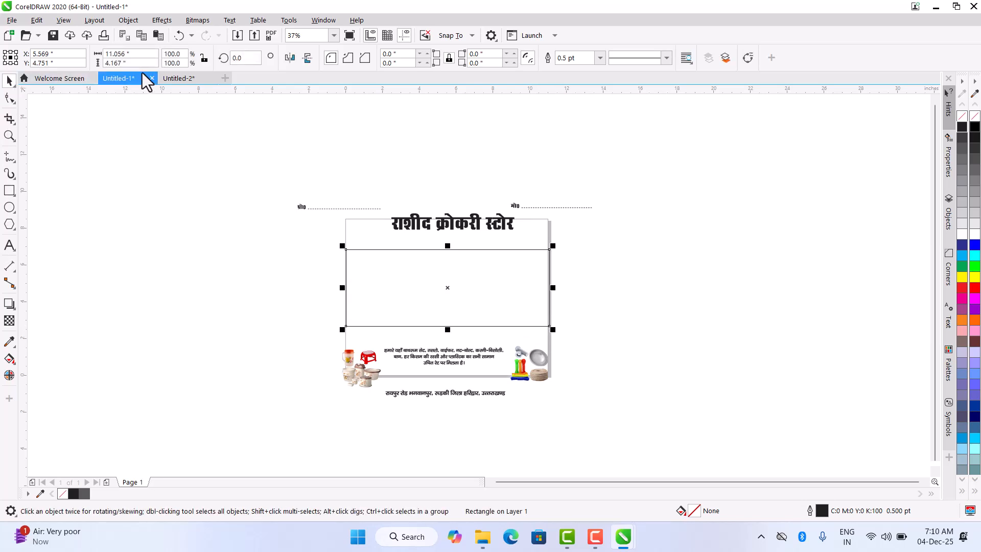
Set the rectangle's size to 8 inches wide and 2 inches high.
drag(143, 55, 76, 64)
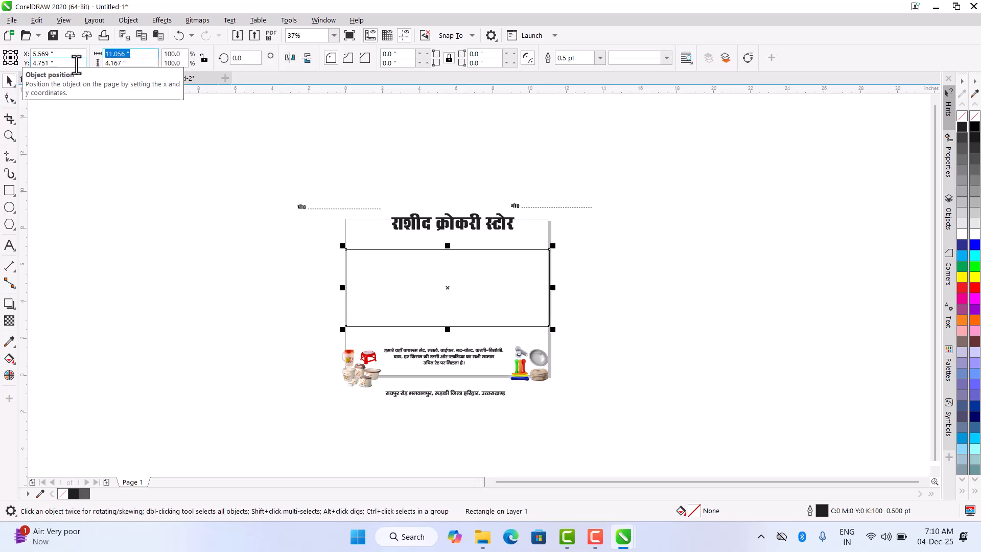
text(8)
key(Tab)
text(2)
key(Return)
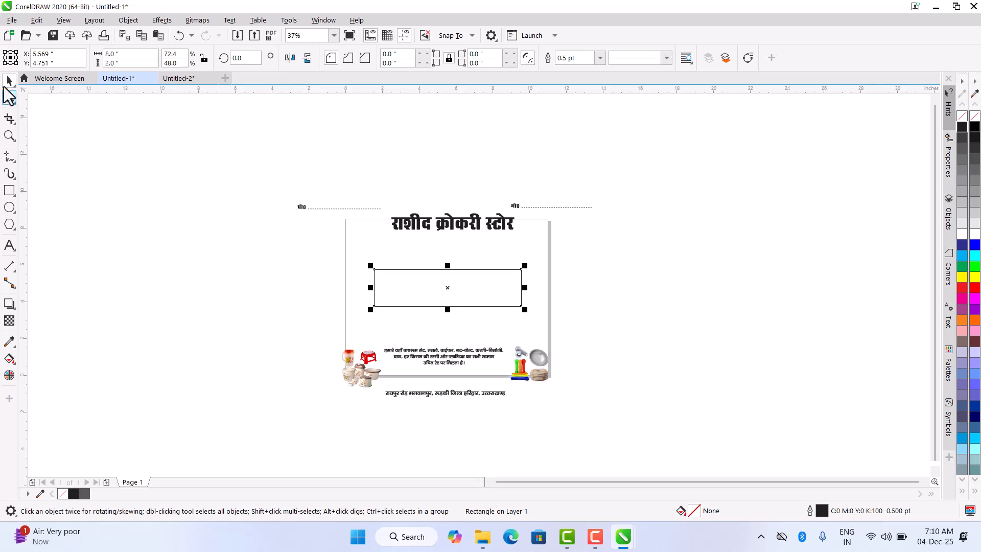
click(157, 194)
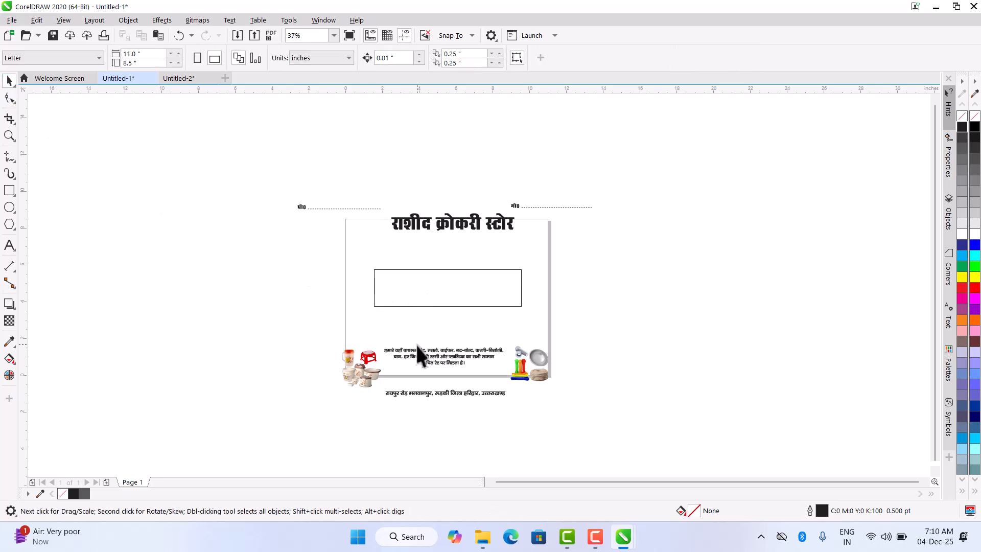
click(428, 291)
scroll(454, 283, up, 2)
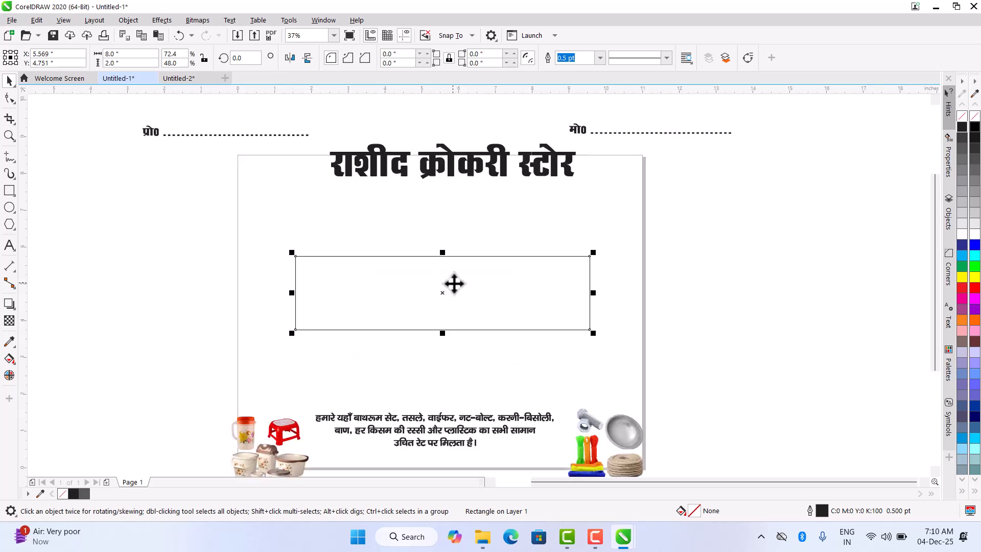
click(122, 205)
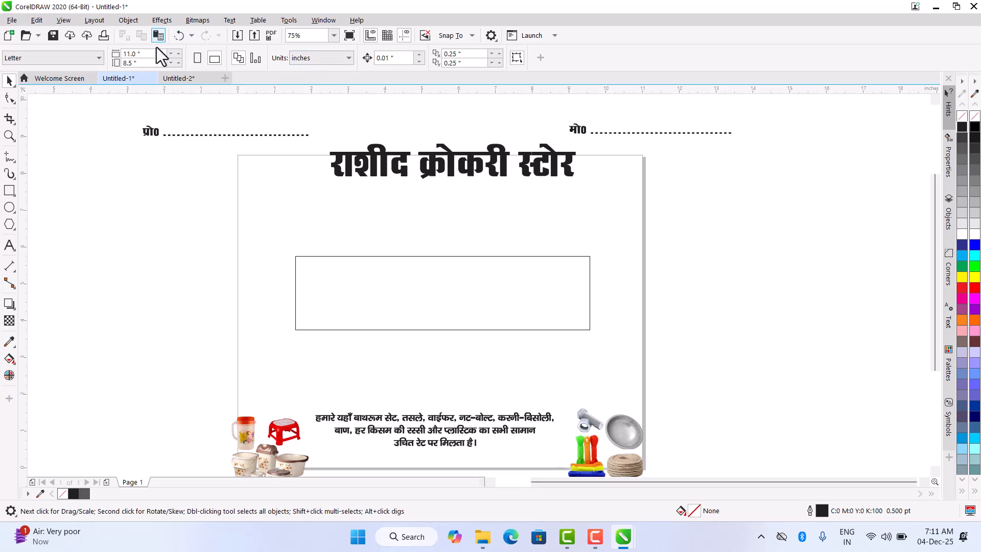
Apply a one-step inside contour with an offset of about 0.08 inches to the 8 × 2 inch rectangle.
click(409, 291)
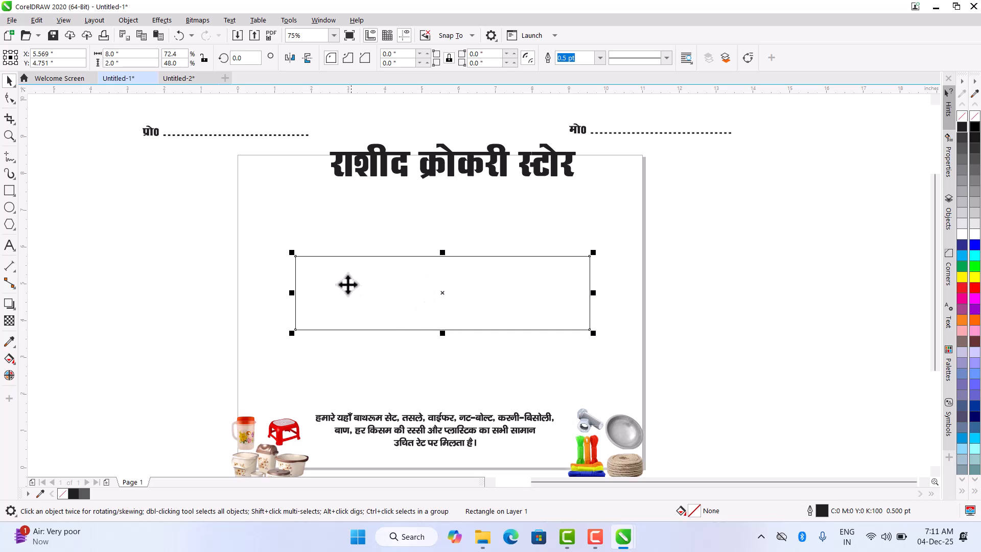
scroll(306, 281, up, 3)
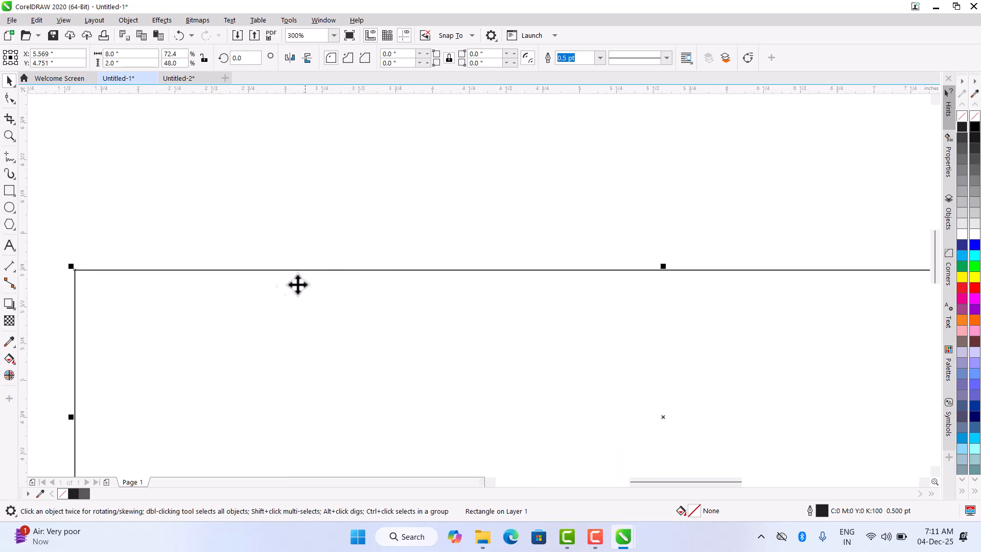
scroll(256, 278, down, 1)
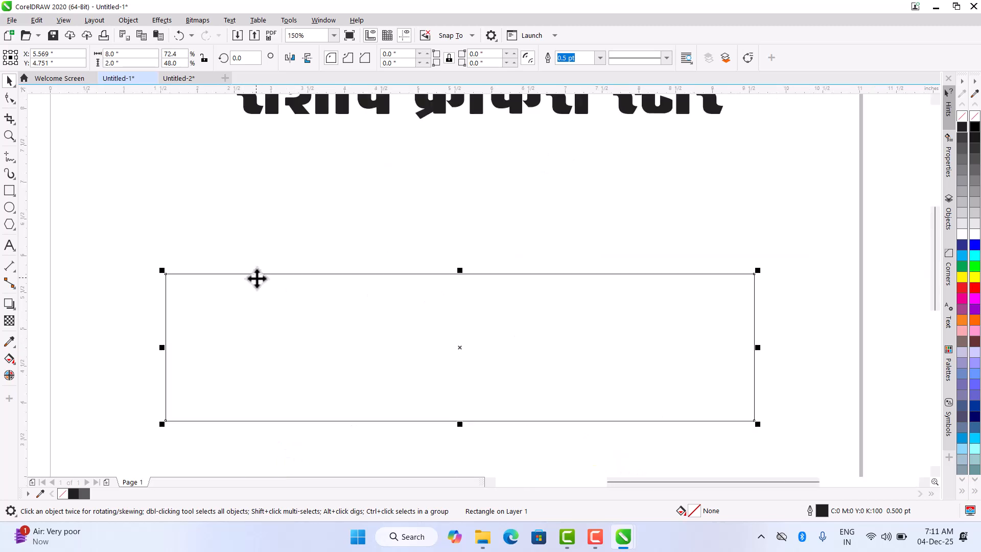
click(10, 308)
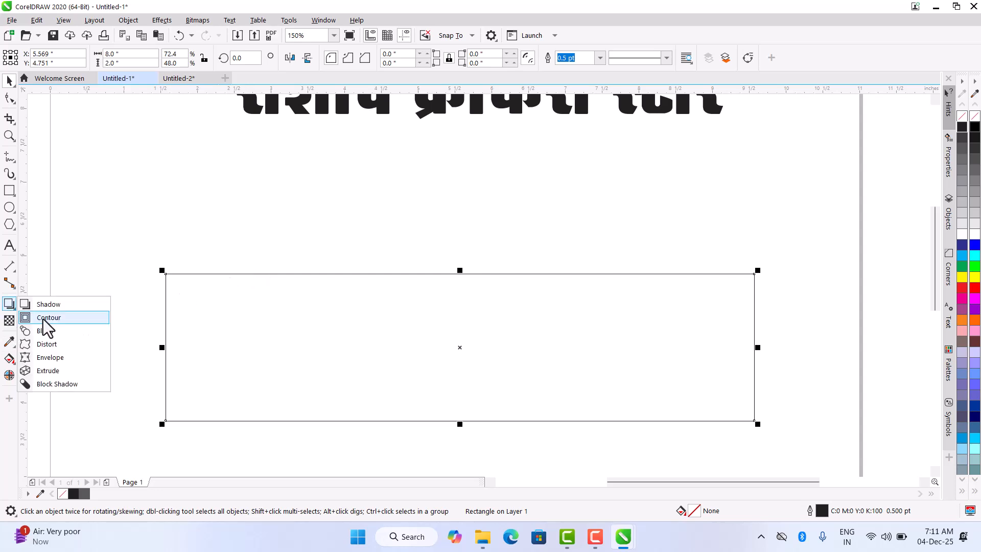
click(40, 319)
click(9, 306)
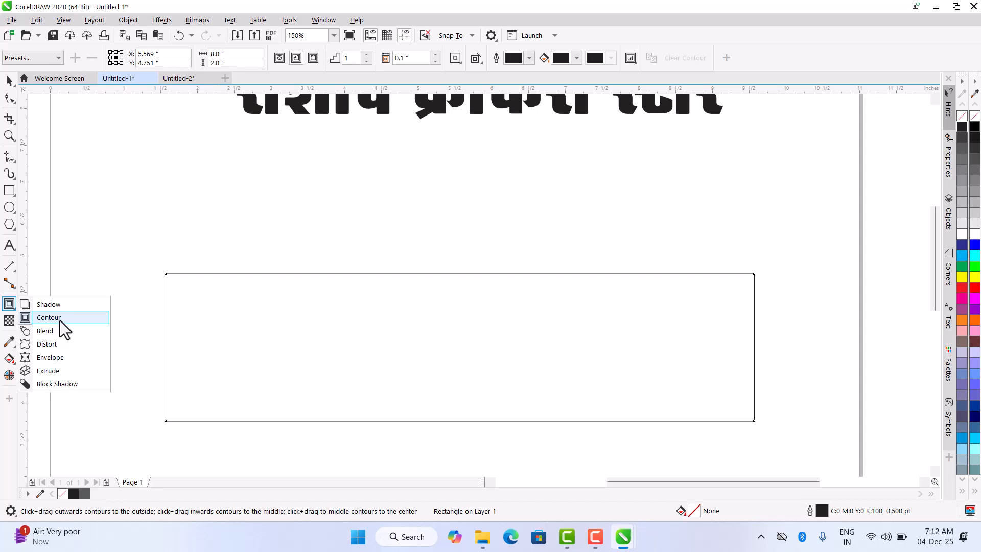
click(60, 319)
drag(166, 275, 167, 280)
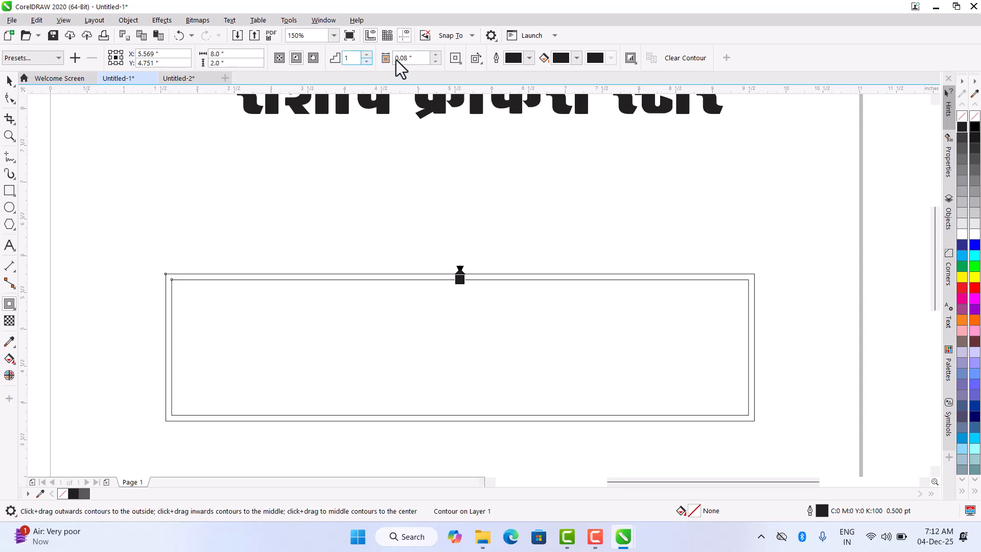
Reduce the contour offset to 0.05 inches.
click(436, 61)
click(436, 61)
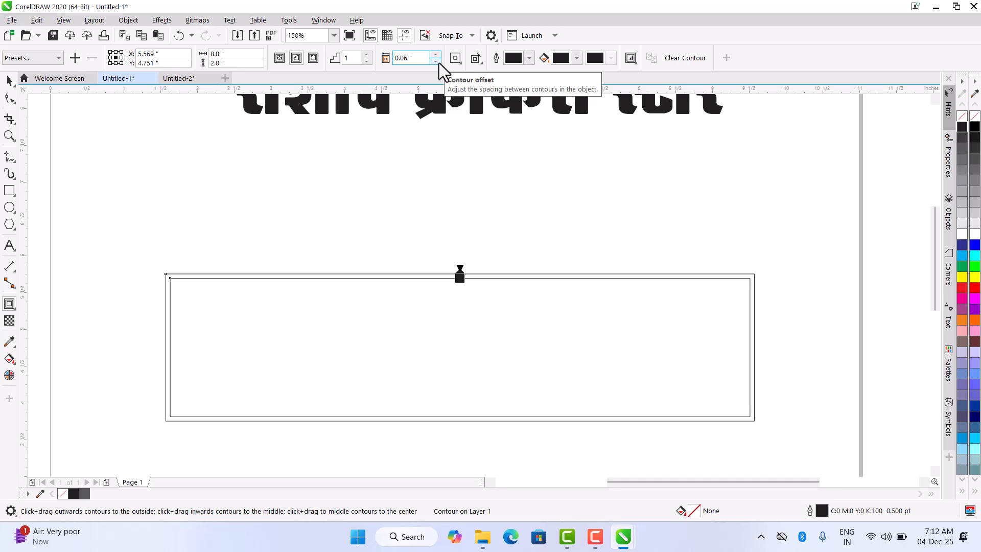
click(436, 61)
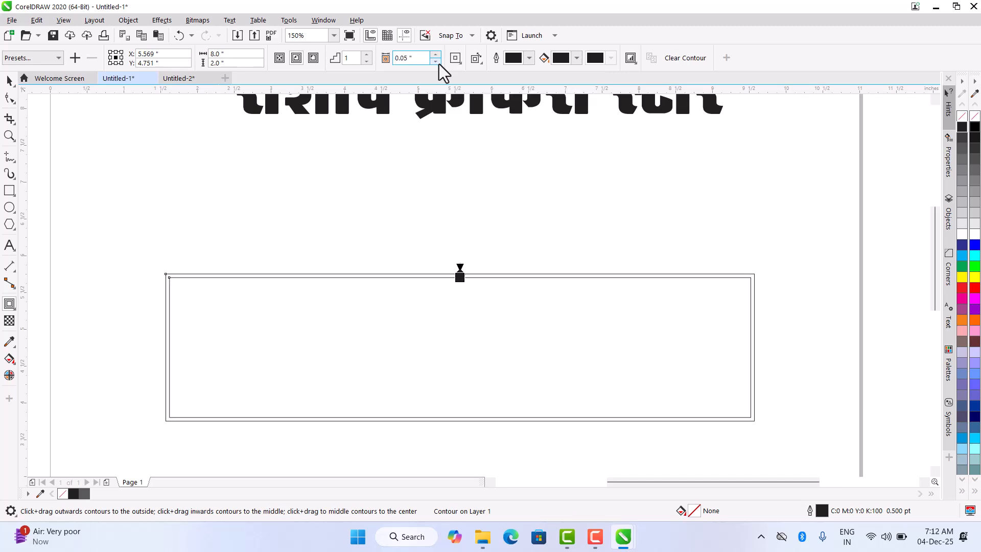
click(15, 82)
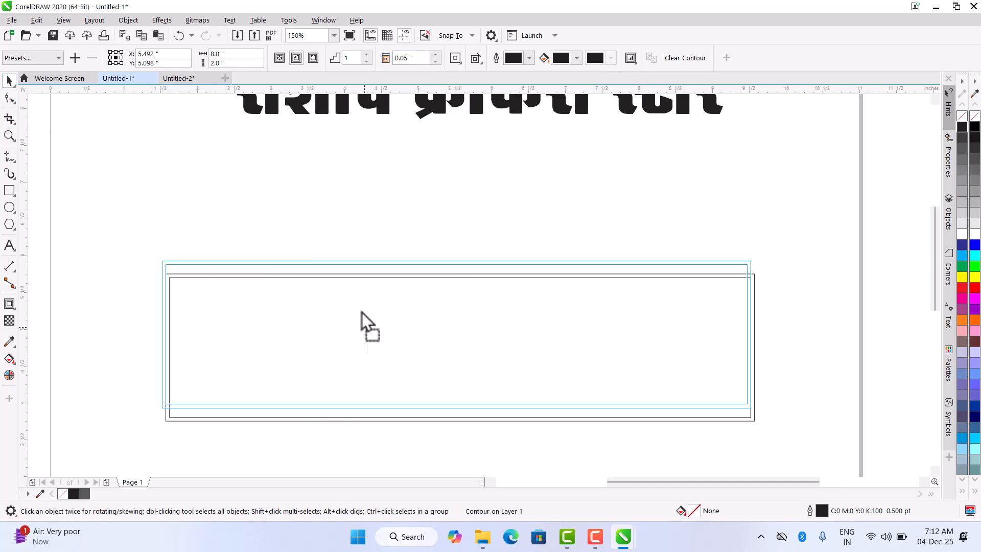
Break the contour apart into separate outer and inner rectangles, keeping both in their original positions.
drag(365, 325, 359, 280)
key(ctrl+z)
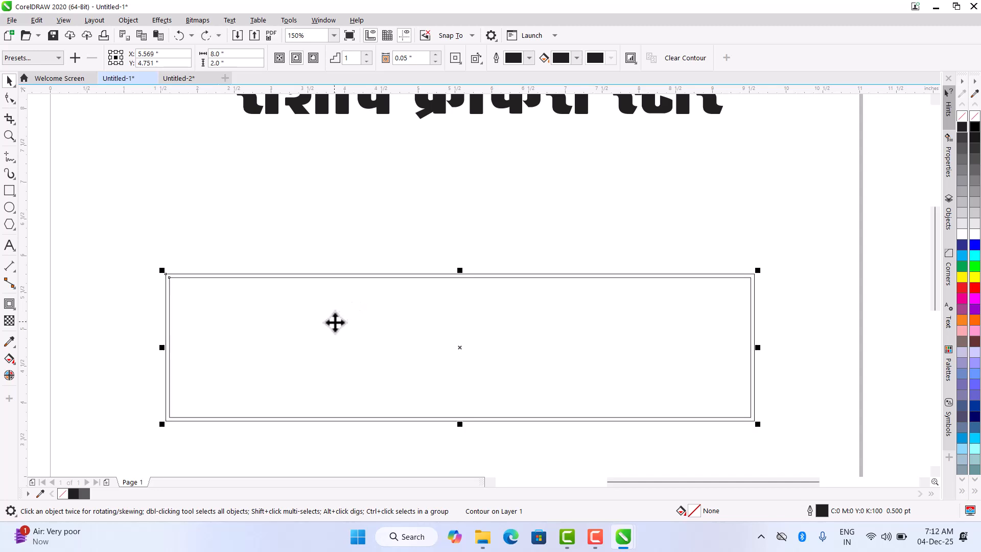
key(ctrl+k)
click(339, 239)
drag(375, 326, 387, 366)
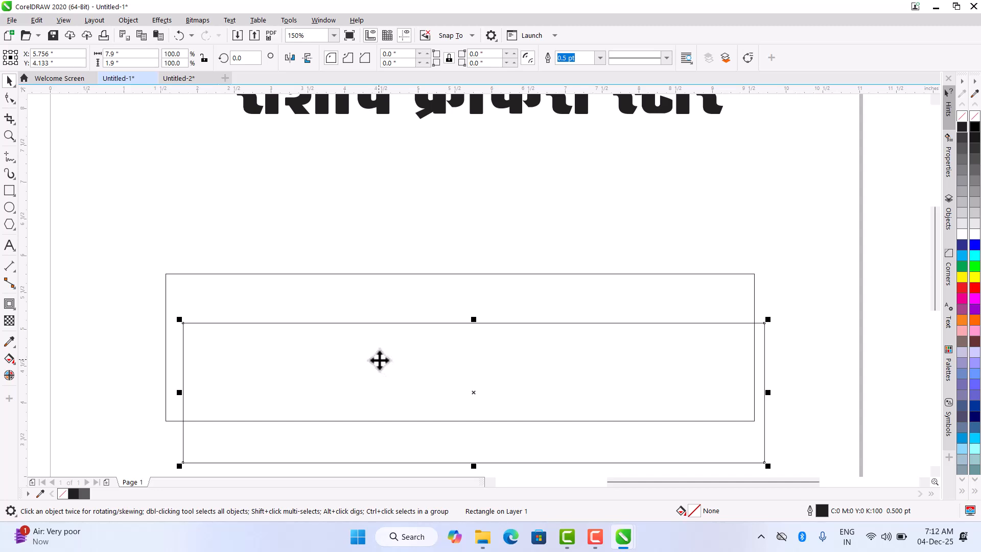
key(ctrl+z)
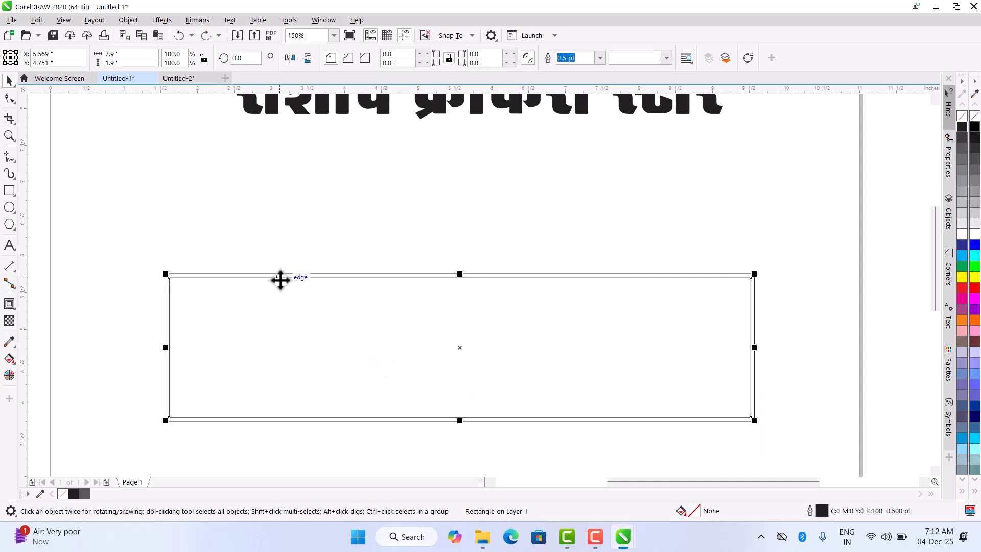
click(304, 222)
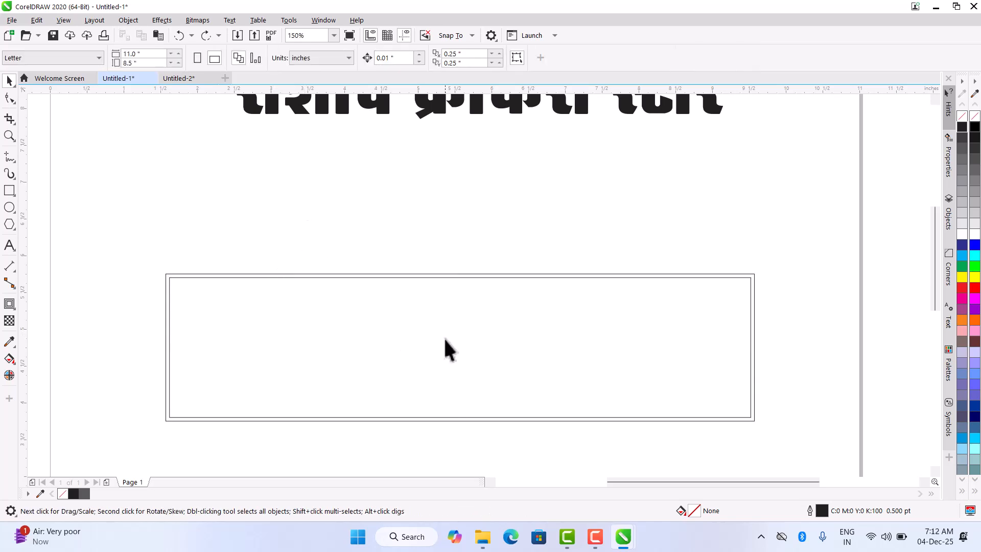
Make a copy of the inner rectangle scaled horizontally to about 1.52 inches wide against its left edge, keeping the original.
click(450, 328)
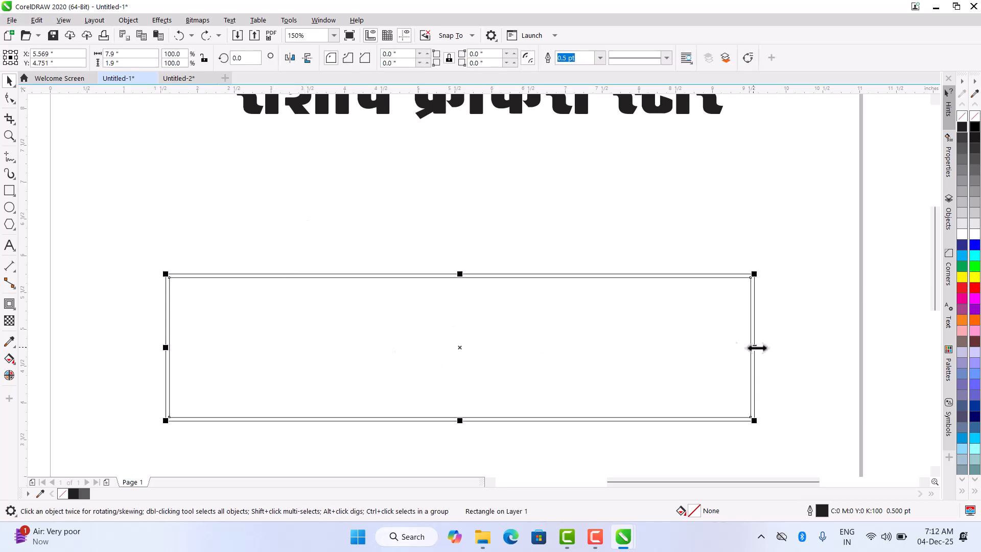
drag(757, 347, 287, 381)
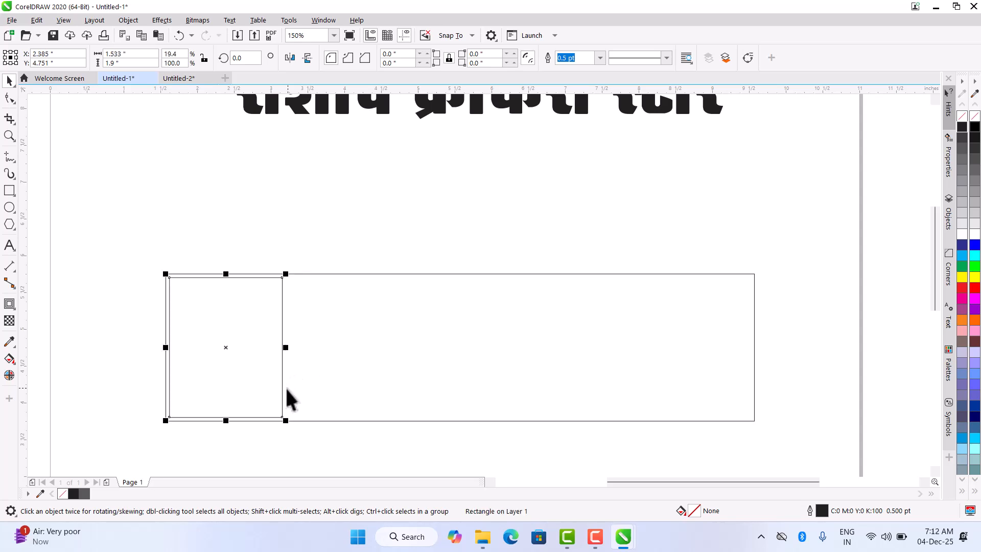
key(ctrl+z)
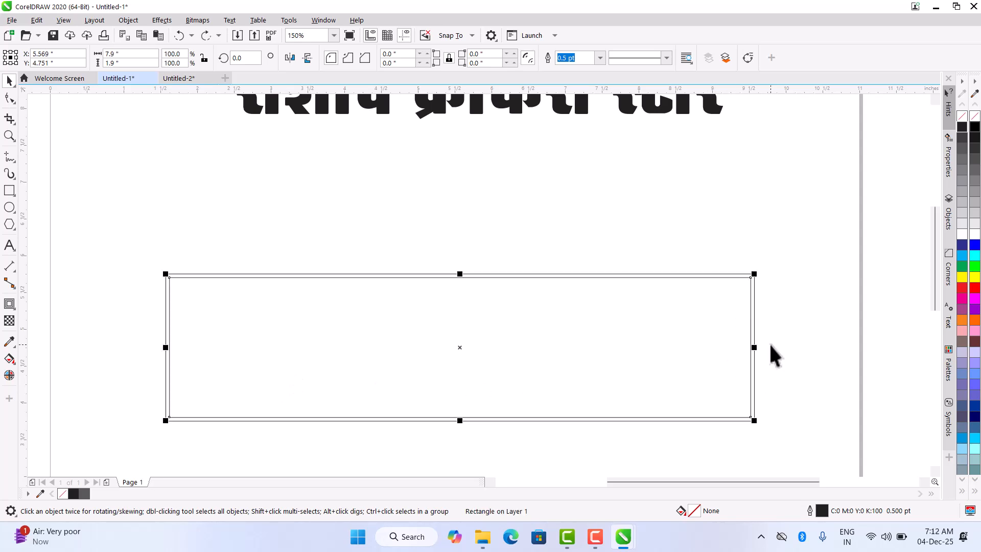
drag(758, 348, 288, 354)
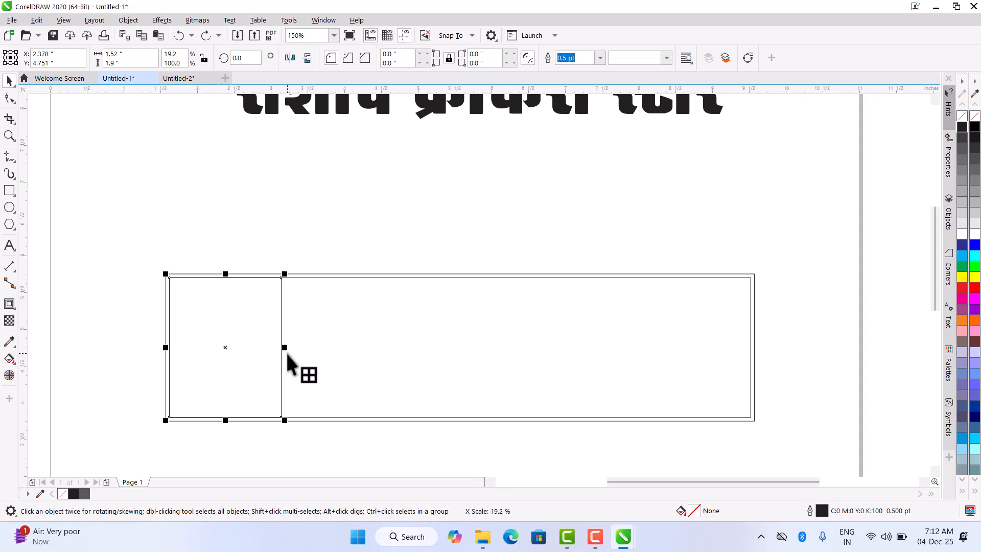
click(108, 210)
drag(292, 437, 325, 447)
click(326, 447)
Narrow the copied panel at the left end of the frame to about 1.44 inches wide.
click(219, 373)
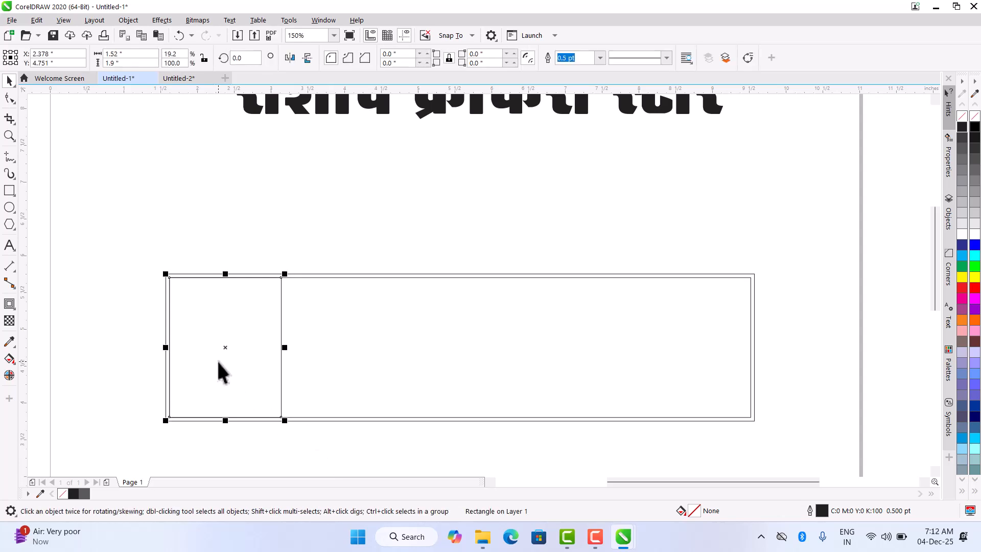
drag(285, 348, 281, 353)
click(324, 466)
click(226, 354)
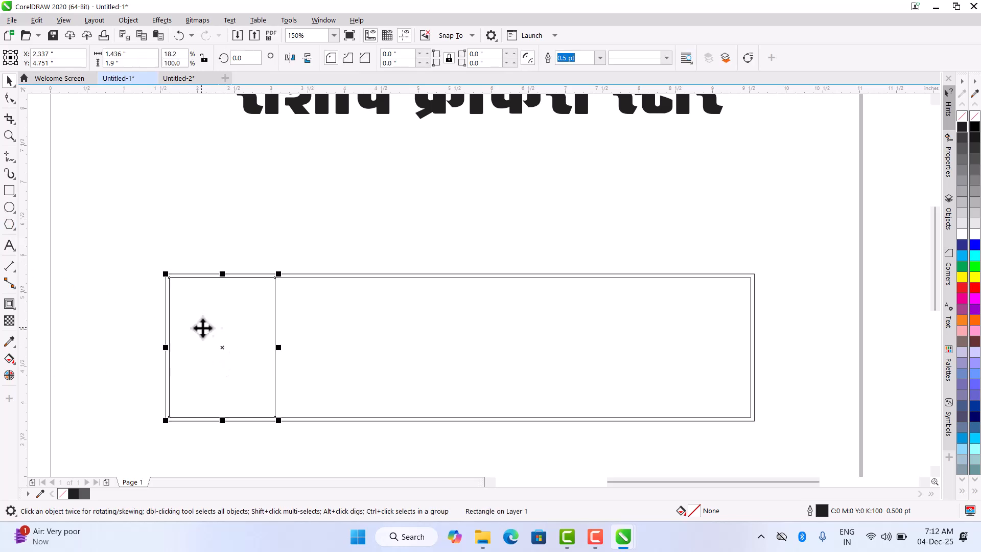
Convert the narrow panel to curves and turn its straight right edge into a curve segment.
click(10, 97)
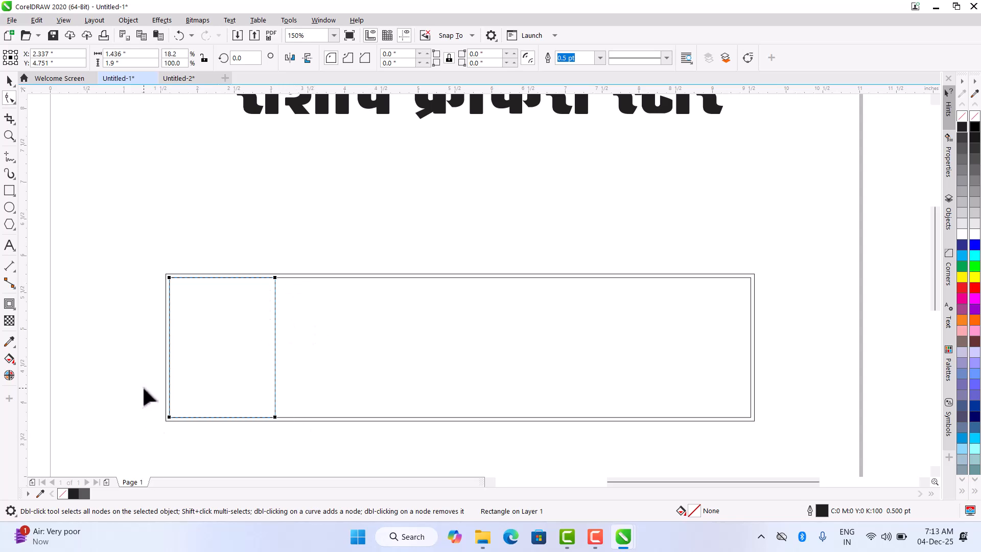
key(ctrl+q)
drag(241, 239, 287, 452)
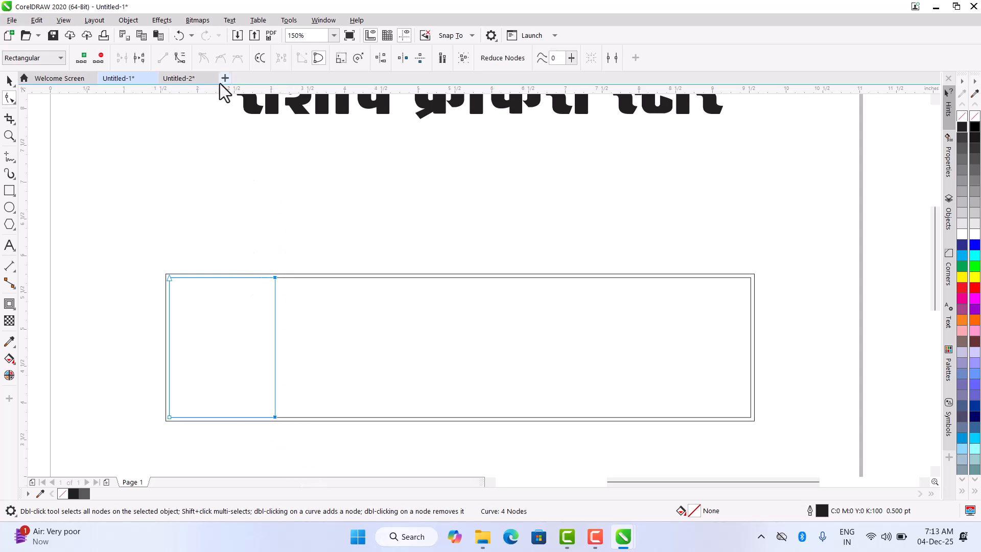
click(180, 58)
Bend the panel's right edge into an S-shape that dips inward near the top and bulges outward near the bottom.
drag(247, 221, 330, 334)
drag(276, 328, 239, 305)
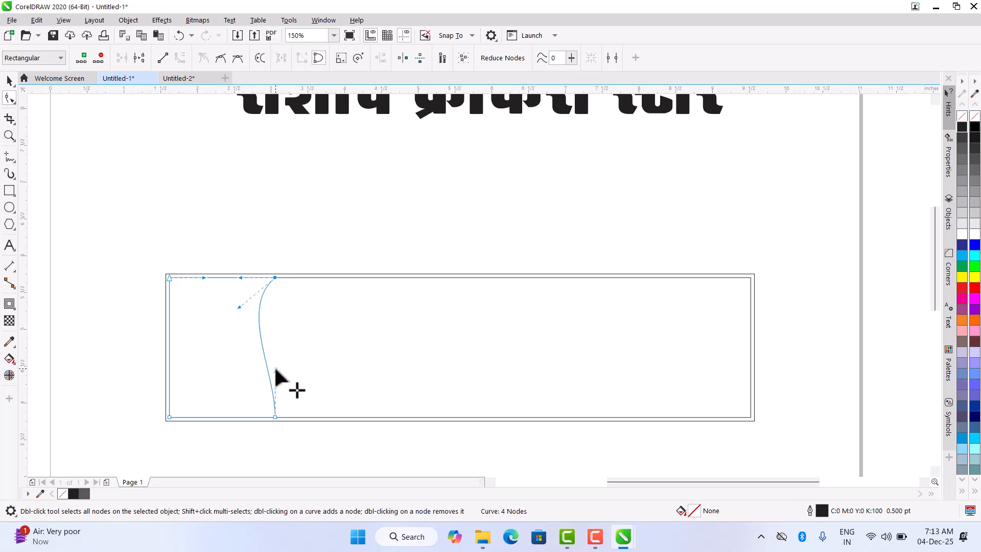
drag(275, 369, 297, 369)
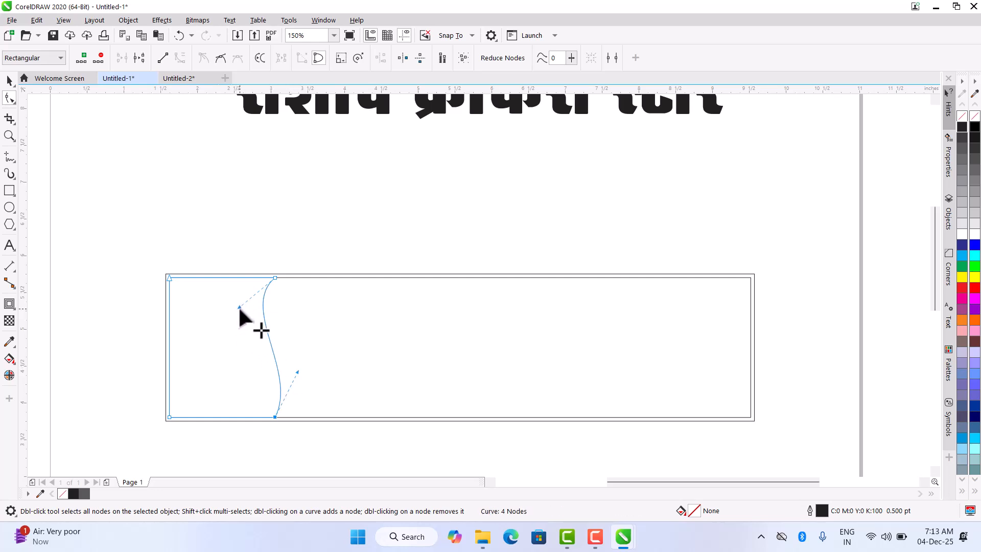
drag(238, 307, 224, 311)
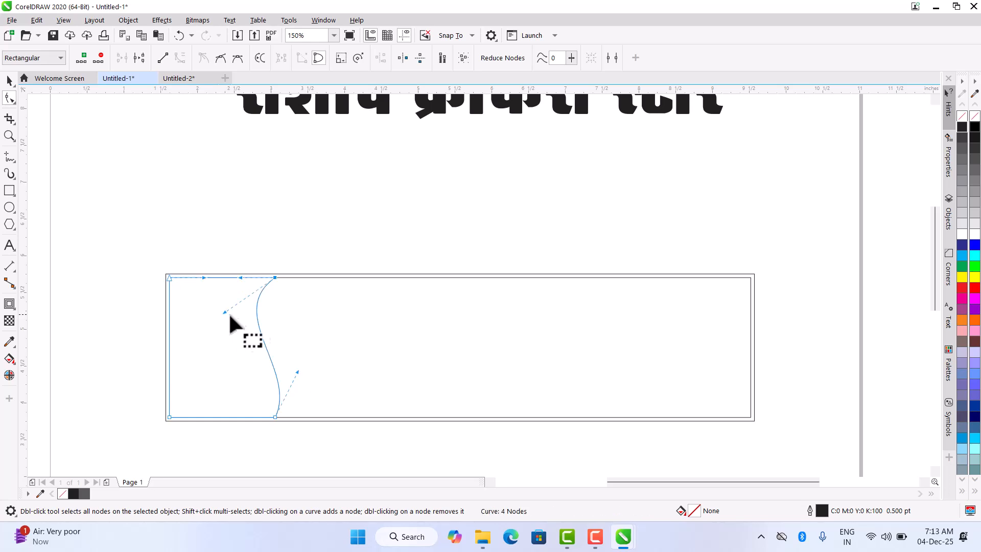
drag(296, 369, 304, 365)
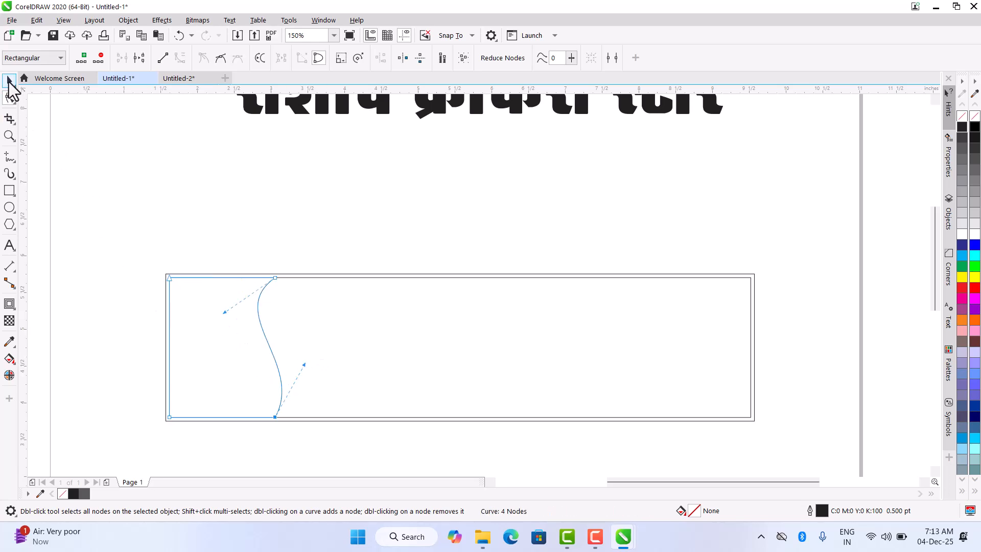
click(9, 81)
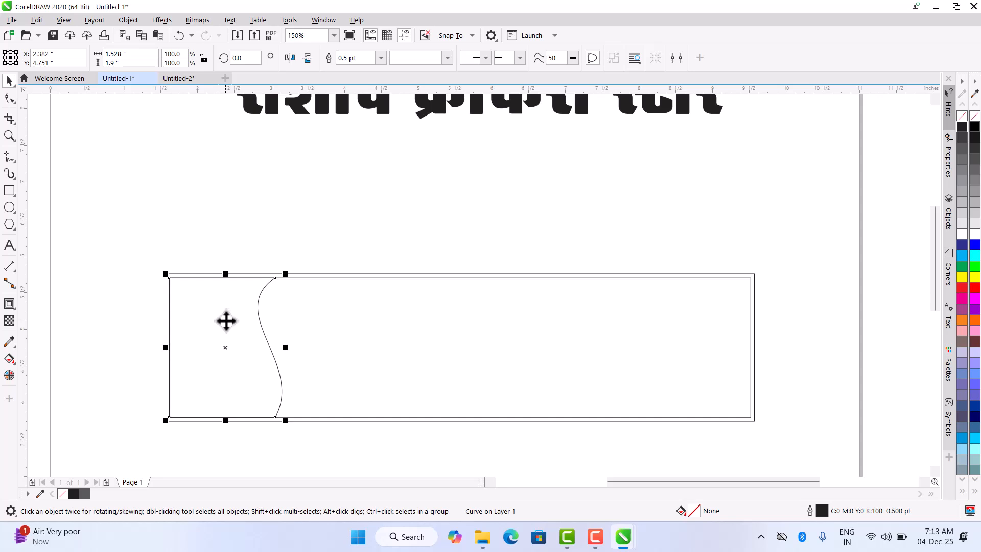
Apply an elliptical fountain fill to the curved panel and shift its centre toward the panel's lower half.
key(g)
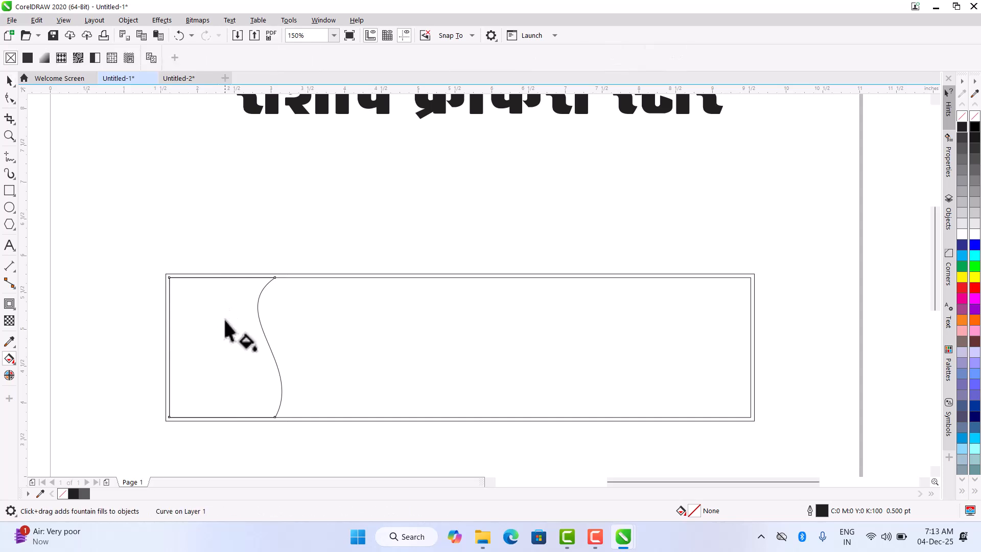
click(9, 361)
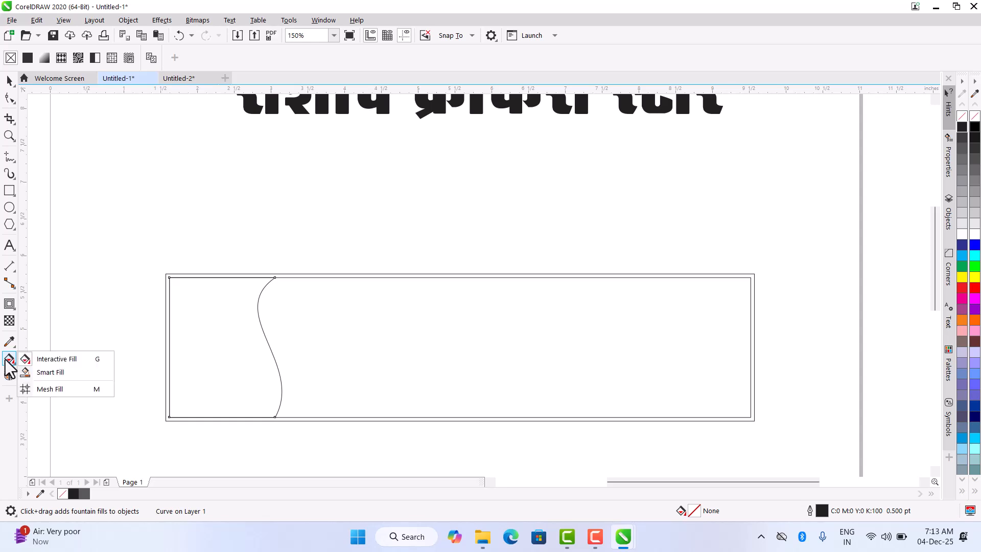
click(102, 359)
drag(214, 277, 214, 402)
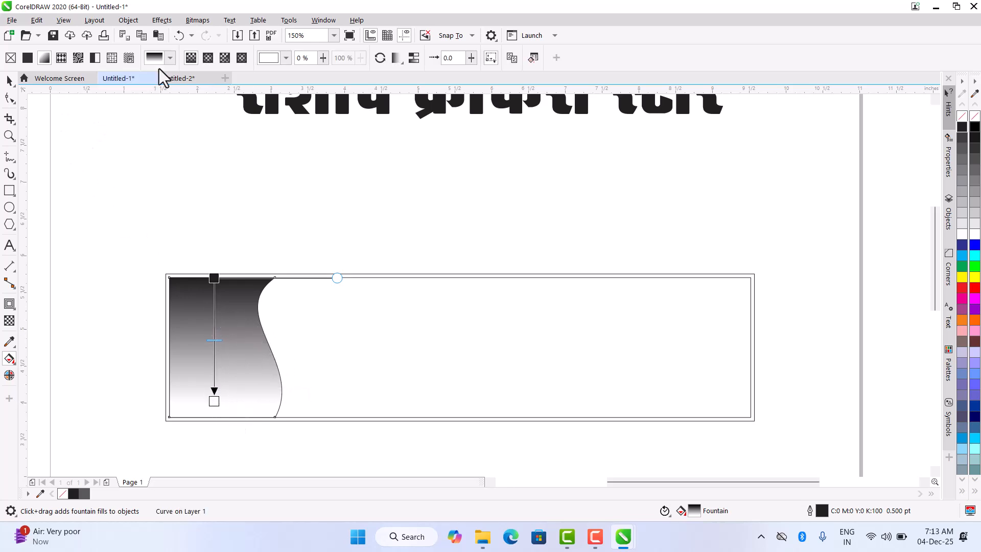
click(210, 63)
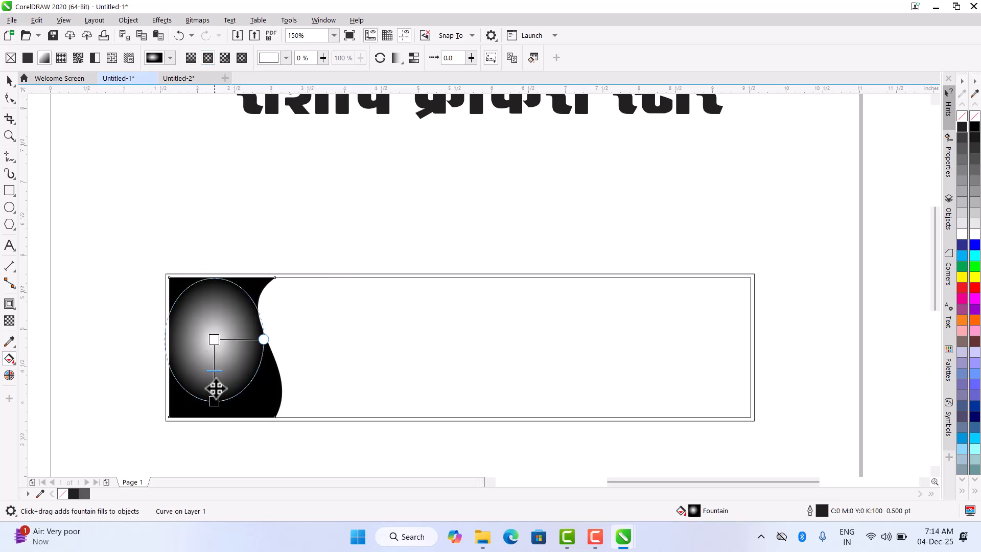
drag(215, 382, 213, 410)
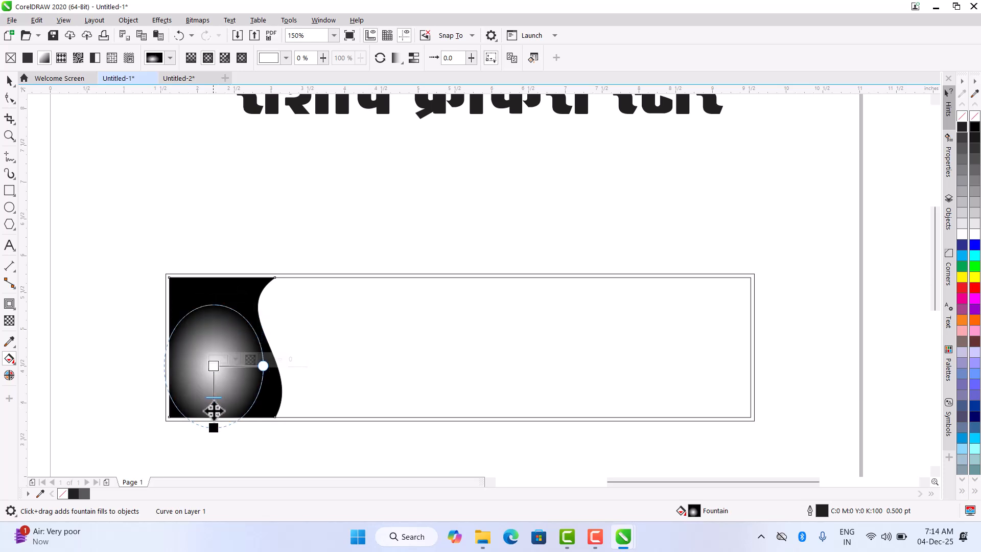
Colour the centre of the panel's elliptical fountain fill cyan.
click(236, 356)
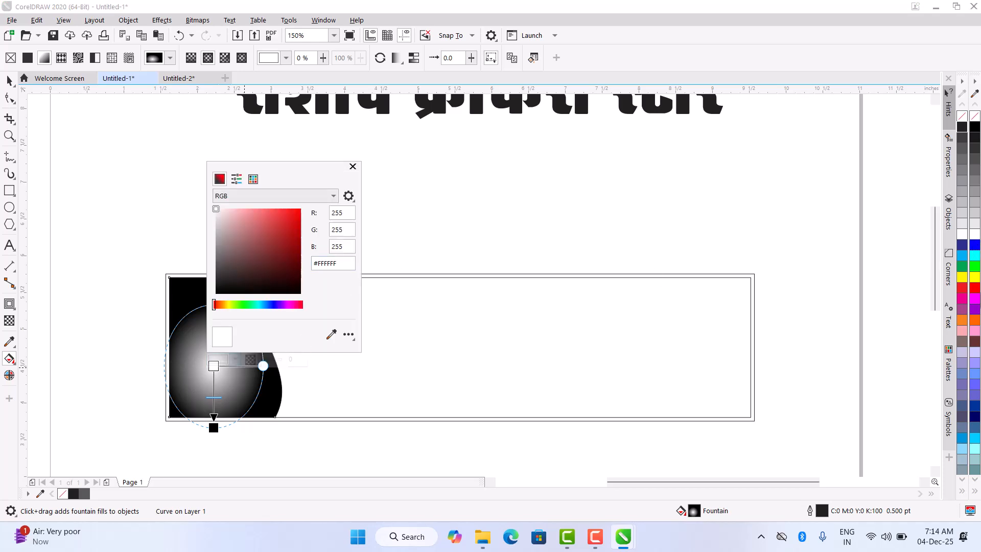
click(961, 253)
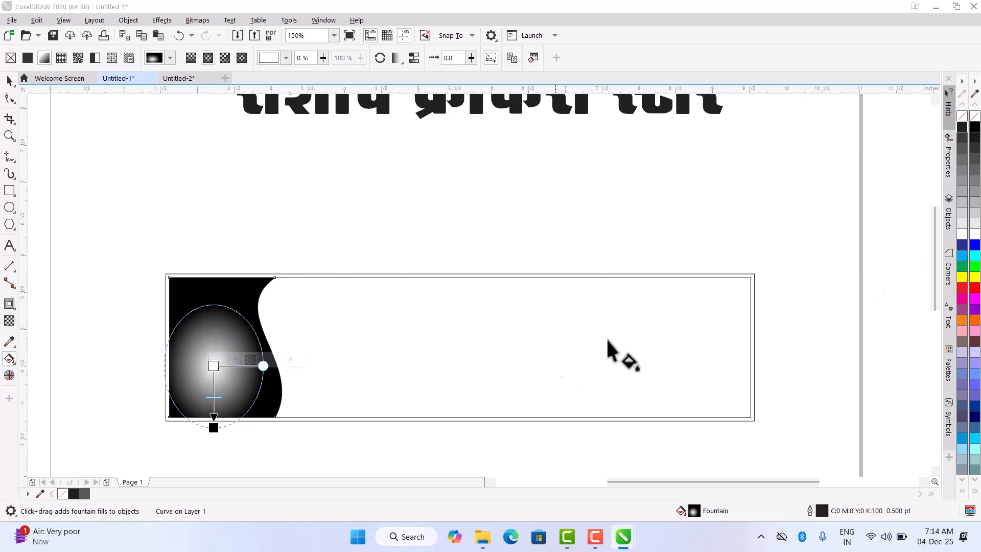
click(960, 255)
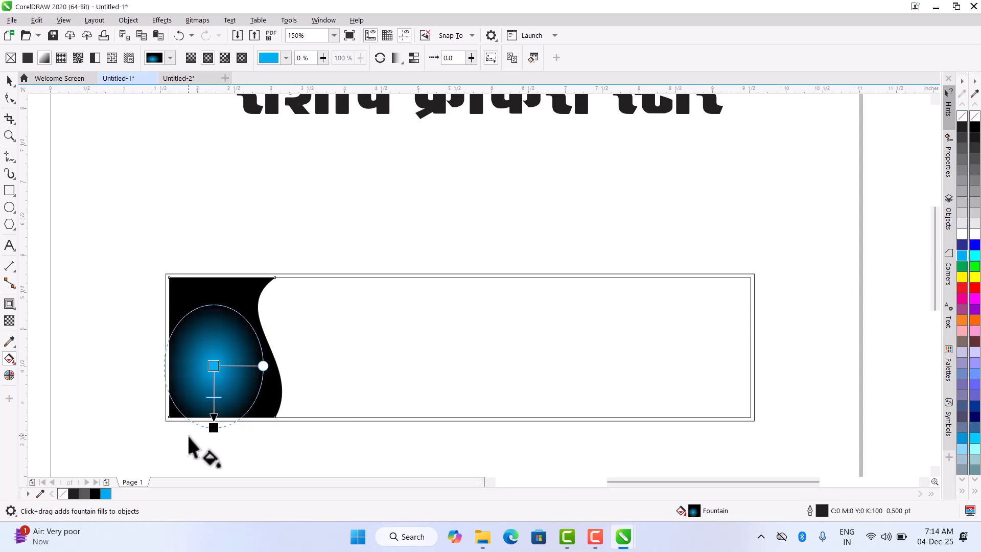
Extend the fountain fill's outer end to just below the panel's top edge and colour it dark blue.
click(213, 428)
drag(214, 430, 214, 285)
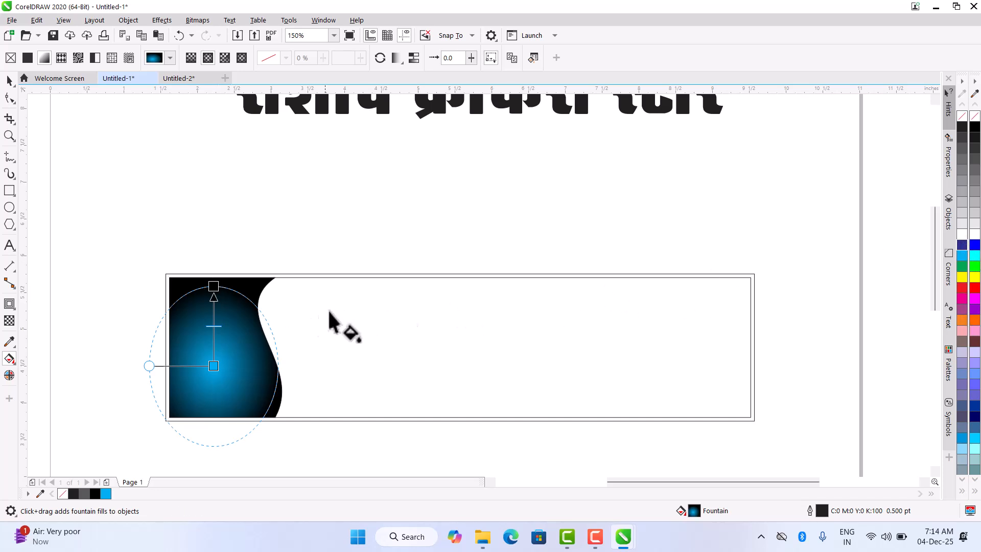
click(213, 285)
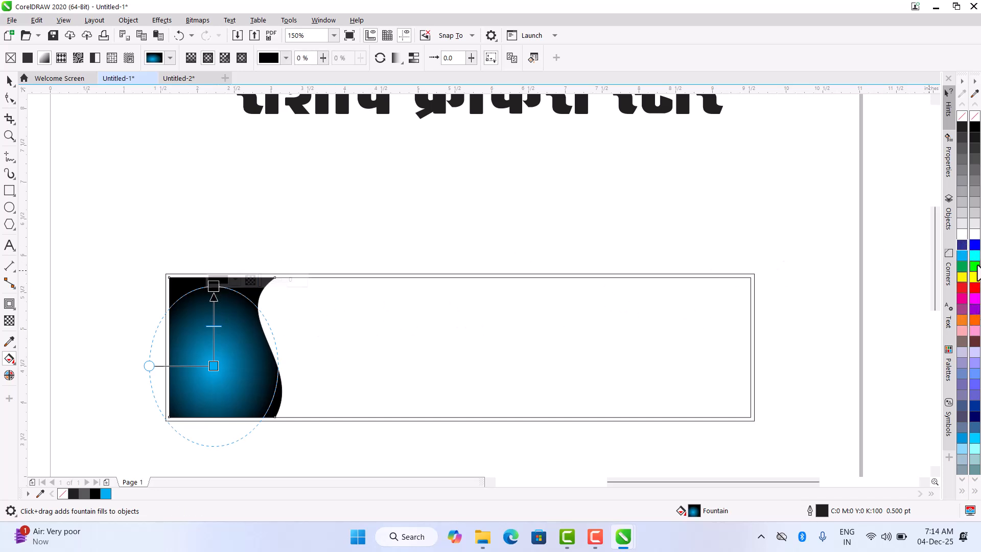
click(962, 245)
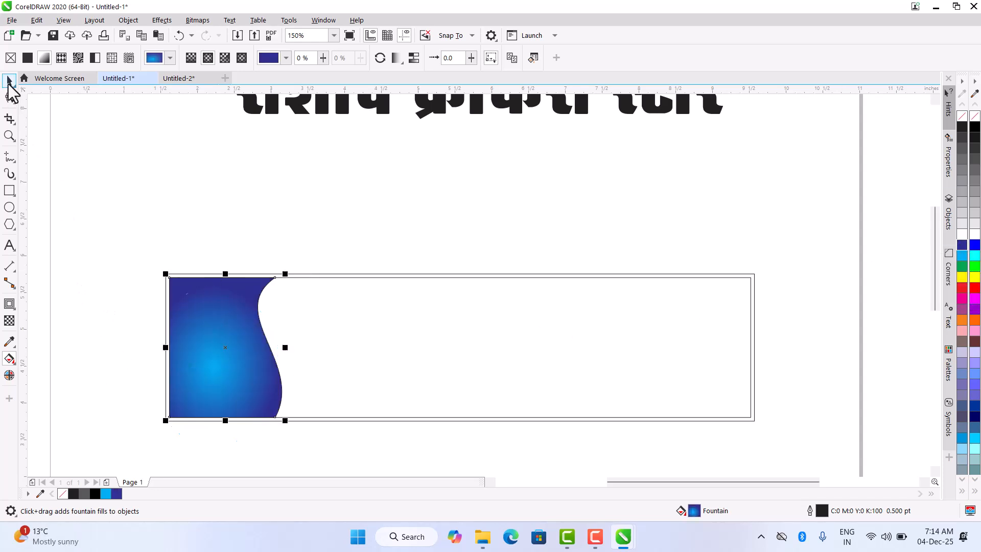
Duplicate the gradient panel in place and nudge the copy 0.06 inches to the right.
click(9, 81)
drag(112, 223, 348, 449)
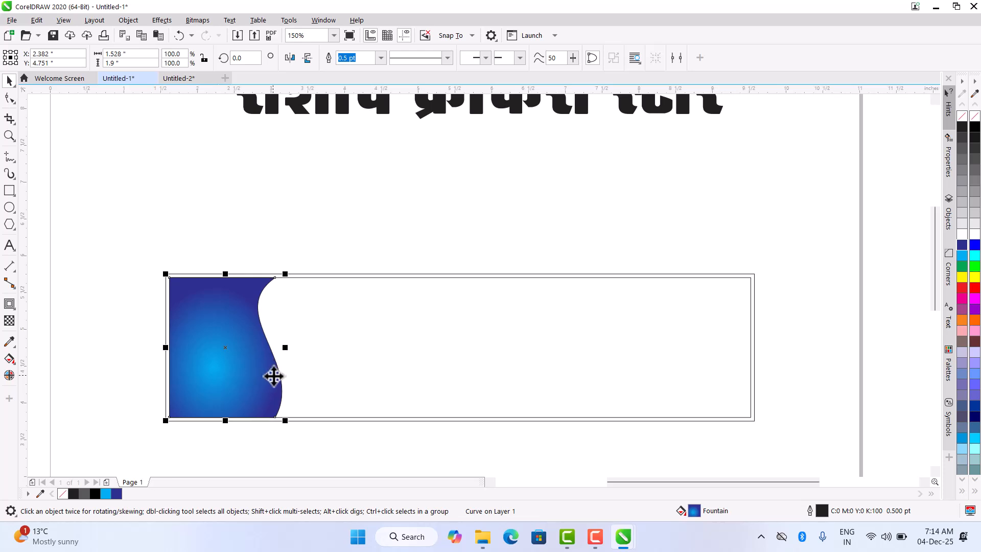
key(plus)
key(Right)
key(Right)
key(Right)
key(Right)
key(Right)
key(Right)
key(Right)
key(Right)
key(Right)
key(Right)
key(Right)
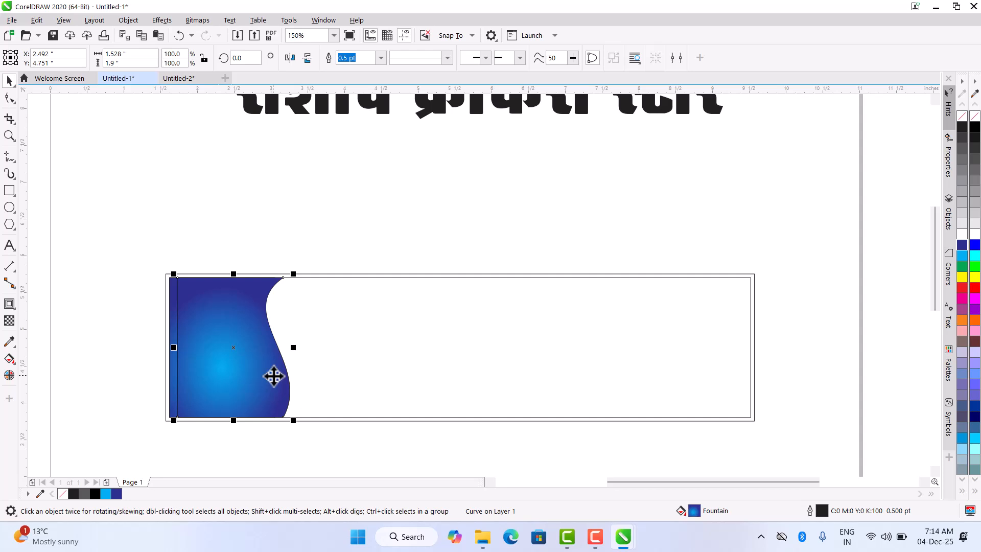
key(Left)
key(Left)
key(Left)
key(Left)
key(Left)
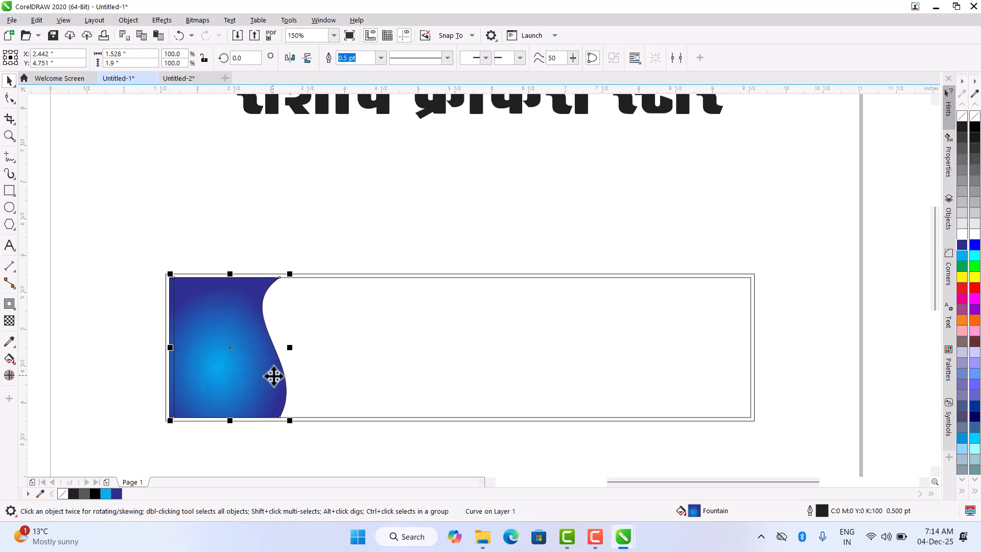
Send the offset copy one level back behind the gradient panel and fill it with solid cyan.
click(103, 232)
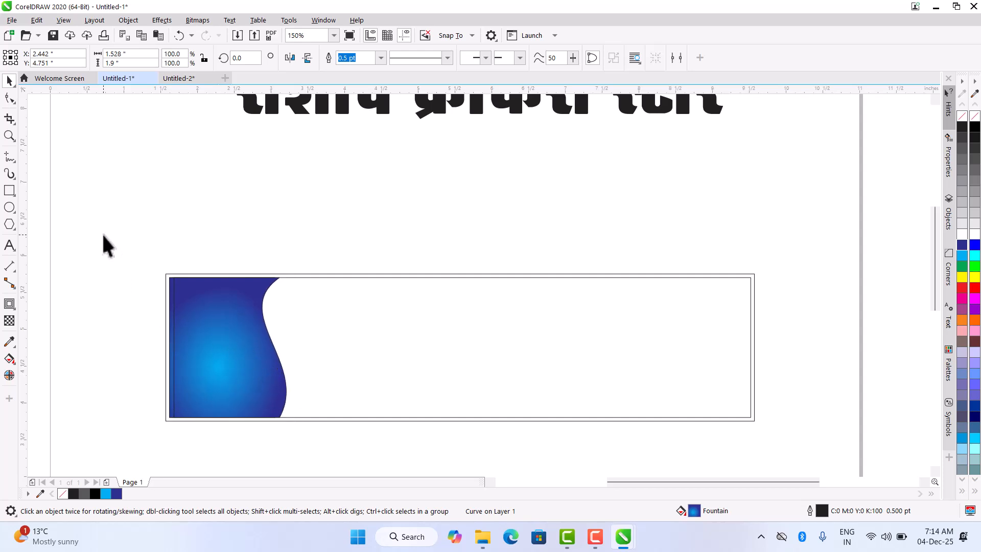
click(216, 317)
click(125, 284)
click(232, 362)
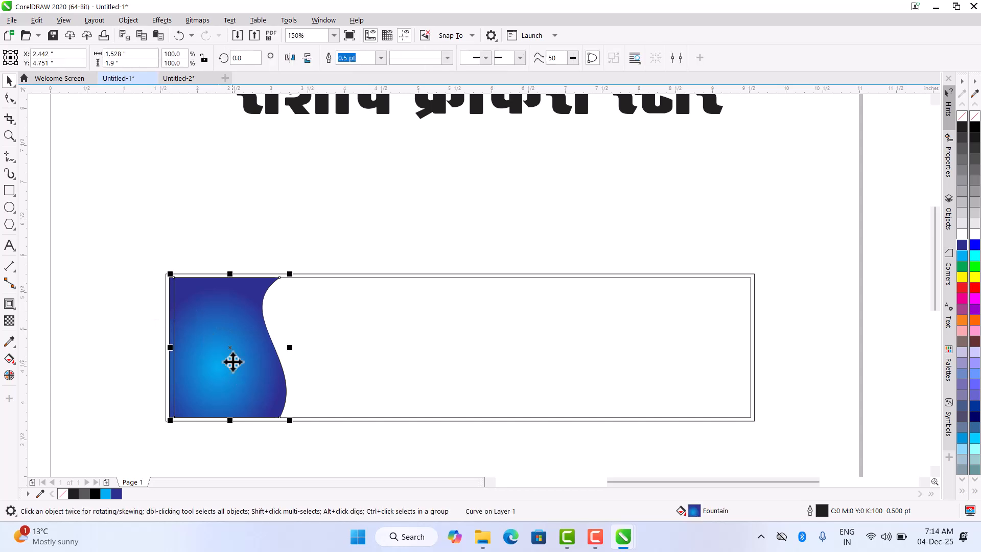
key(ctrl+Page_Down)
click(964, 256)
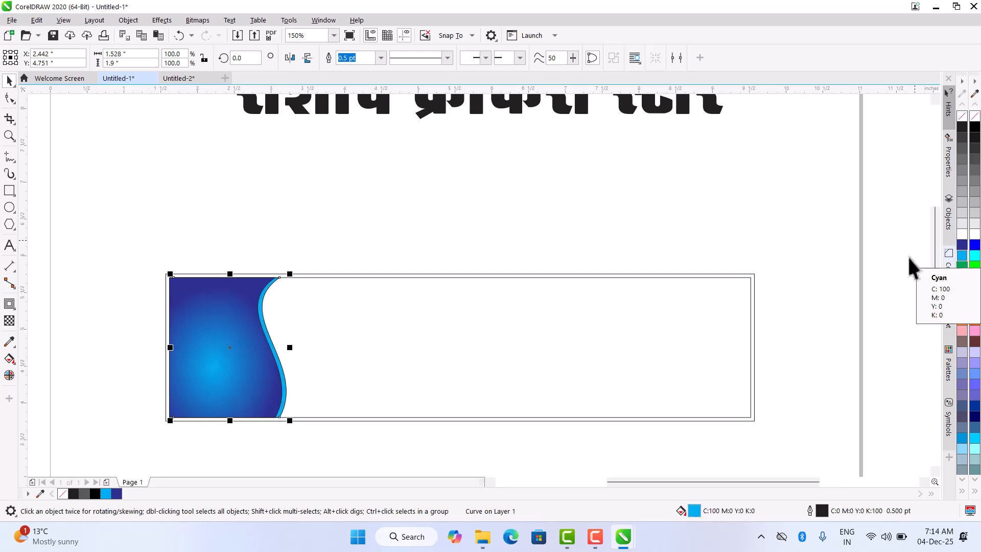
Remove the outlines from both the gradient panel and its cyan copy, and group the two objects.
drag(110, 206, 320, 422)
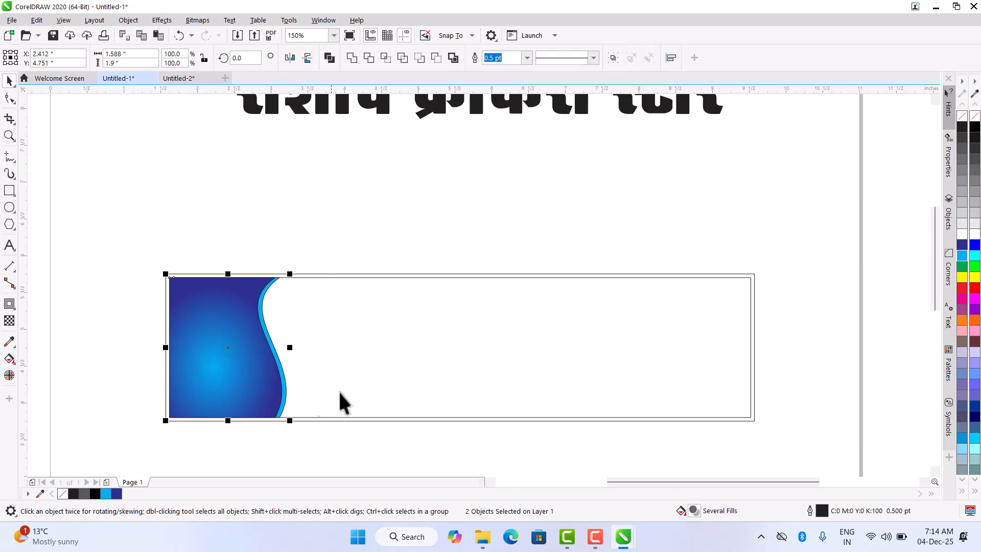
right_click(975, 118)
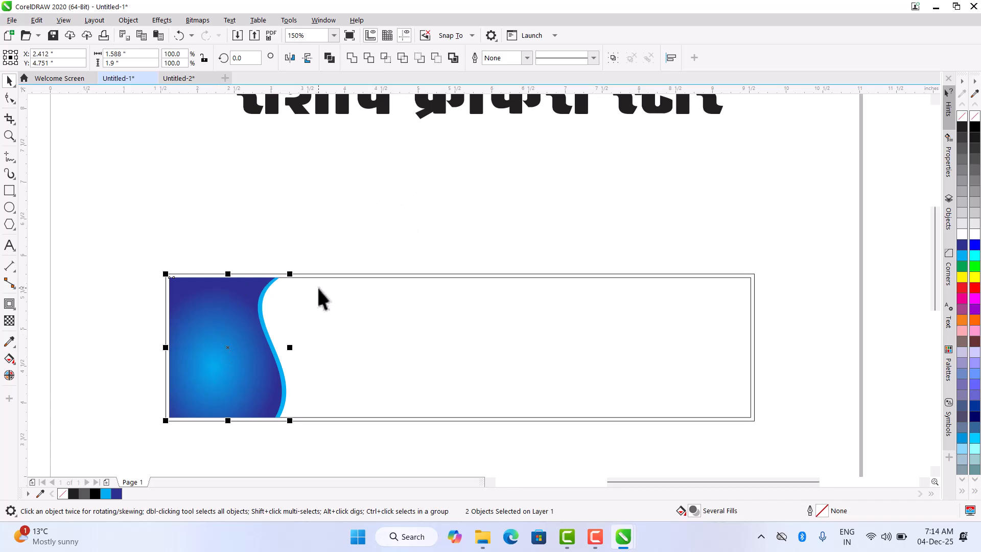
click(614, 59)
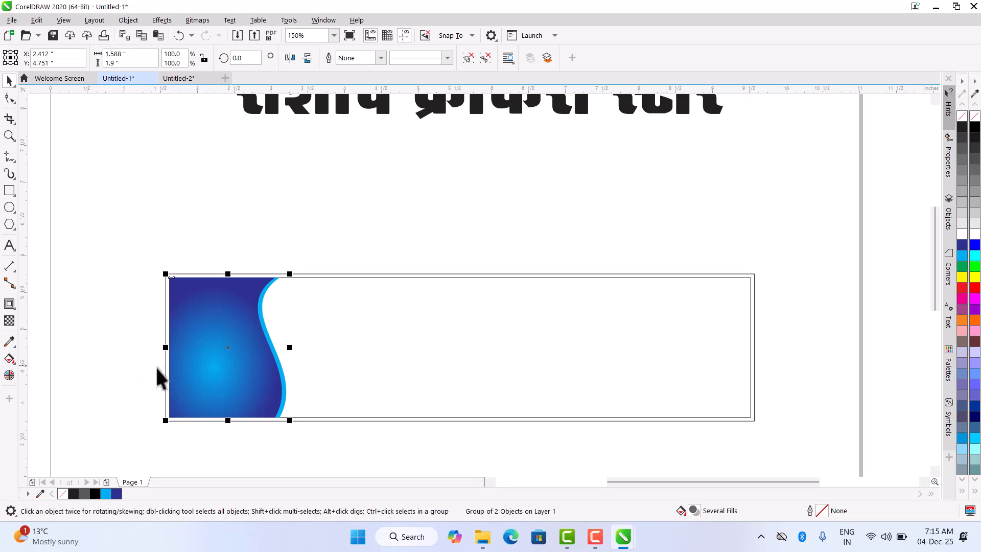
Make a horizontally mirrored copy of the panel group and align it to the right edge of the inner frame rectangle.
drag(164, 347, 356, 346)
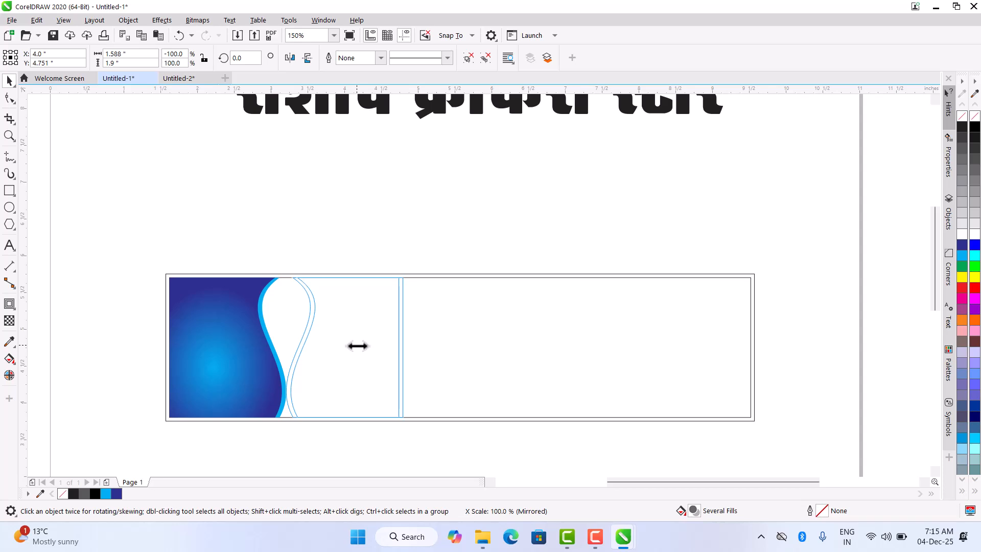
drag(359, 345, 357, 346)
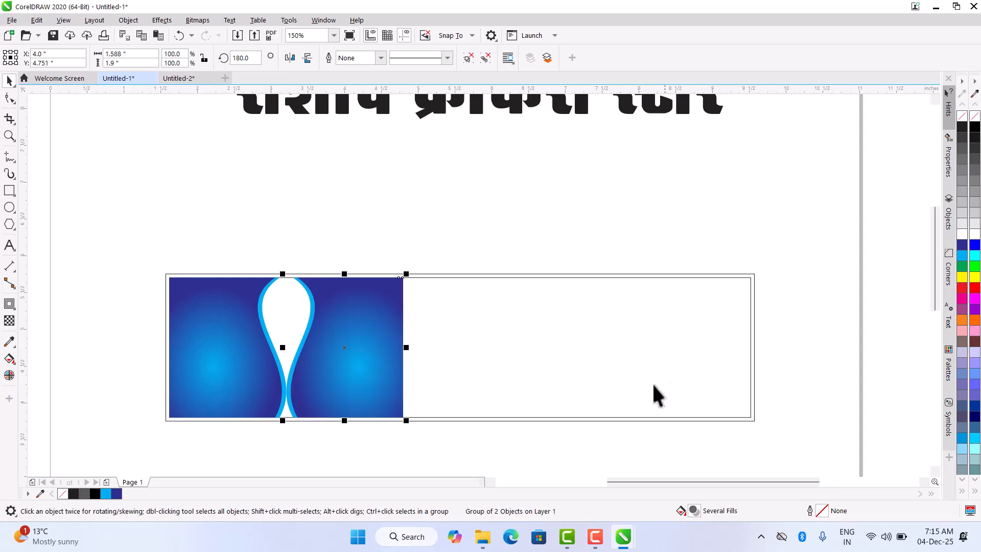
shift+click(666, 336)
key(r)
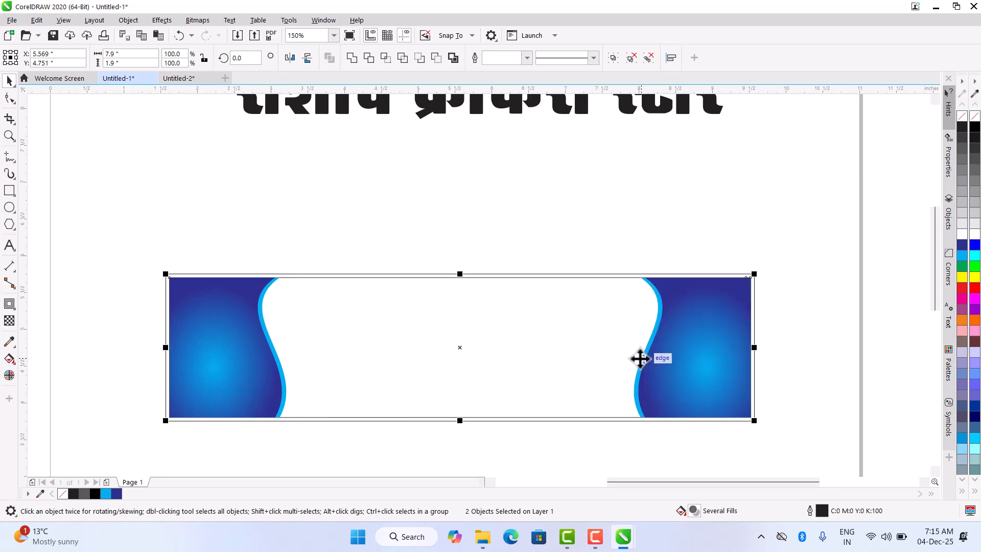
click(590, 283)
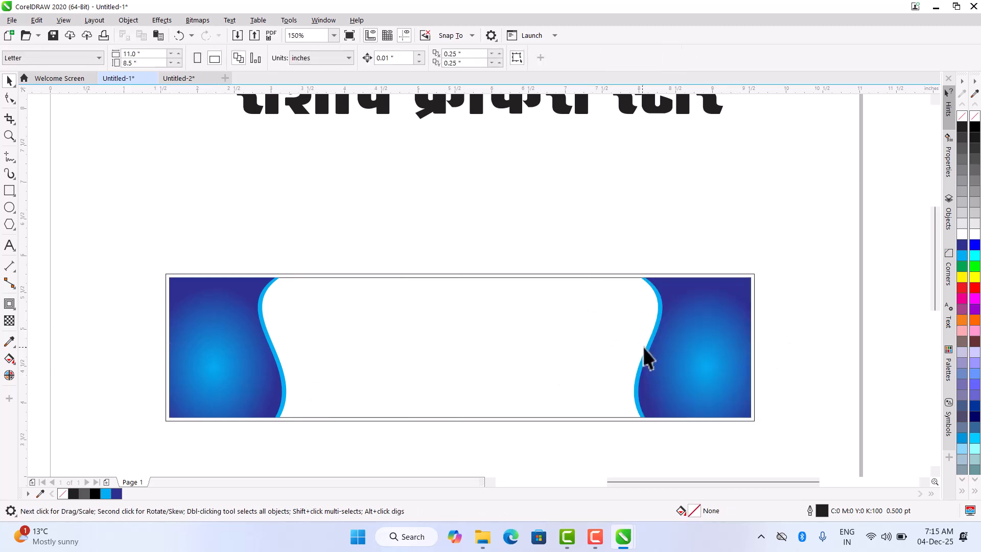
Draw a rectangle about 5.42 × 0.40 inches along the inner frame's bottom edge, overlapping both curved panels.
click(410, 335)
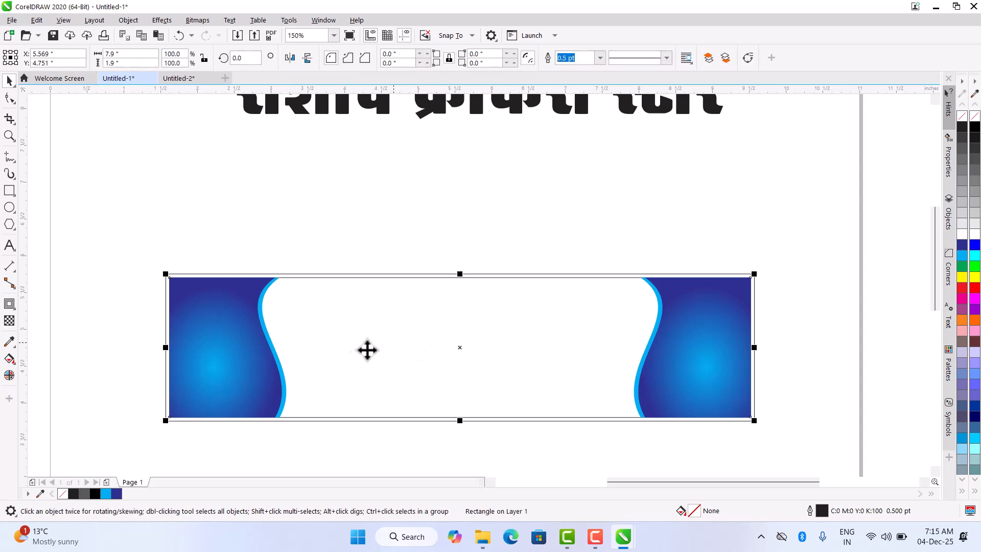
click(277, 175)
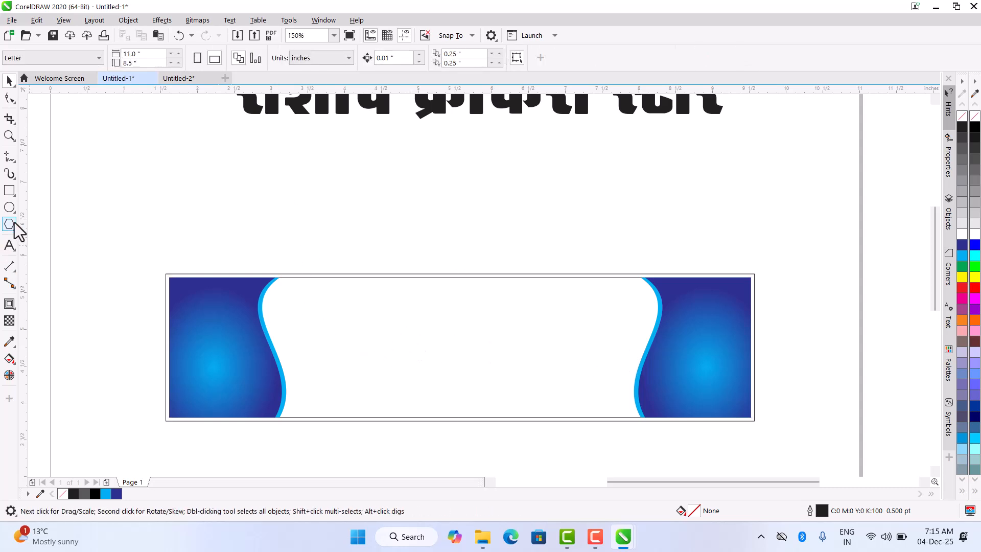
click(9, 190)
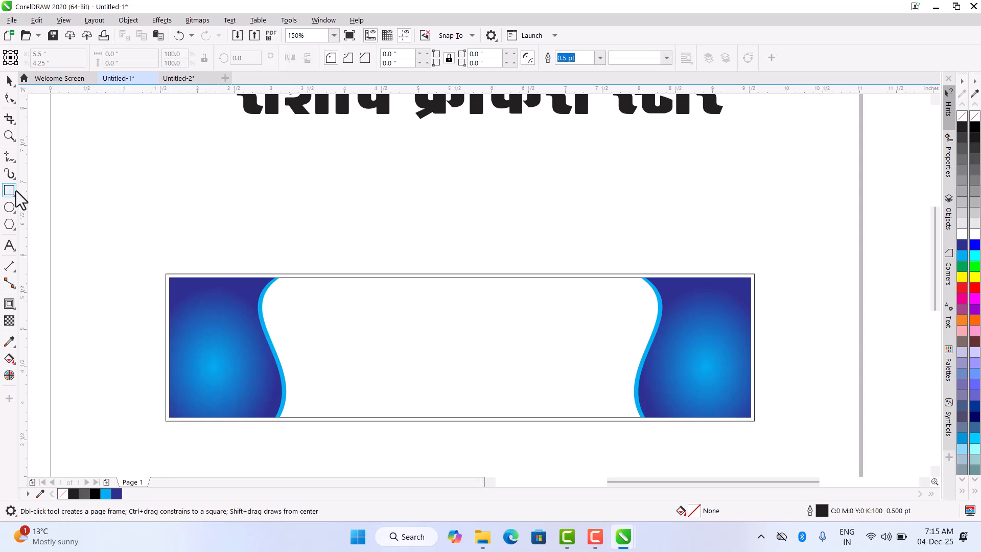
drag(256, 389, 656, 417)
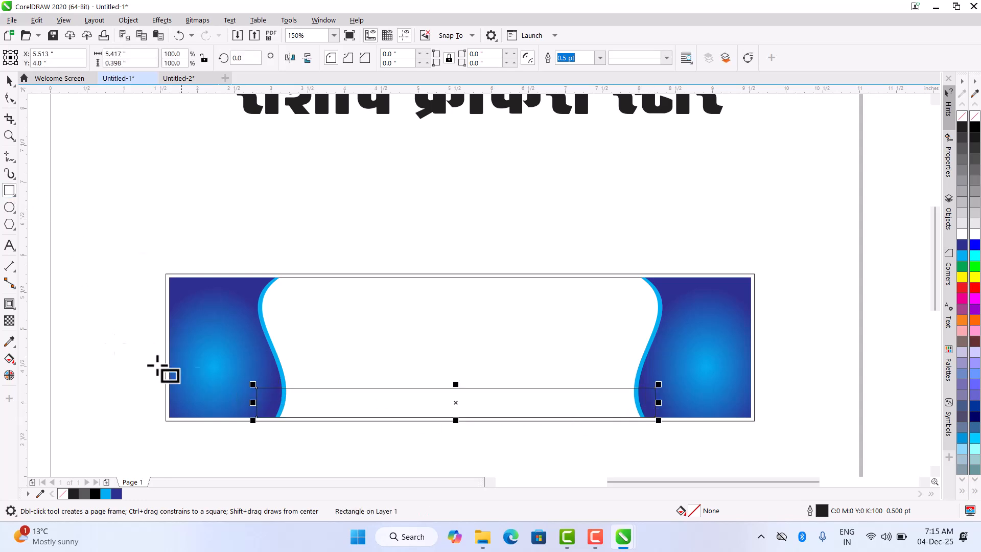
Fill the bottom strip rectangle with solid red and remove its outline.
click(9, 80)
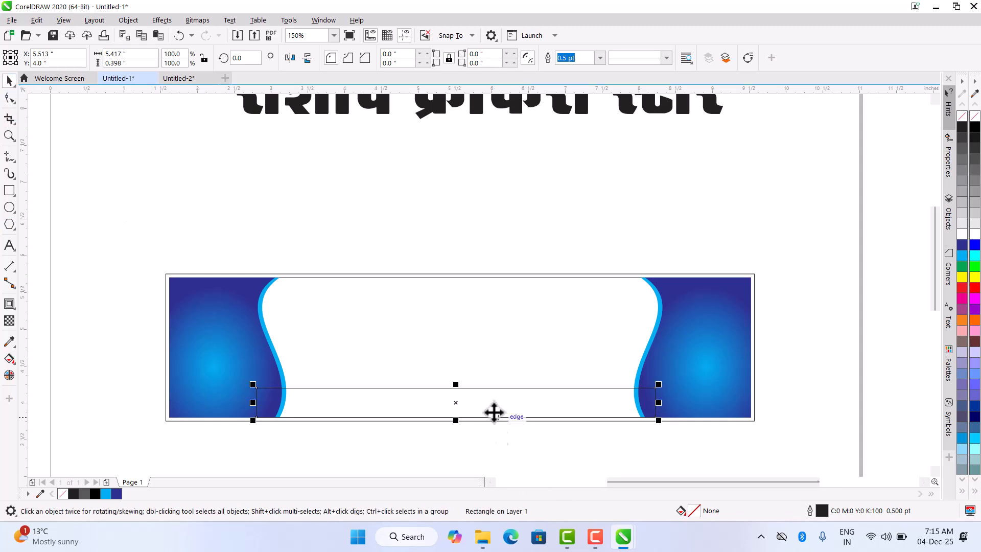
scroll(462, 409, up, 2)
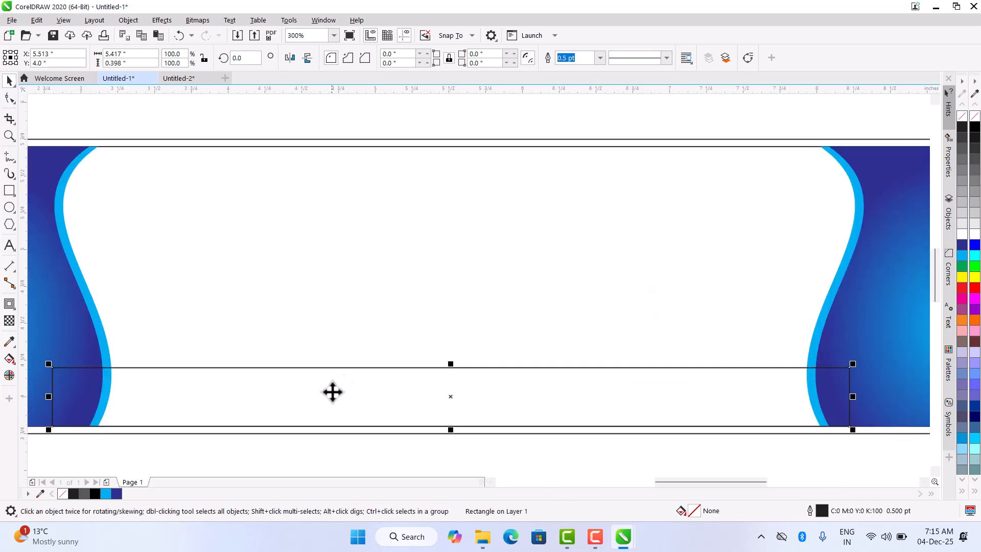
click(963, 288)
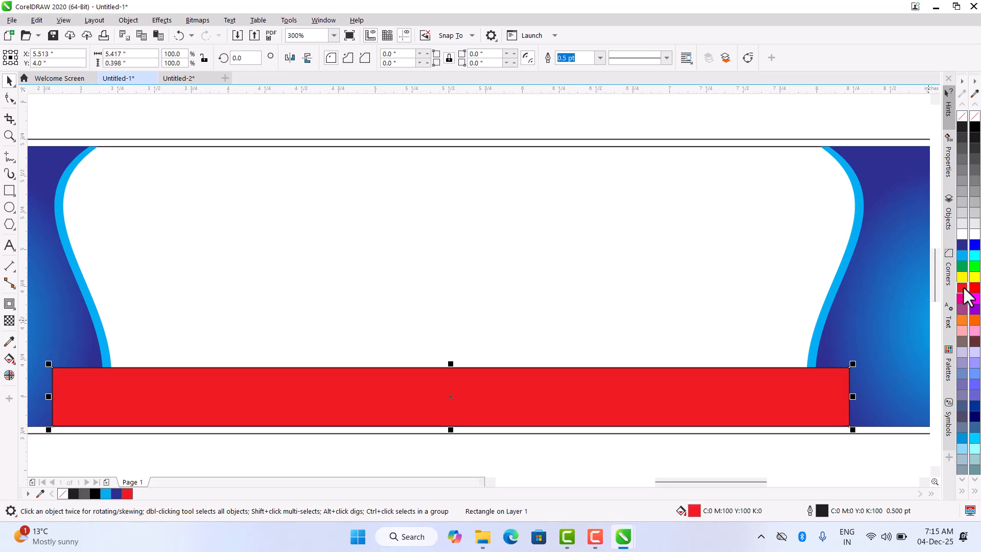
right_click(962, 116)
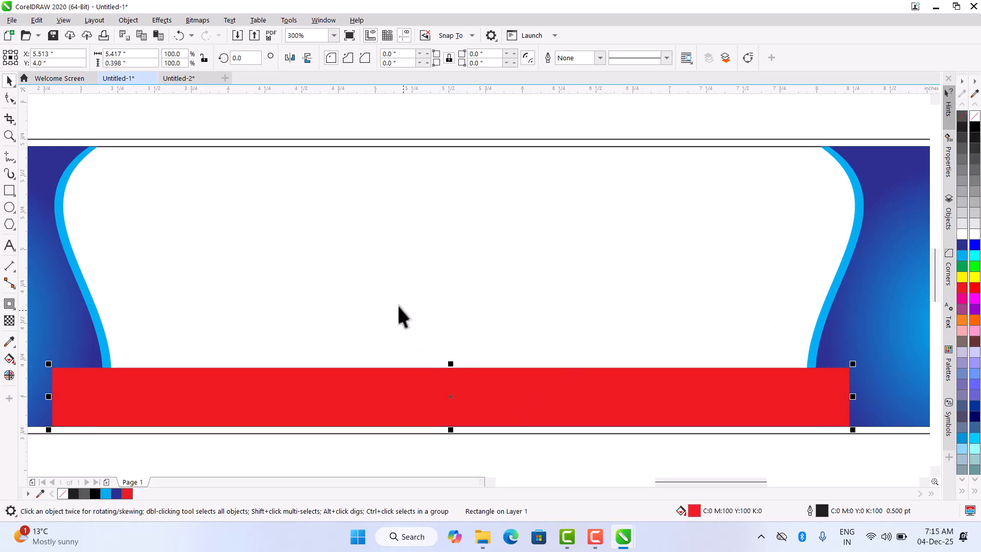
Lower the red strip's top edge to make the strip about 0.30 inches high.
scroll(450, 363, up, 2)
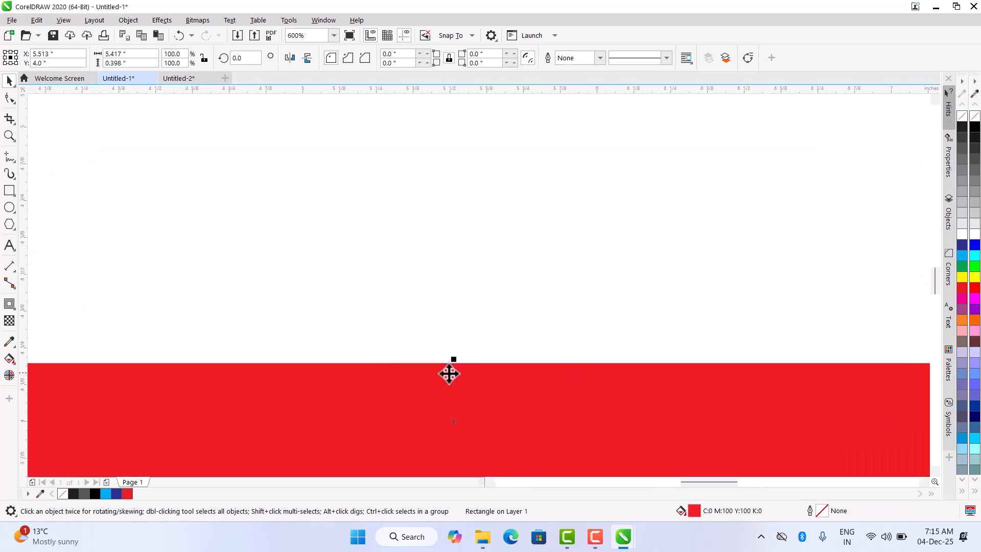
drag(456, 366, 456, 389)
key(F4)
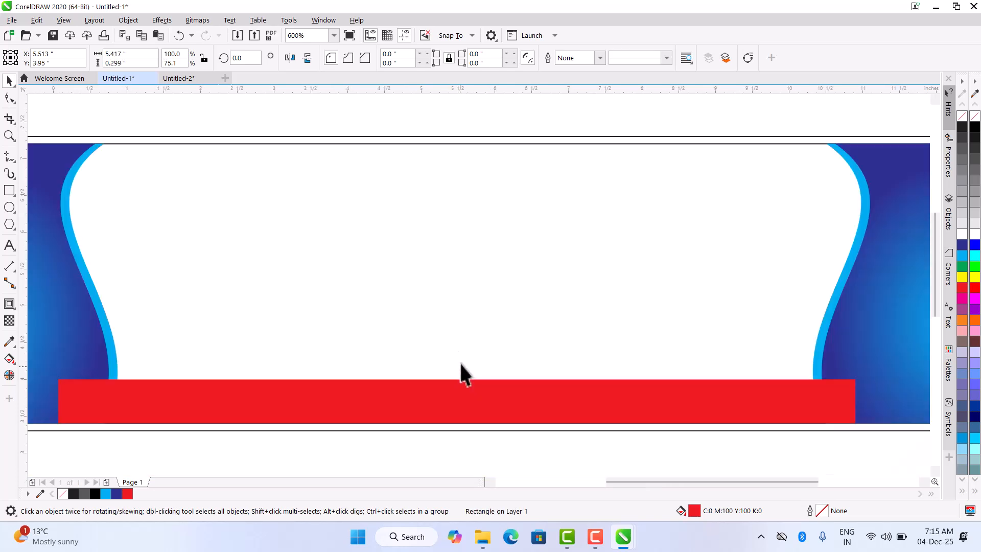
Bring both curved blue side panel groups to the front so they overlap the ends of the red strip.
click(468, 419)
drag(121, 207, 379, 485)
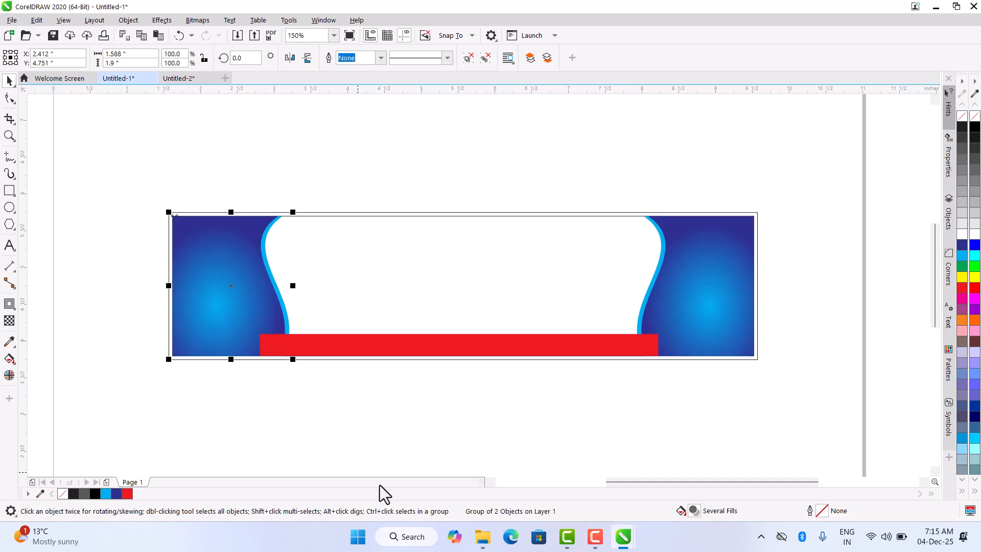
key(shift+Page_Up)
drag(581, 143, 854, 440)
key(shift+Page_Up)
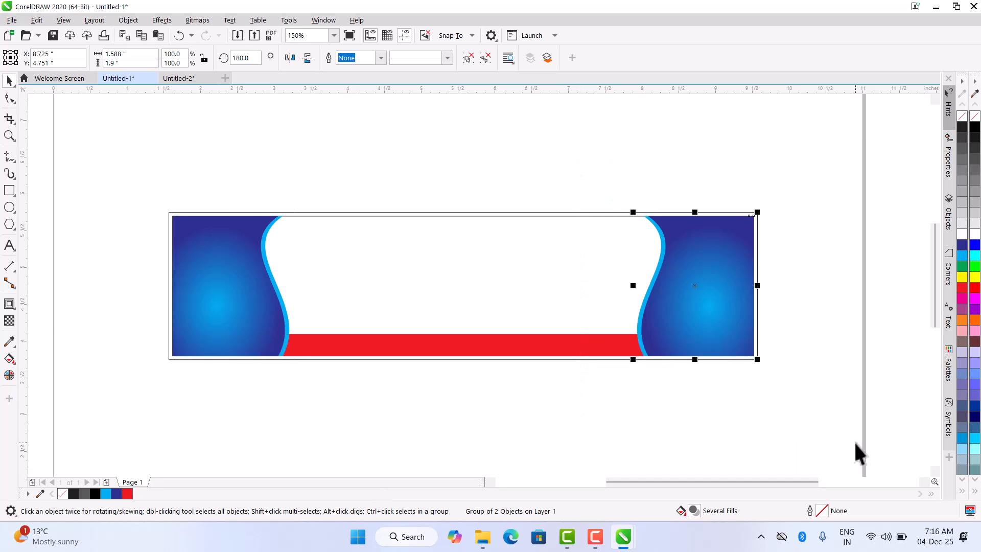
Stretch the red strip's top edge slightly upward to make the strip a little taller.
click(449, 346)
scroll(455, 324, up, 4)
drag(466, 376, 477, 367)
scroll(437, 348, down, 4)
click(471, 428)
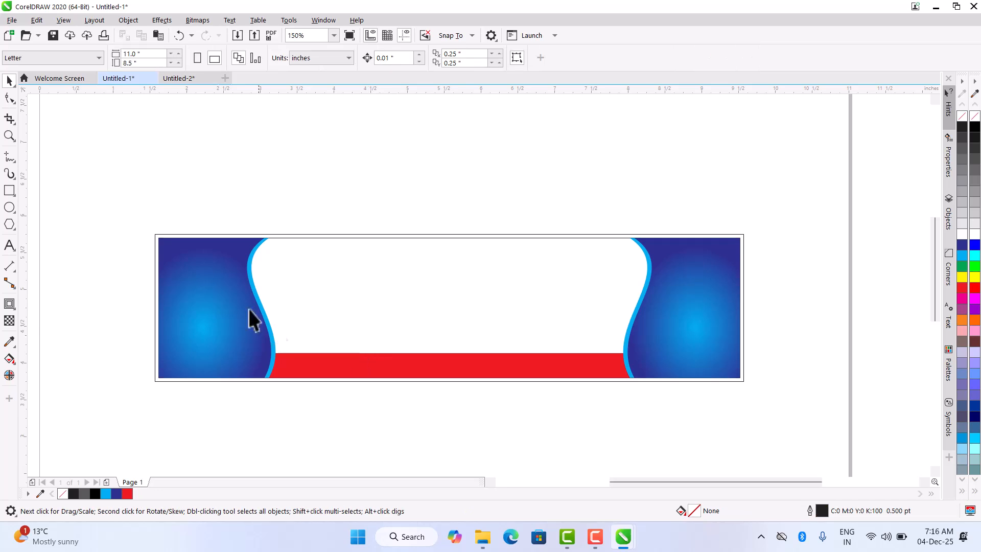
Fill the inner frame rectangle with solid yellow and the outer frame rectangle with cyan.
click(379, 253)
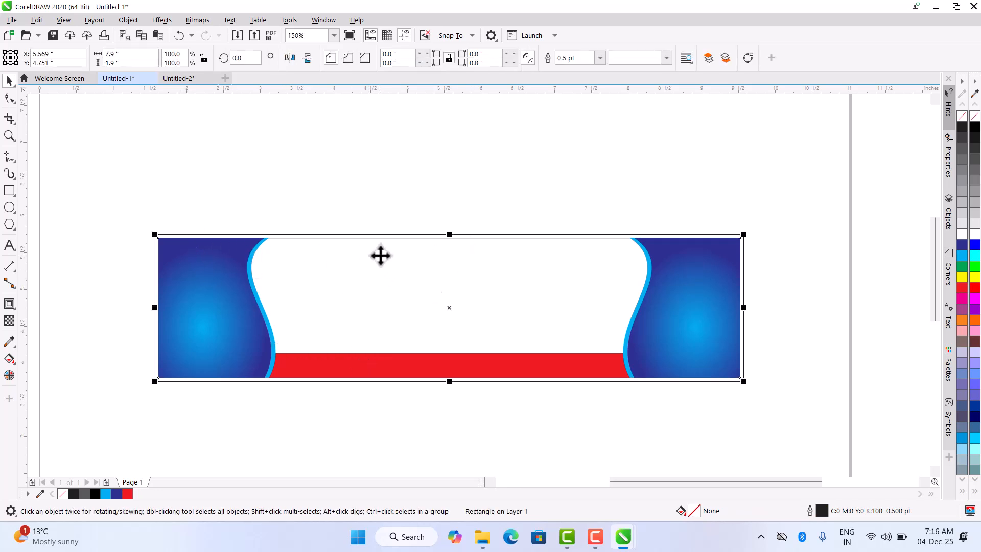
click(961, 278)
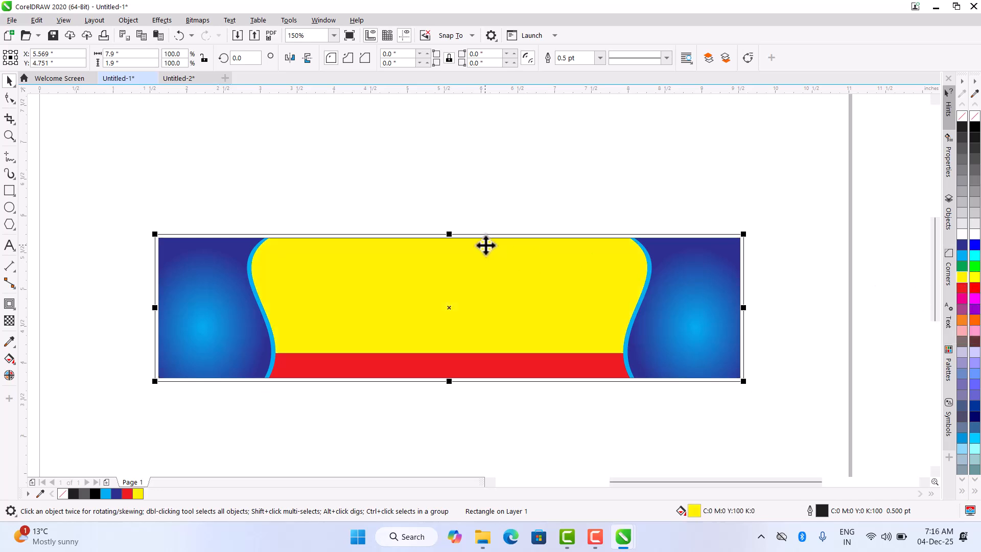
click(469, 227)
click(469, 231)
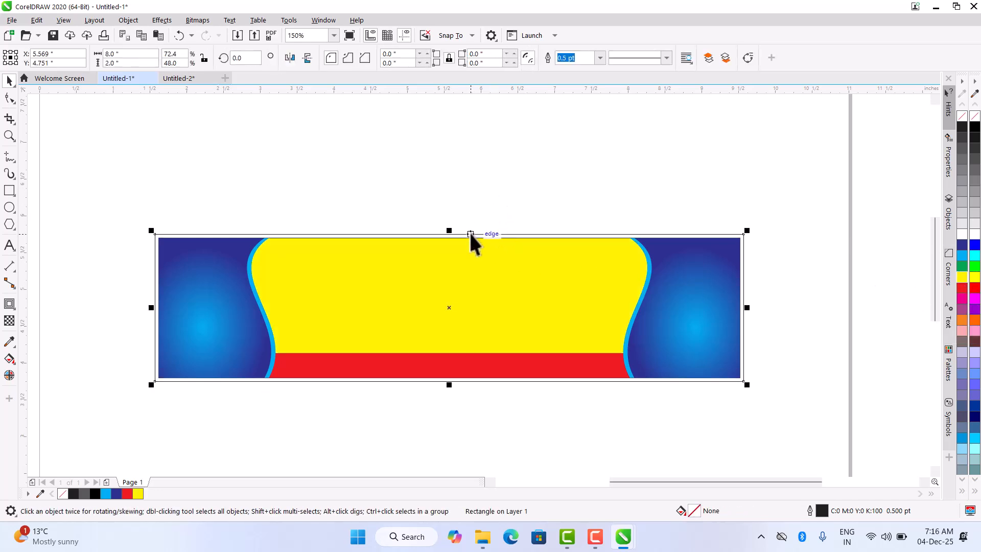
click(962, 127)
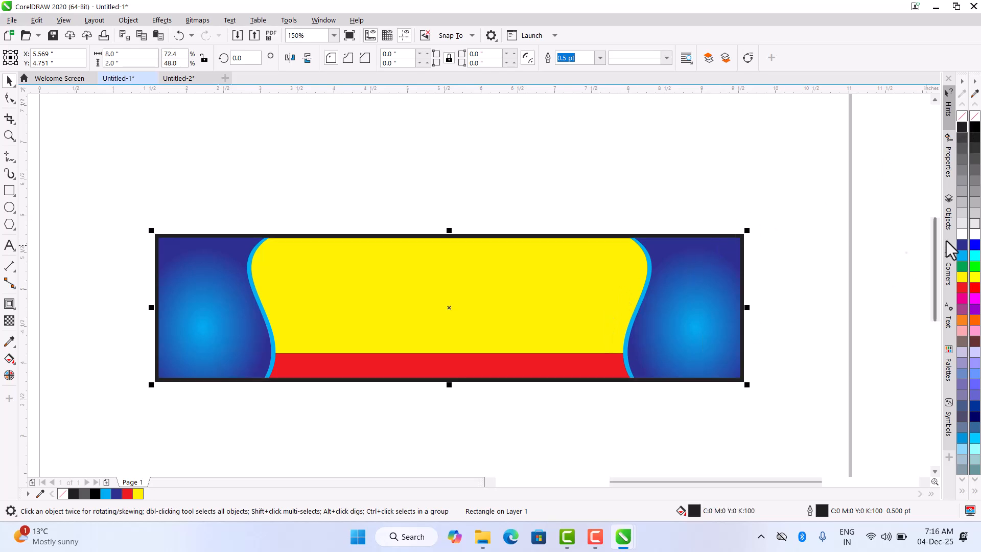
click(962, 255)
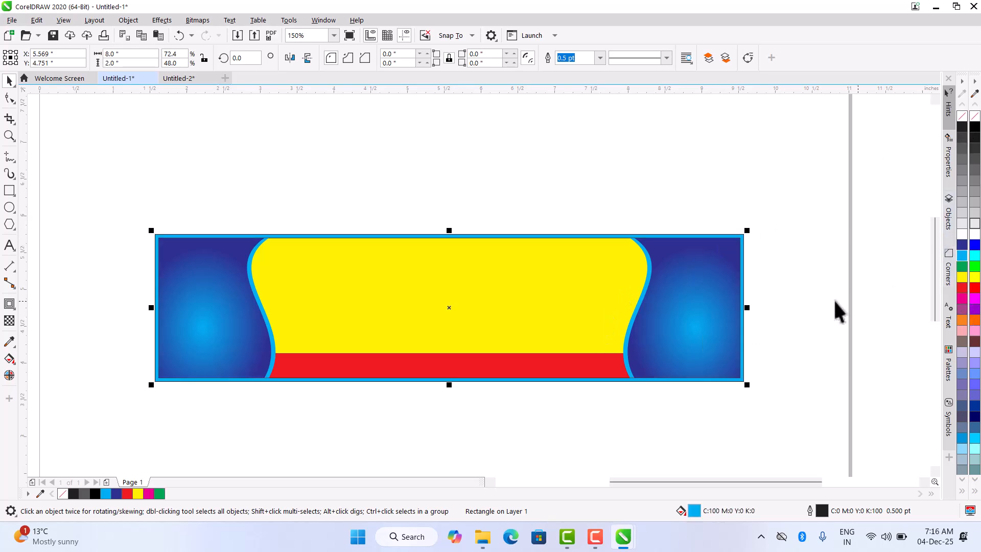
Change the outer frame rectangle's uniform fill to golden orange, C0 M27 Y100 K0.
key(shift+F11)
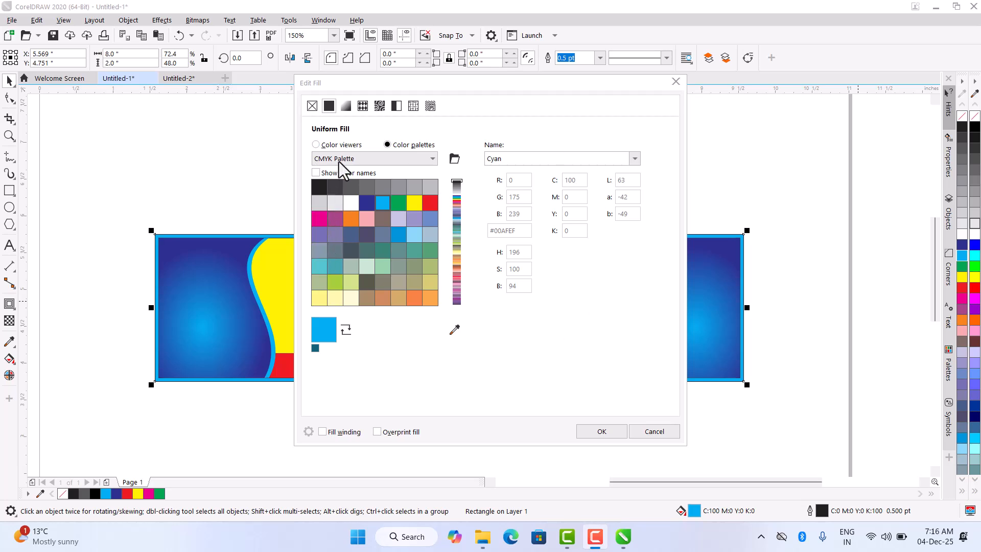
click(324, 148)
click(456, 241)
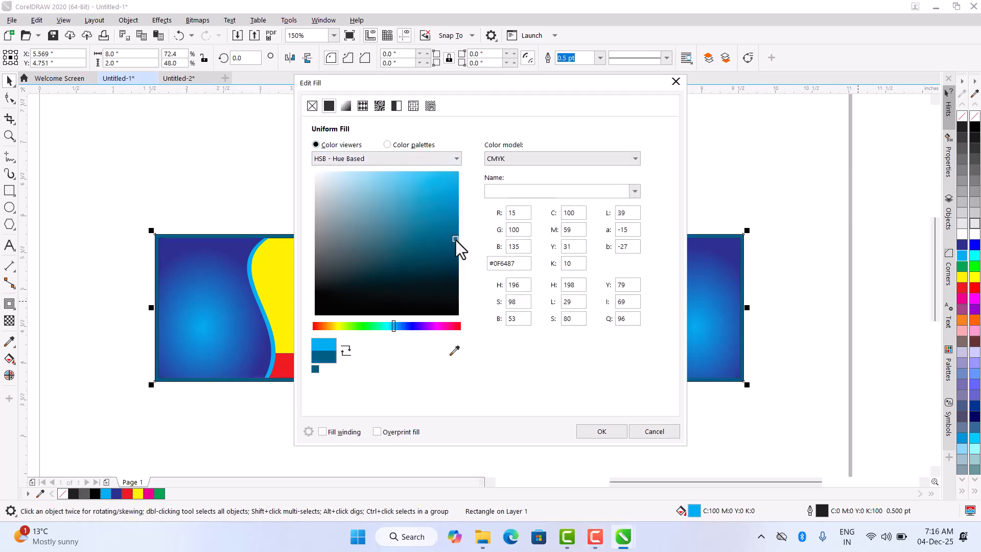
drag(456, 241, 458, 171)
click(332, 326)
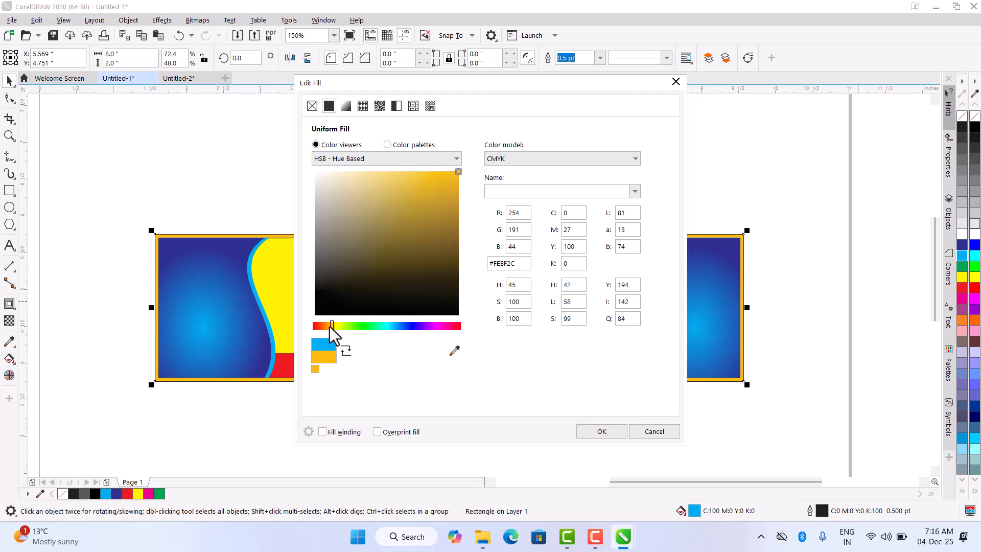
click(597, 431)
Select all the banner objects and remove their outlines.
drag(161, 274, 118, 206)
drag(181, 296, 789, 408)
right_click(975, 116)
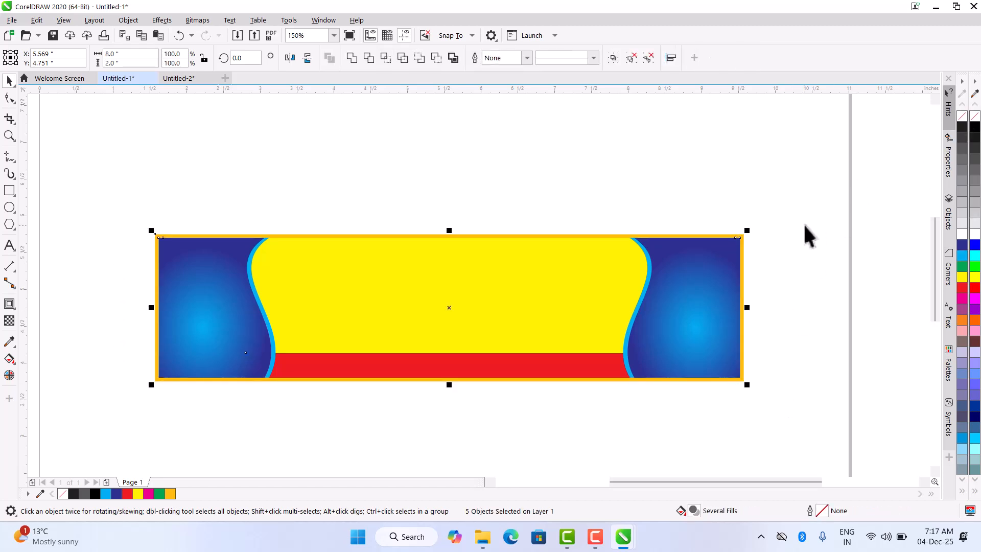
click(804, 223)
Apply an elliptical fountain fill to the inner yellow rectangle, white in the centre and yellow at the edges.
click(255, 290)
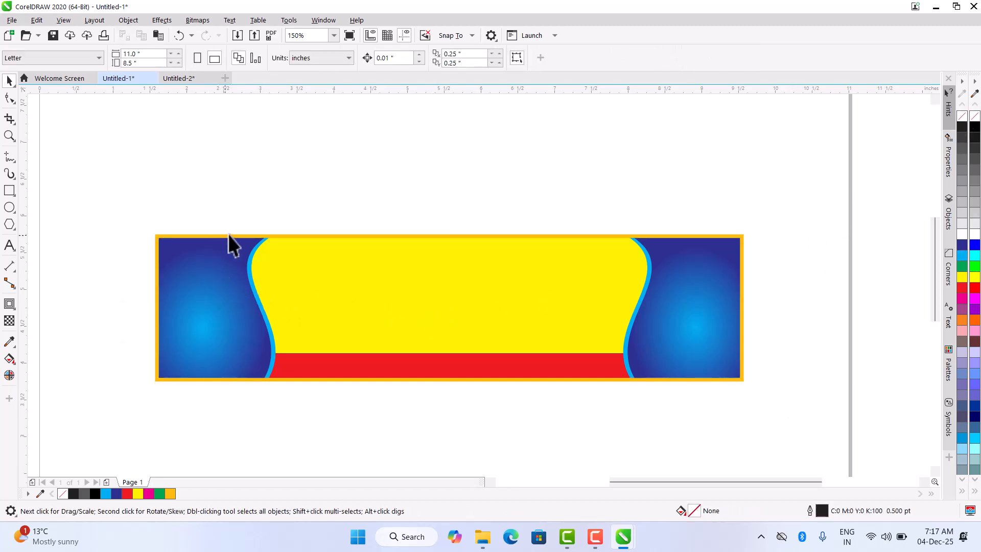
click(428, 294)
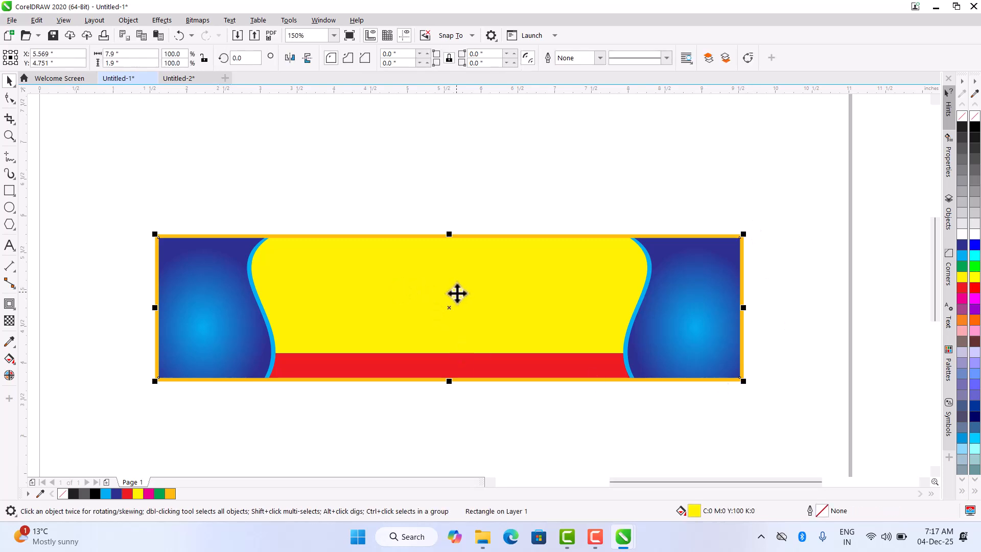
key(g)
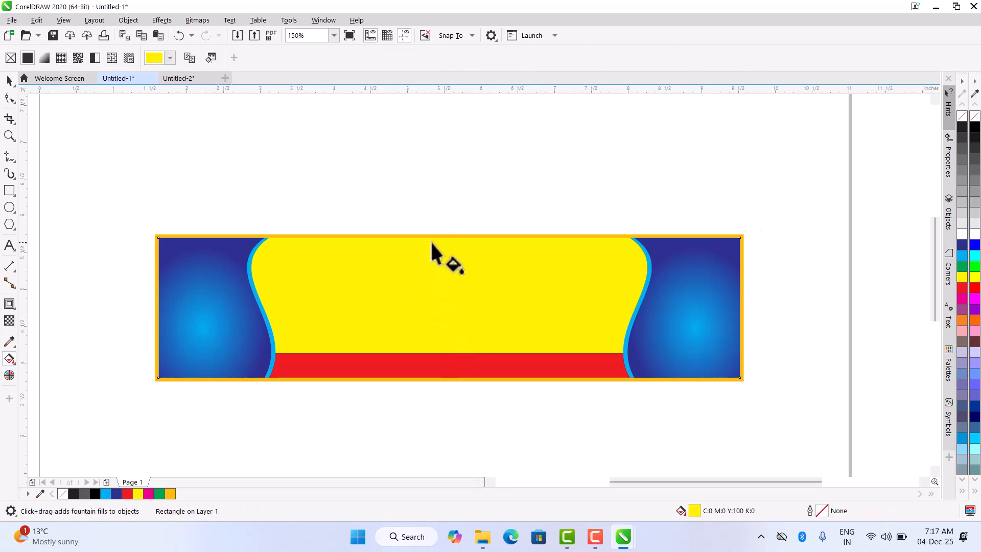
drag(426, 243, 428, 330)
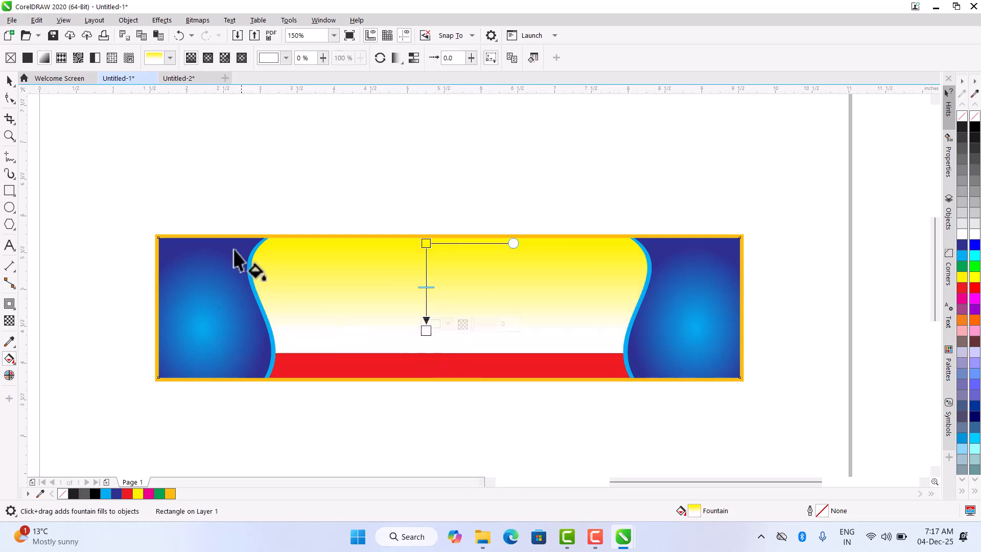
click(207, 57)
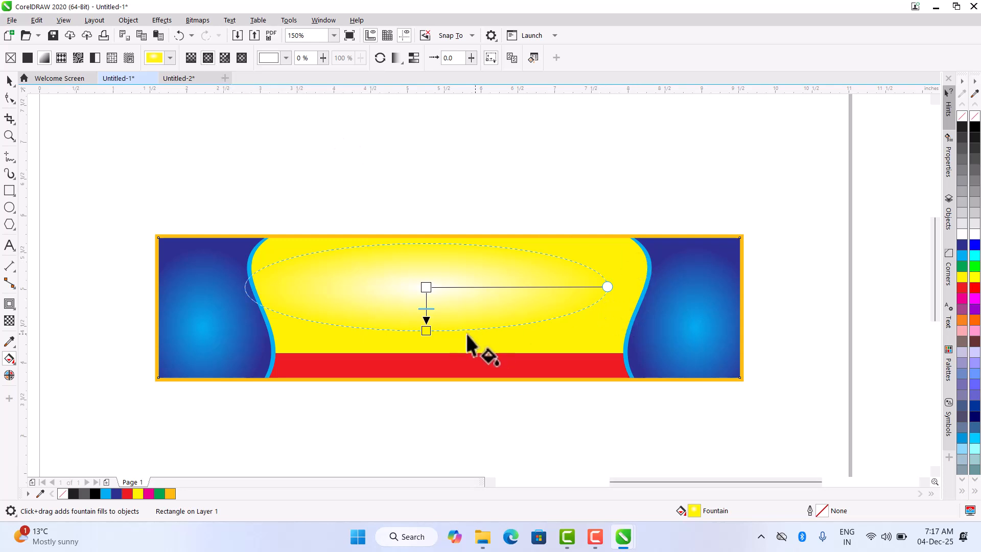
Enlarge and reposition the elliptical fountain fill so the white glow sits mid-banner and spreads to the side panels.
drag(426, 330, 424, 353)
drag(428, 306, 428, 338)
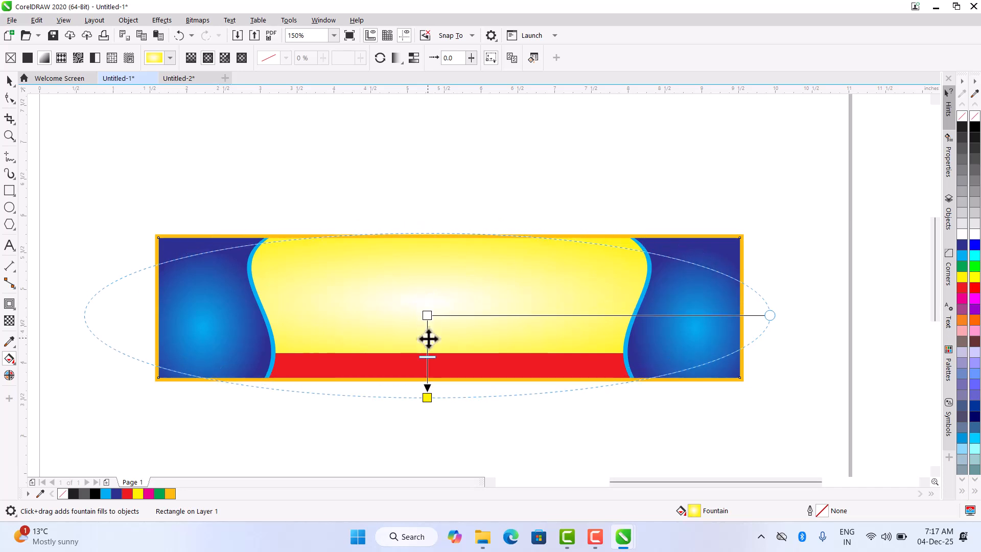
drag(769, 316, 651, 317)
drag(643, 318, 664, 319)
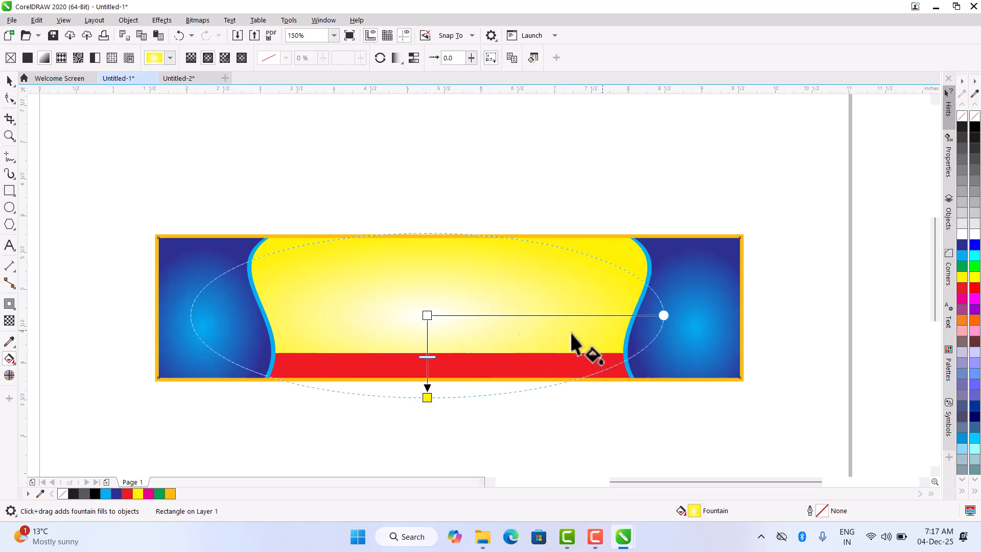
drag(426, 315, 426, 309)
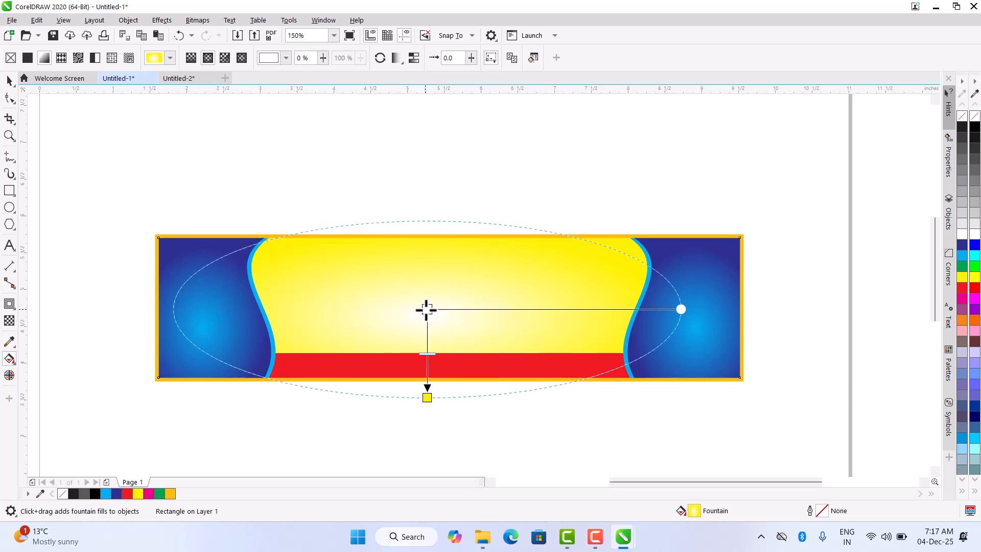
drag(429, 366, 426, 369)
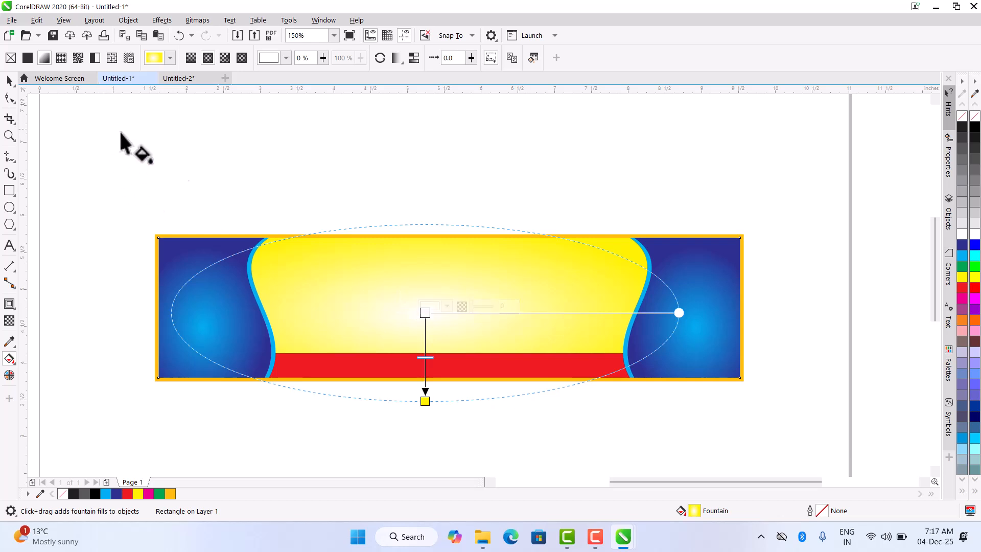
Change the fountain fill's outer colour to a softer yellow, C8 M0 Y89 K0, and deselect the rectangle.
click(425, 401)
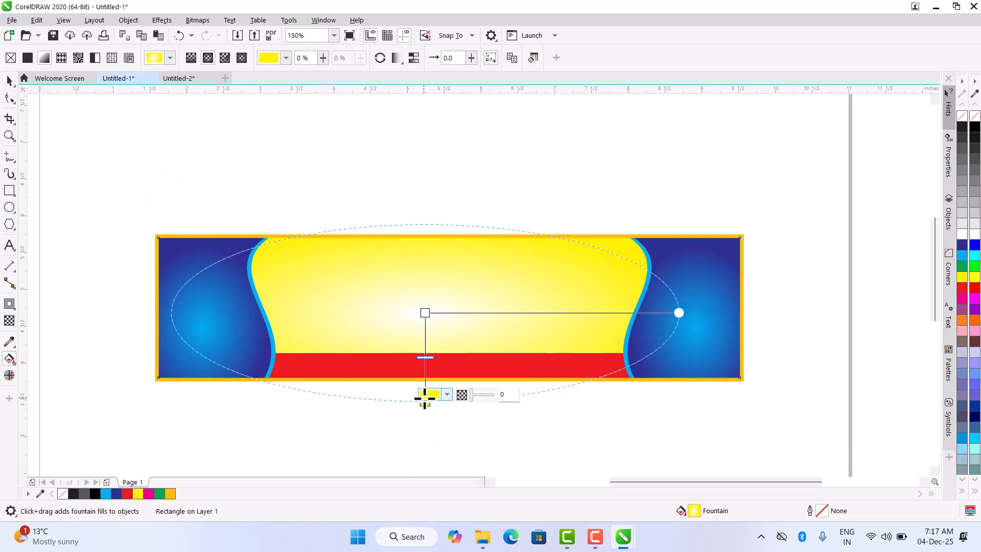
click(445, 395)
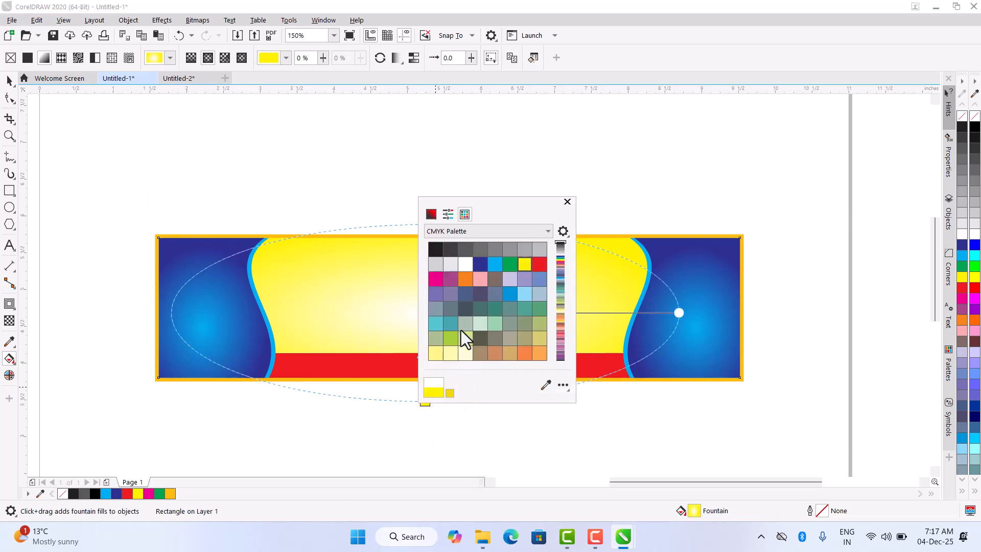
click(431, 215)
drag(468, 256, 486, 243)
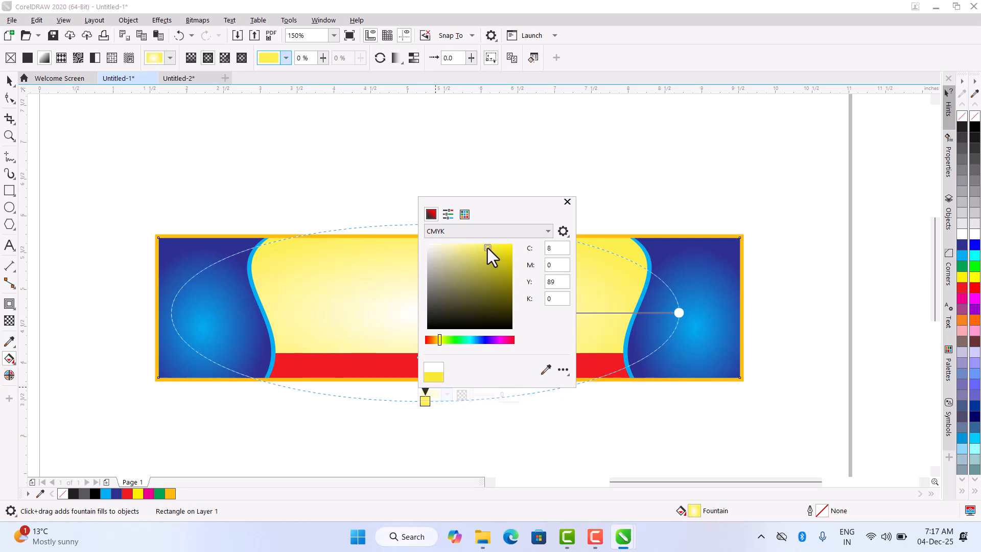
click(567, 202)
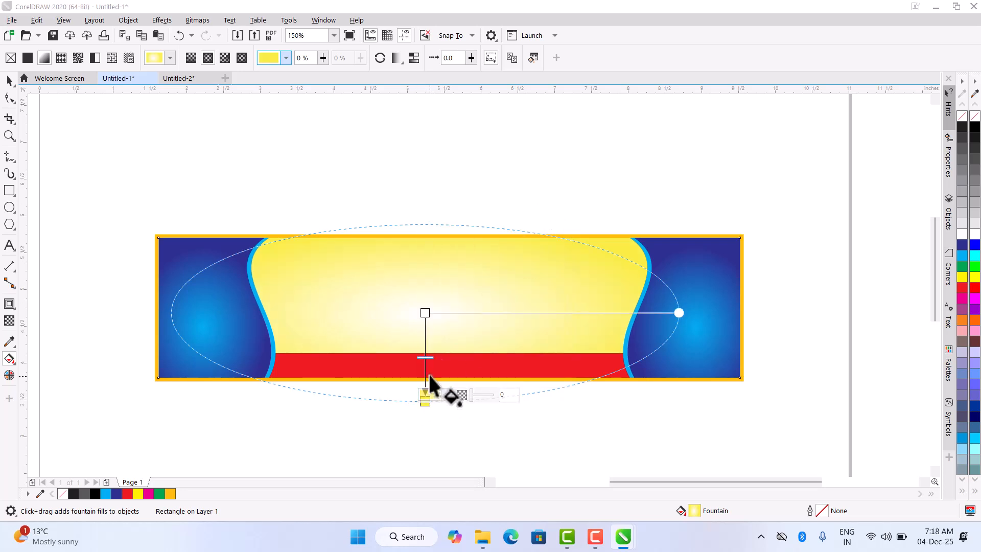
click(10, 81)
click(697, 432)
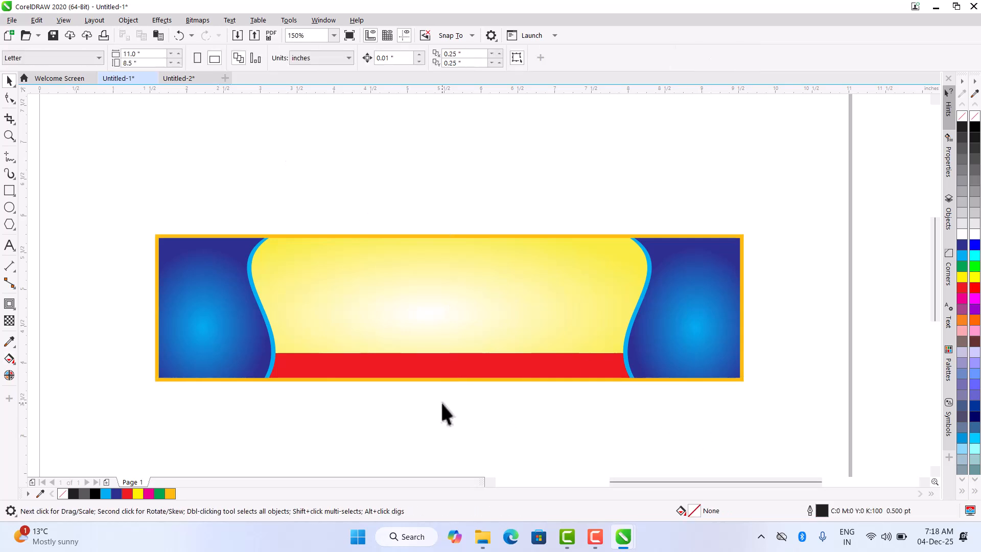
Select the Hindi shop-name heading together with the प्रो0 and मो0 dotted lines and move them down onto the banner.
scroll(440, 404, down, 2)
drag(710, 463, 711, 463)
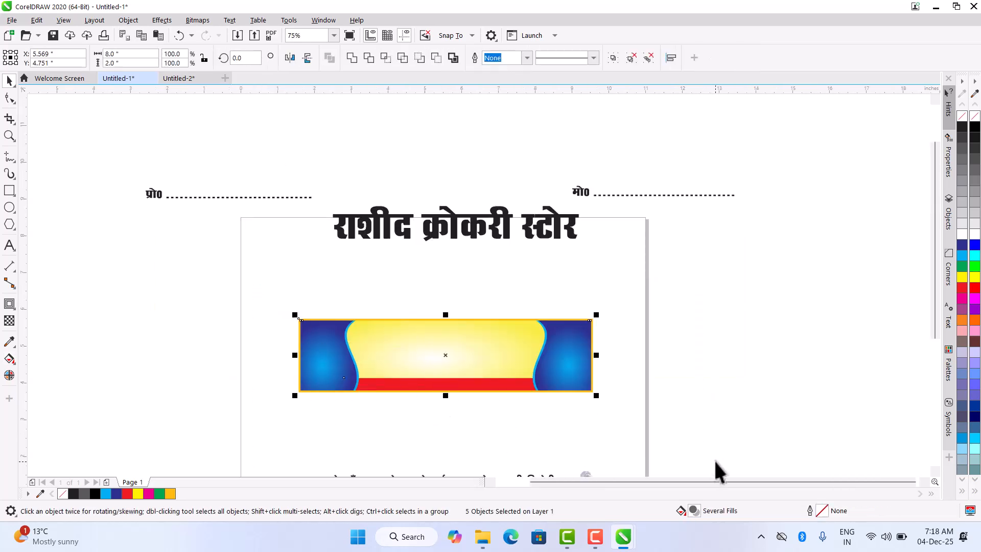
click(666, 354)
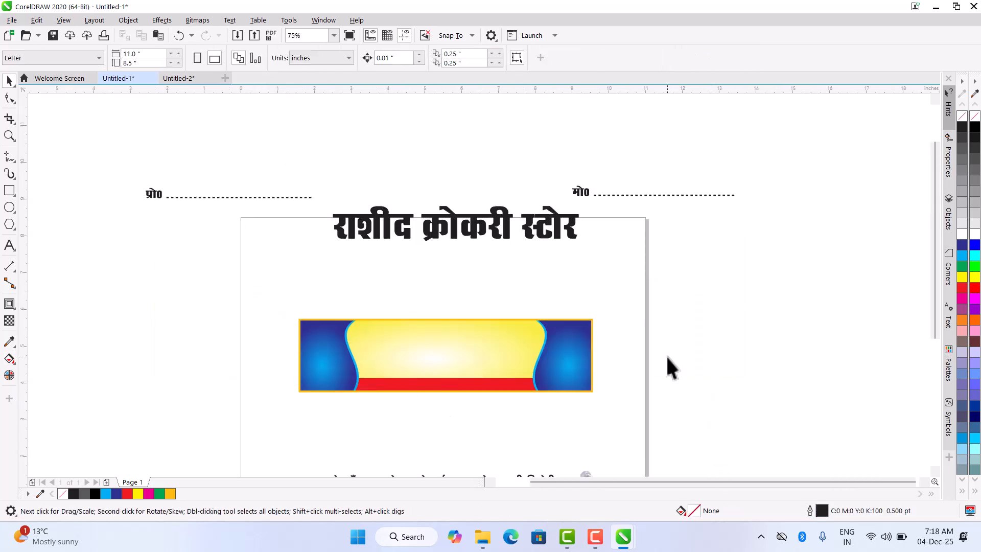
click(494, 236)
drag(67, 141, 546, 259)
drag(759, 281, 776, 276)
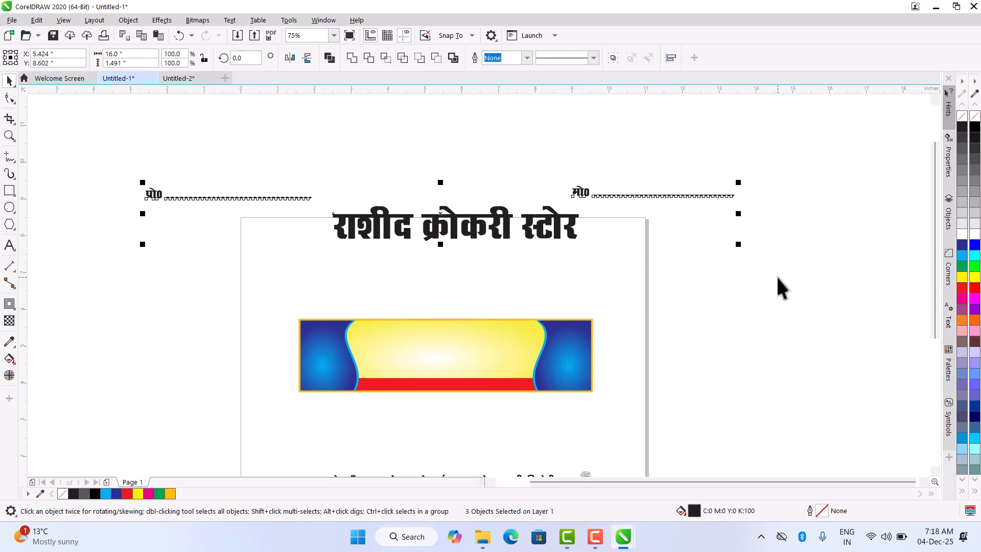
drag(439, 217, 444, 328)
key(Escape)
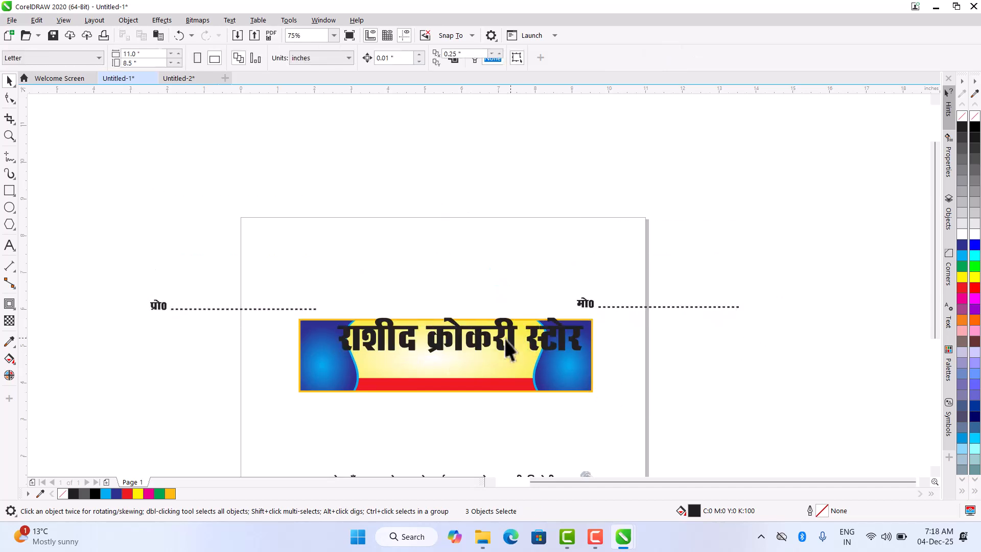
Scale the shop-name heading to about 5.14 inches wide to fit between the blue panels and nudge it down slightly.
scroll(511, 353, up, 2)
click(511, 353)
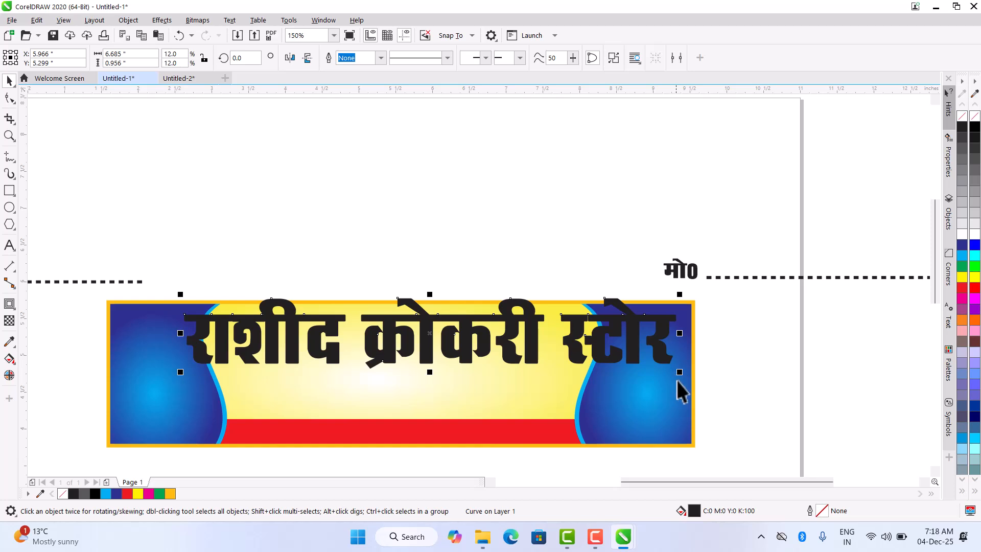
drag(678, 373, 596, 397)
scroll(274, 351, up, 2)
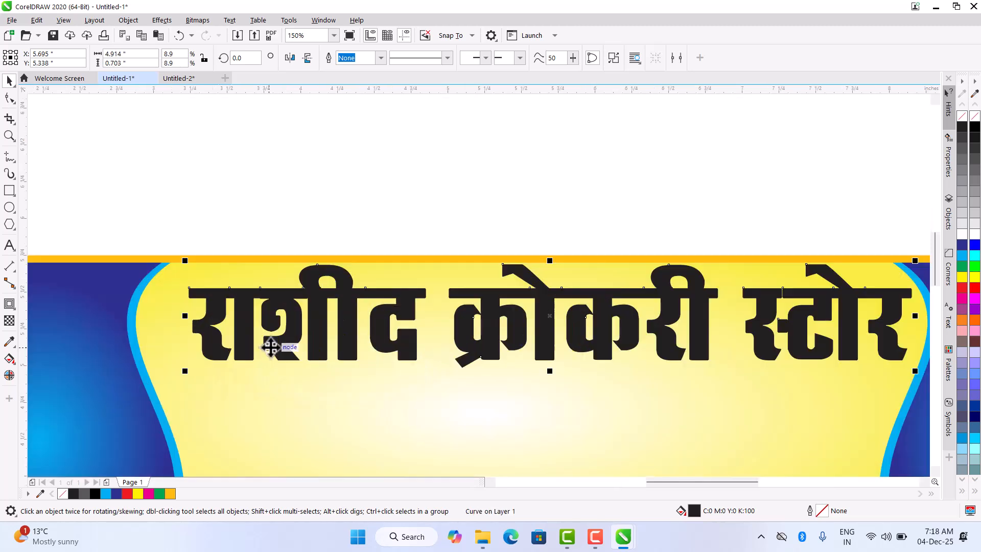
drag(182, 373, 145, 394)
scroll(145, 394, down, 2)
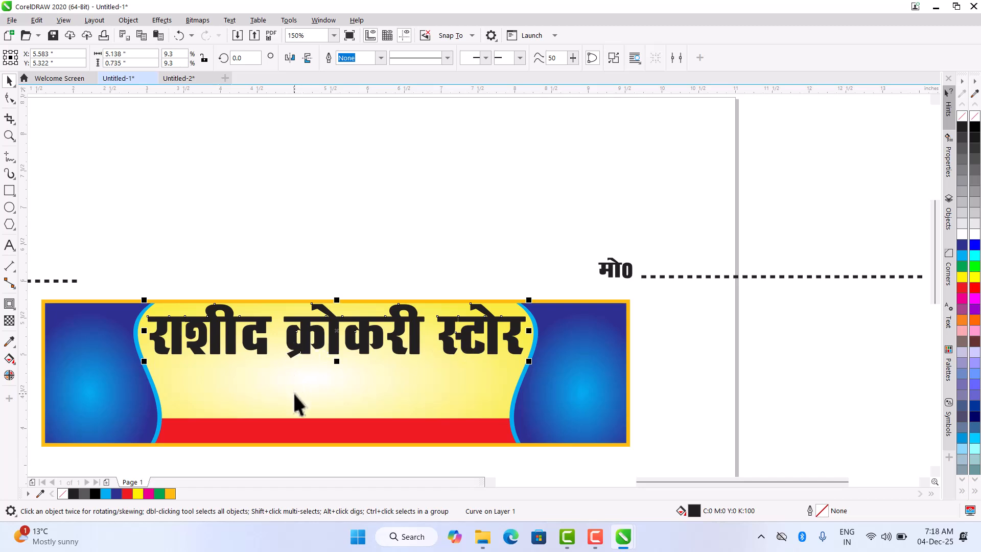
key(Down)
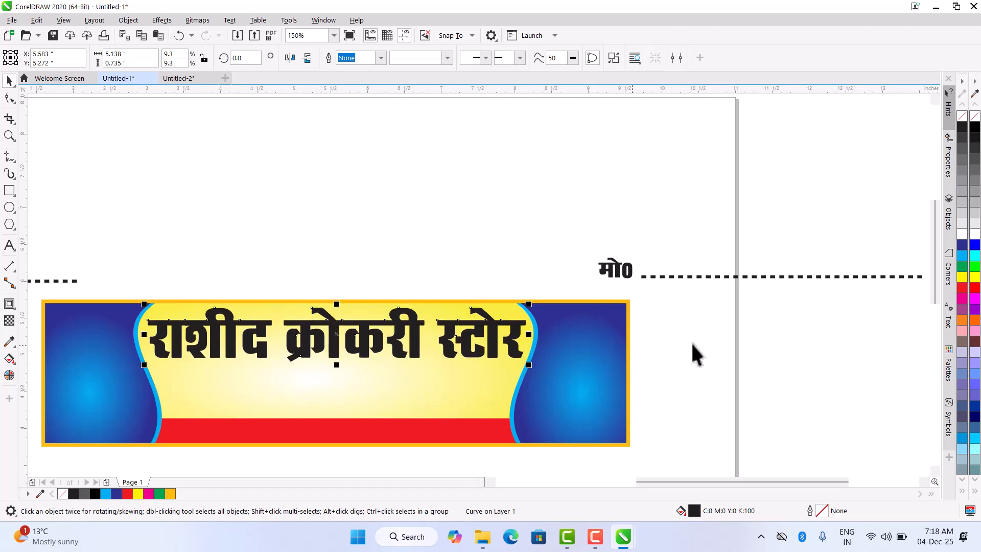
Give the heading a white 3 pt outline placed behind the fill and scaling with the object.
right_click(963, 235)
key(F12)
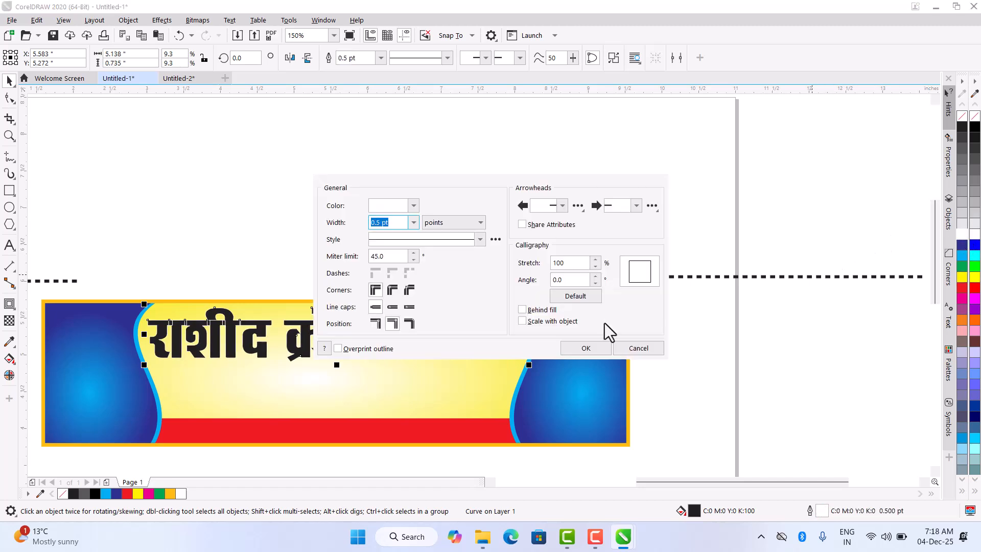
click(522, 309)
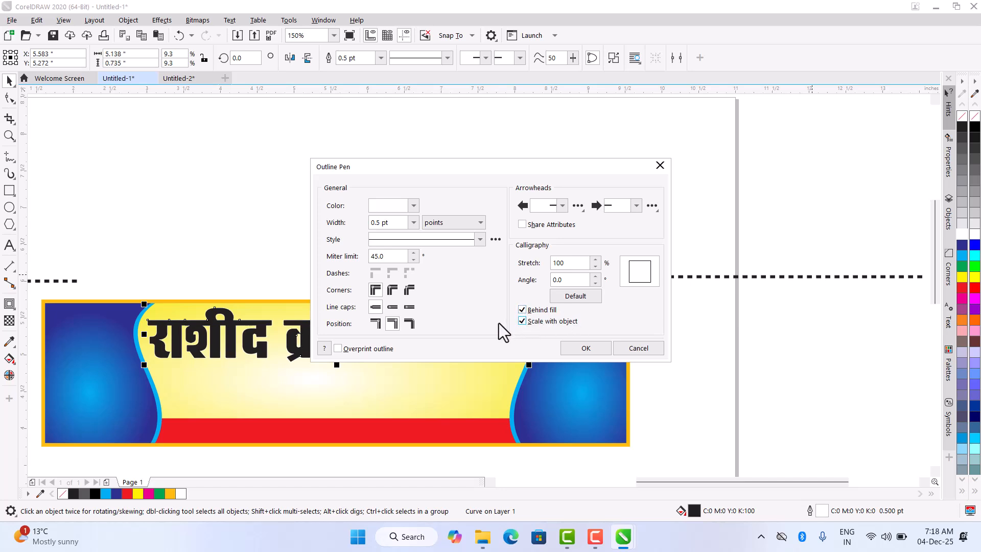
click(416, 222)
click(399, 295)
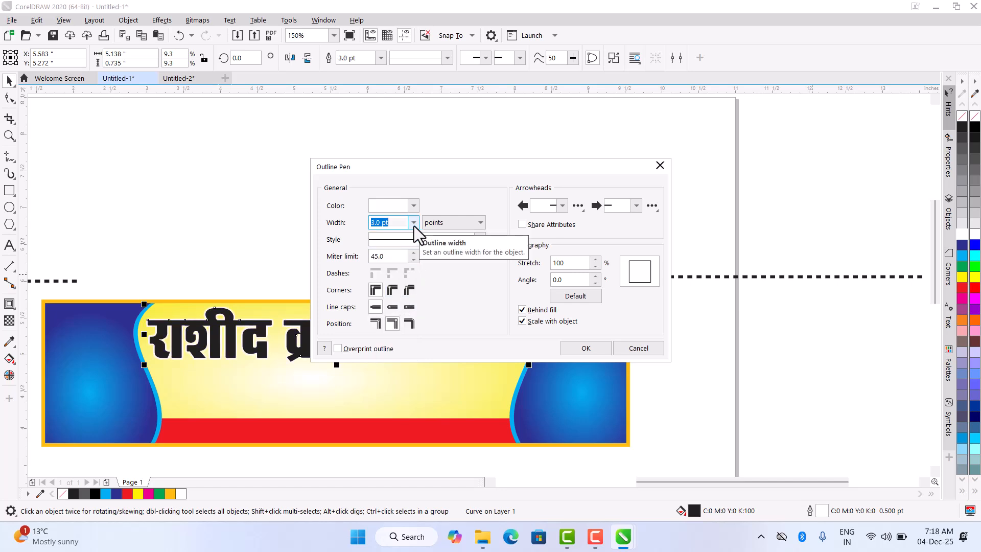
click(586, 348)
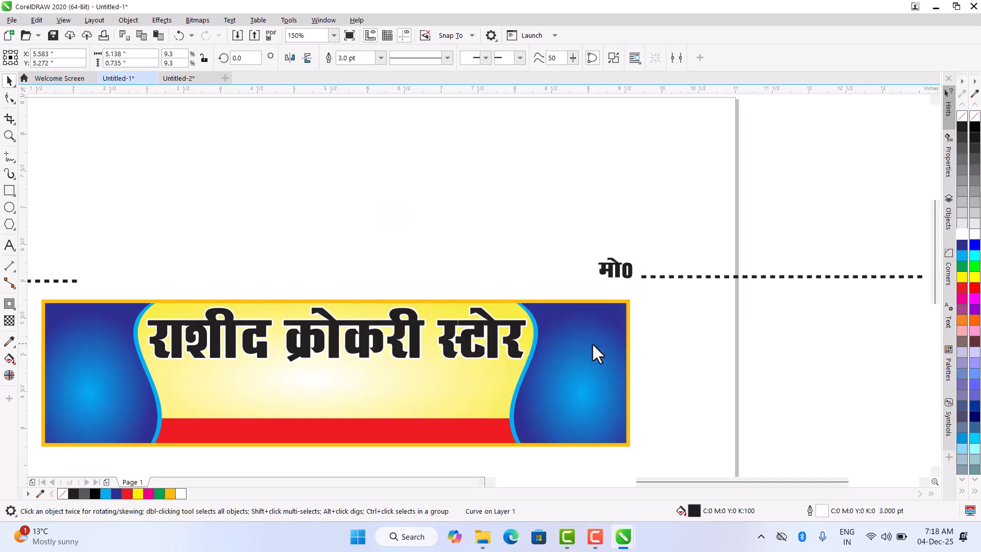
click(720, 352)
Duplicate the heading about 0.15 inch below the original and give the lower copy a red outline.
scroll(320, 336, down, 4)
scroll(321, 339, up, 4)
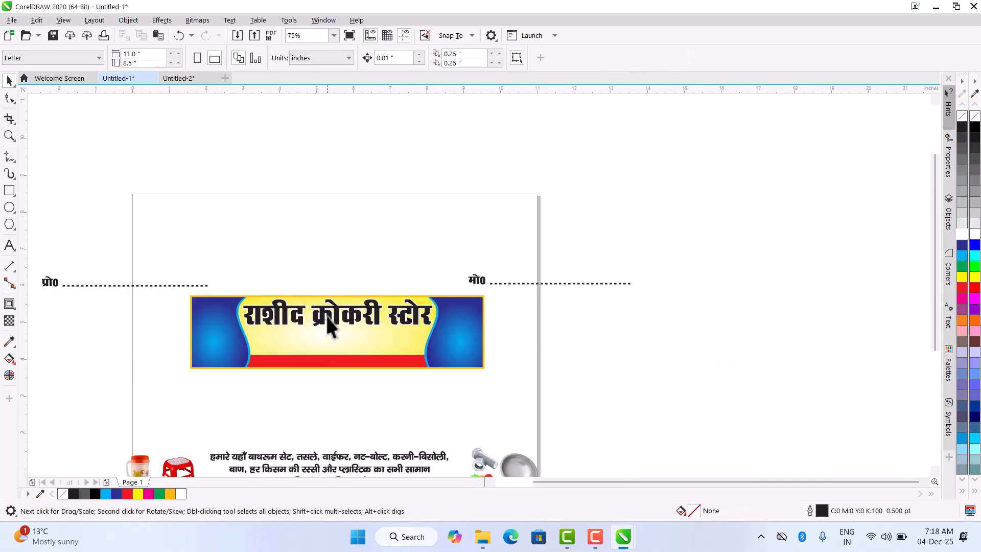
click(327, 324)
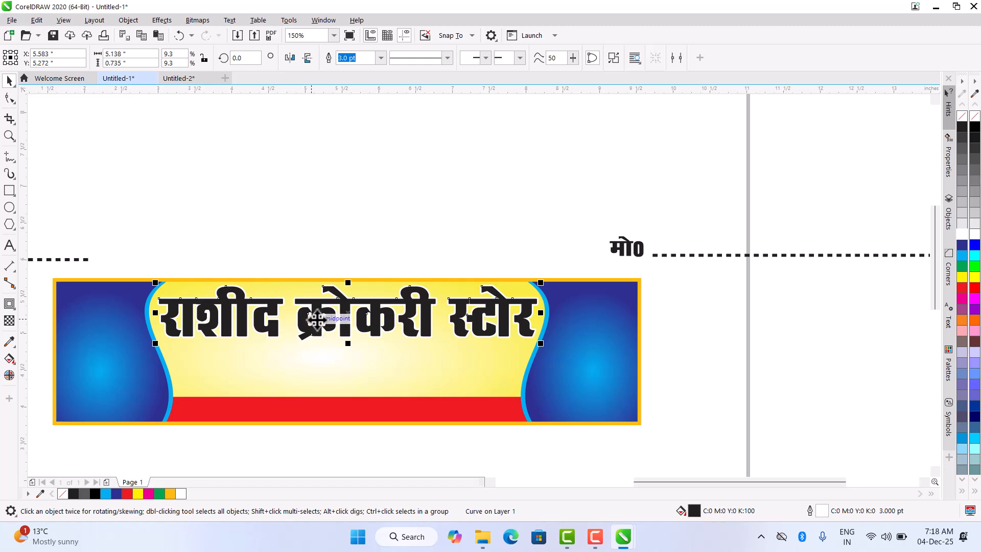
drag(316, 320, 338, 263)
scroll(331, 315, up, 2)
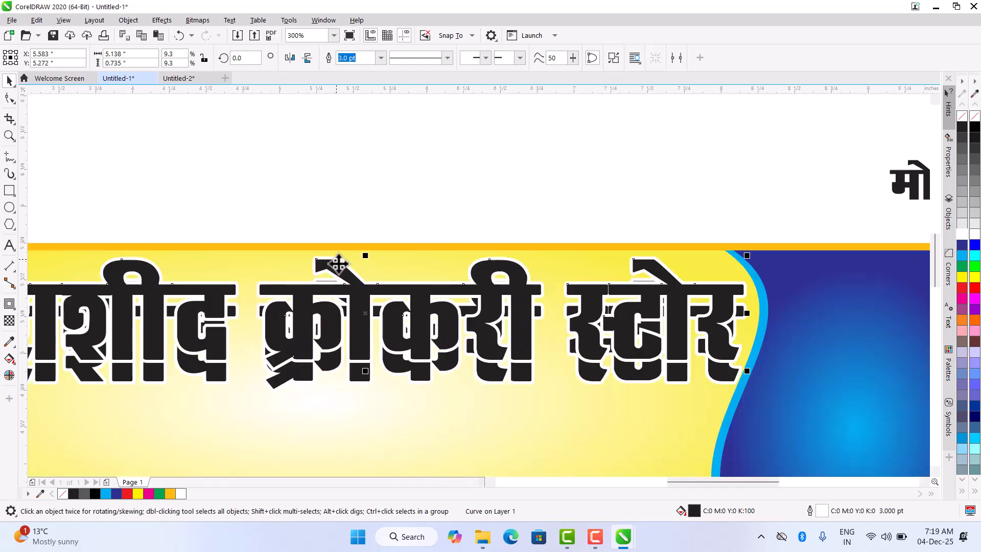
click(385, 173)
click(367, 391)
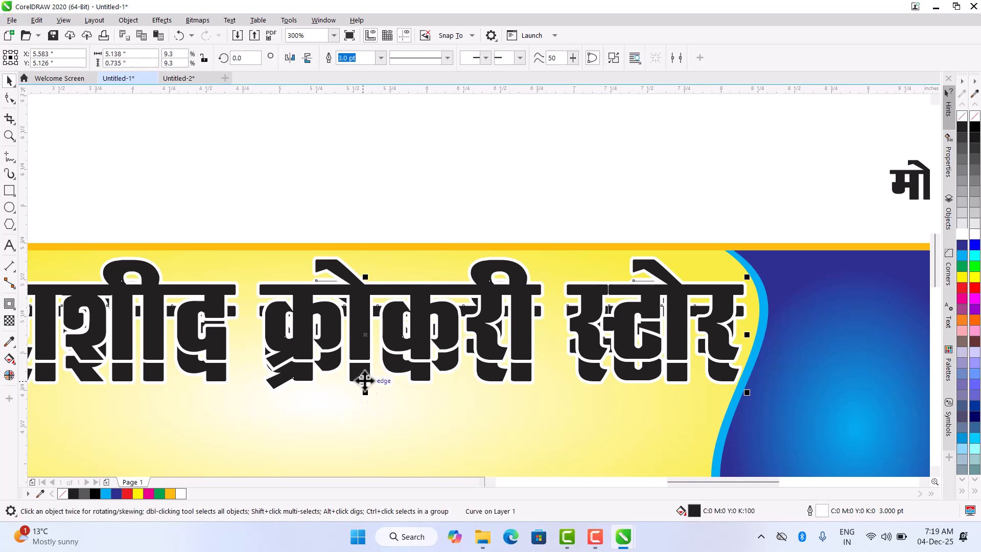
right_click(964, 290)
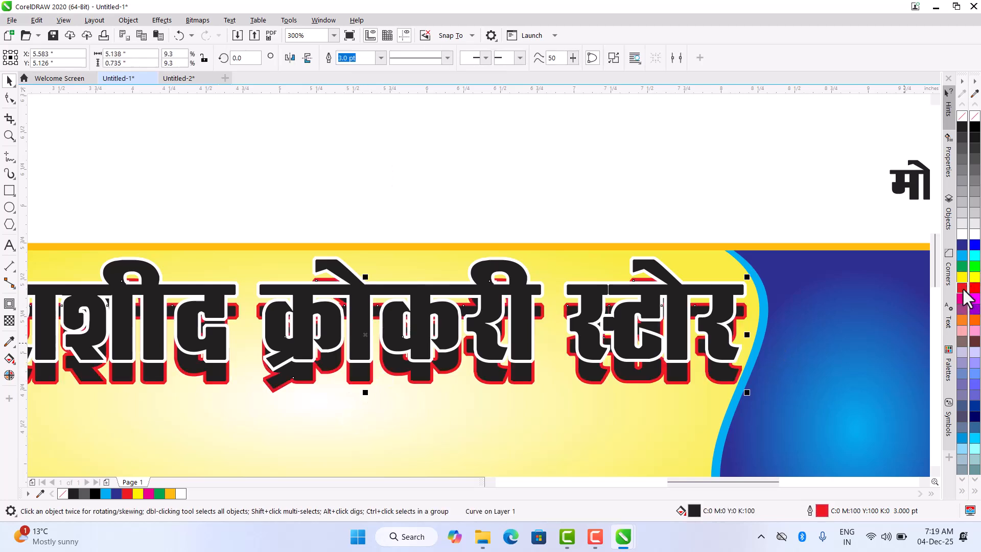
Fill the front heading with green and blend it into the red-outlined copy in 60 steps.
click(629, 315)
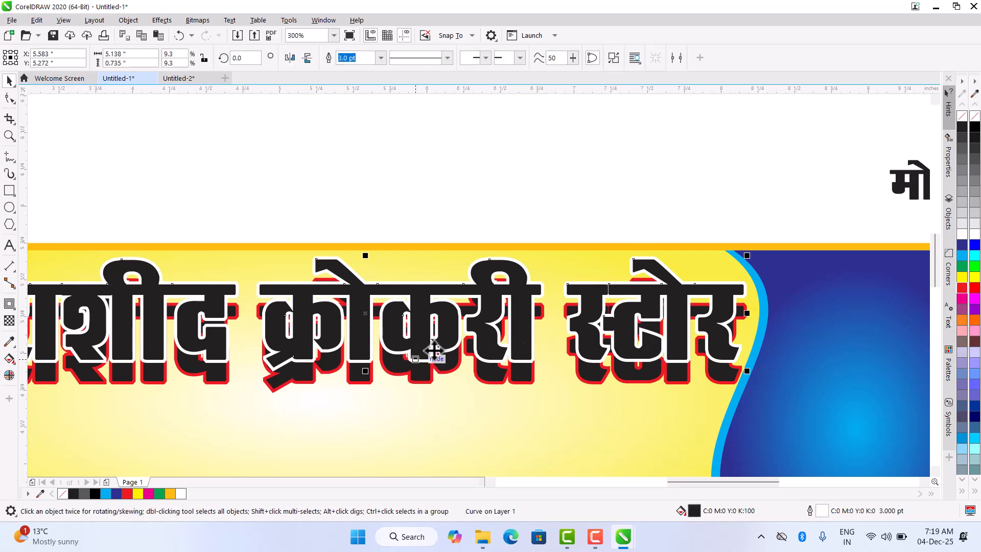
click(961, 267)
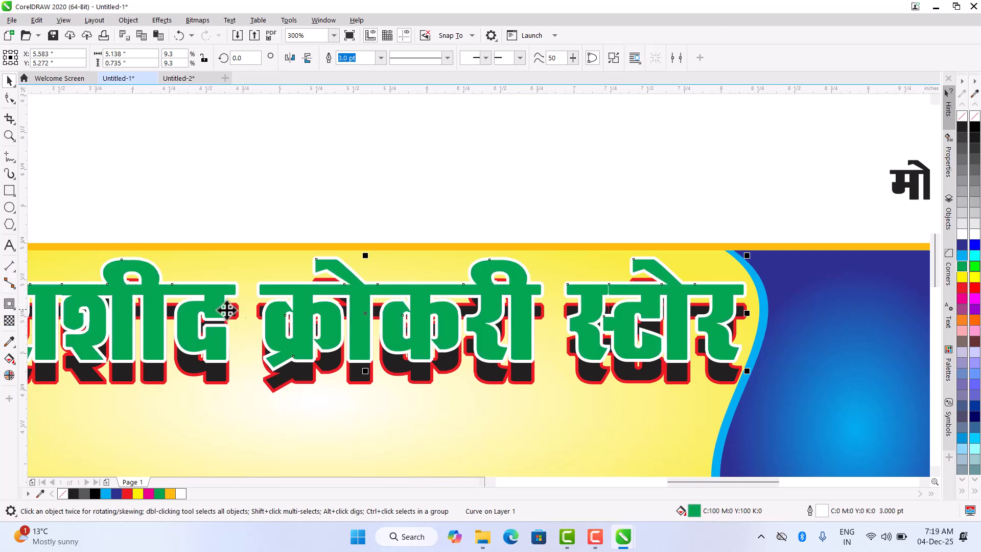
click(8, 305)
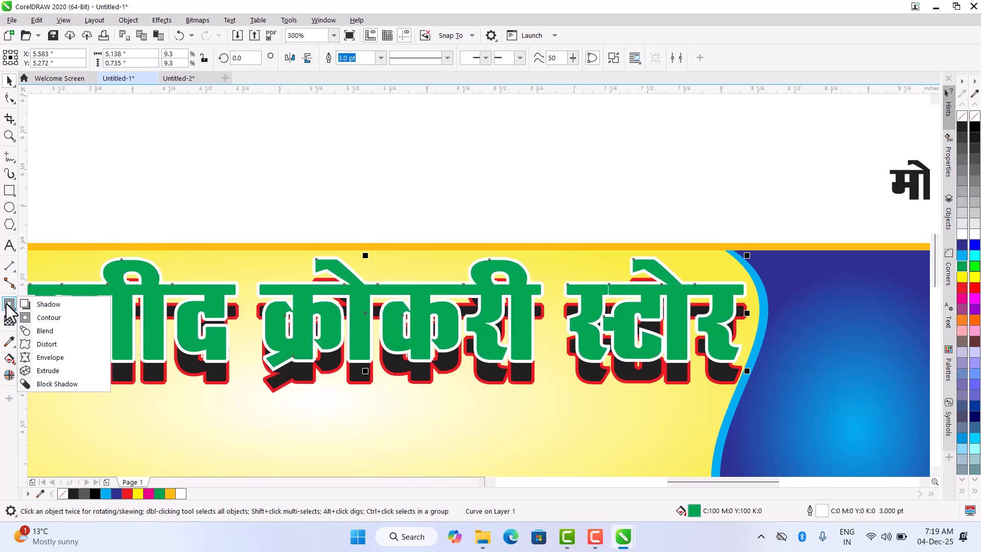
click(51, 331)
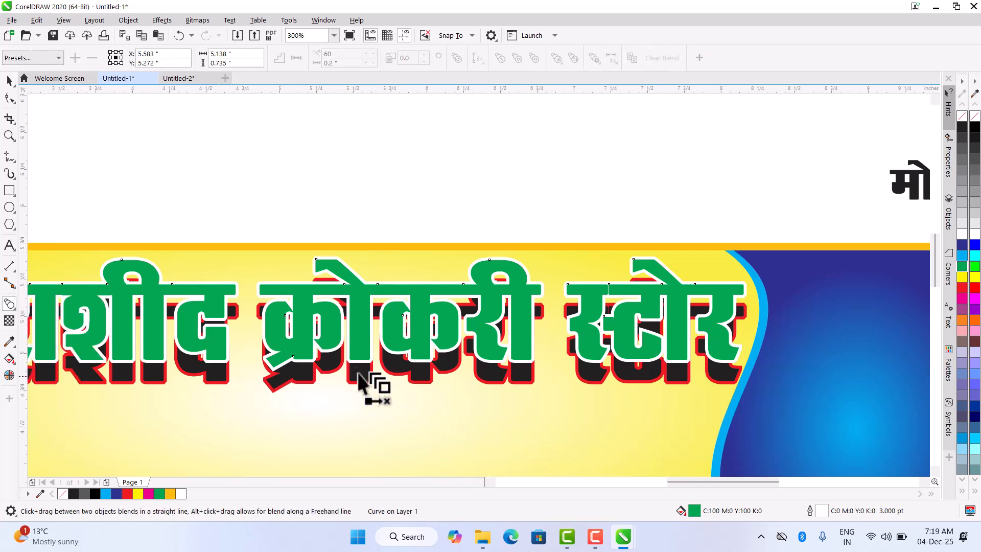
drag(358, 376, 365, 387)
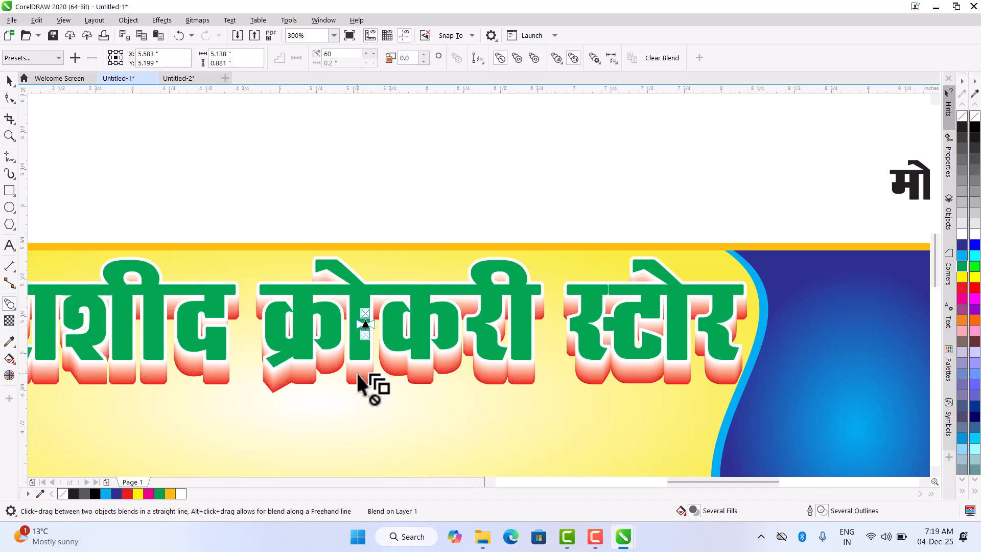
click(9, 81)
click(416, 180)
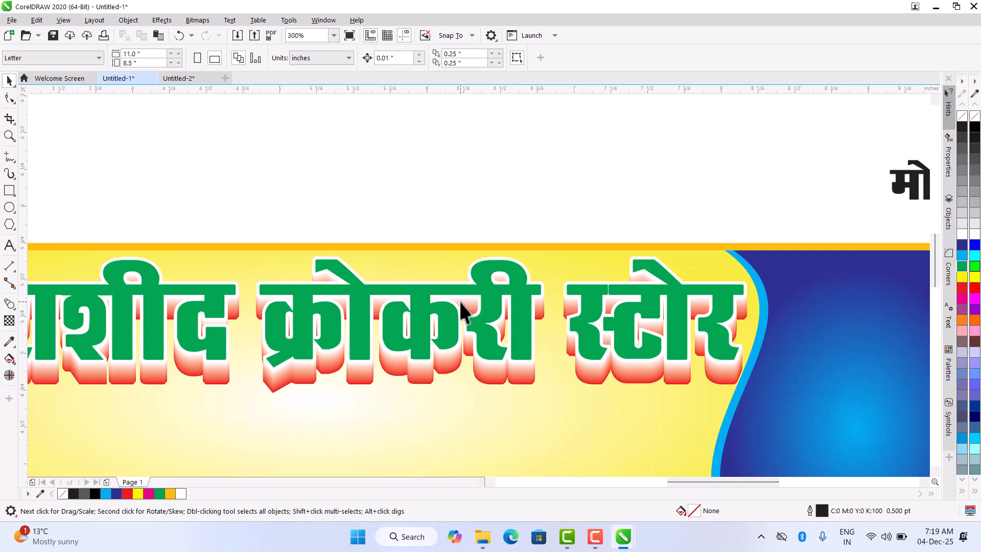
Change the front heading's uniform fill to dark green, C98 M36 Y100 K36.
scroll(467, 308, down, 1)
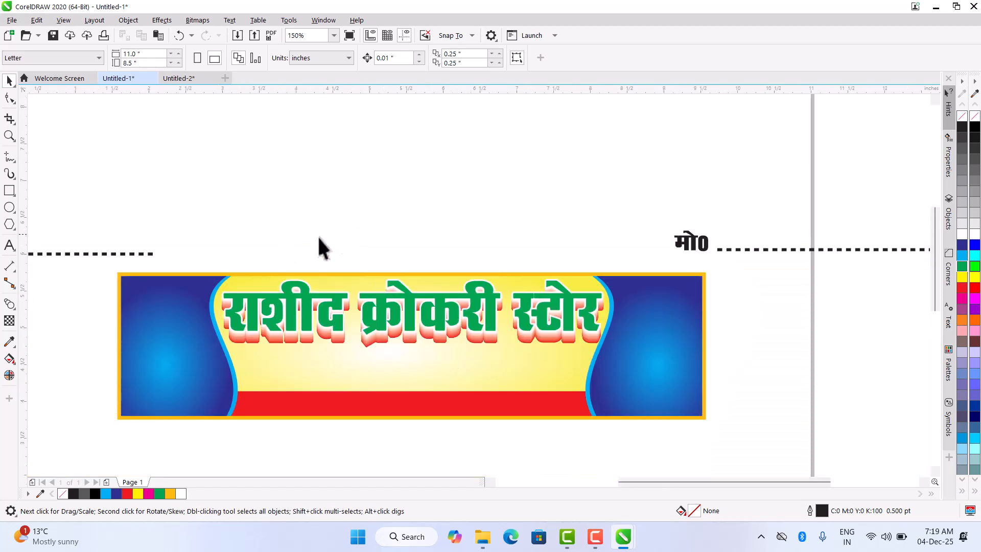
drag(187, 249, 686, 381)
click(471, 306)
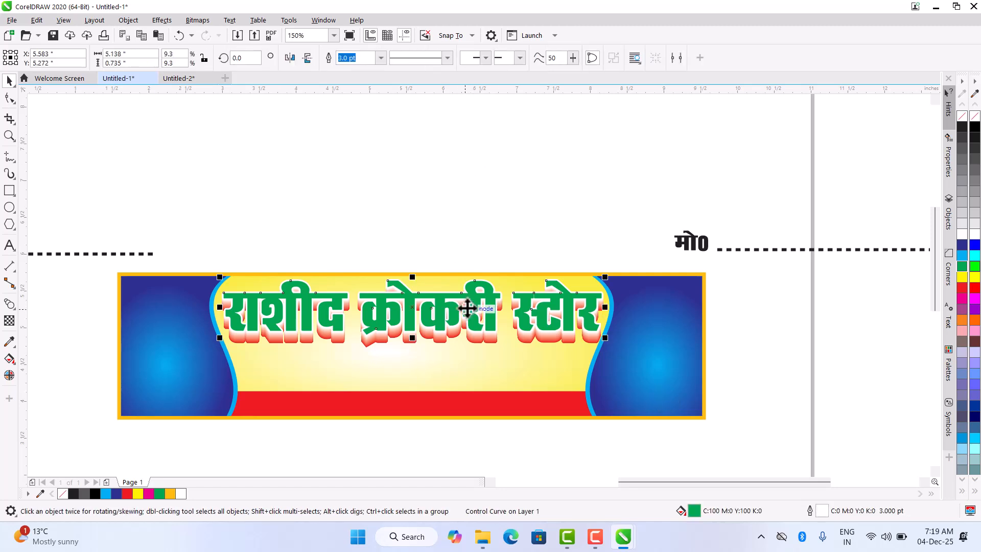
key(shift+F11)
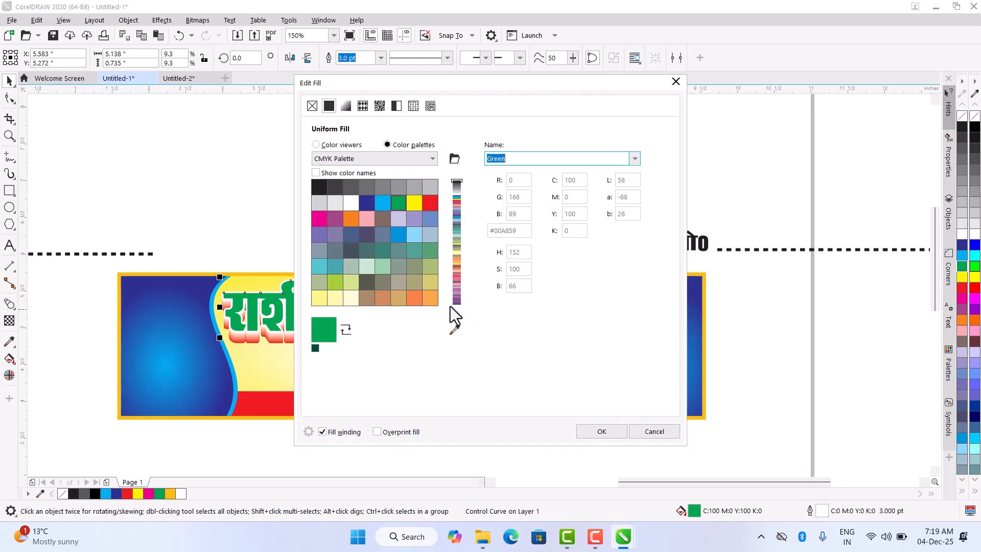
click(319, 145)
drag(452, 254, 460, 261)
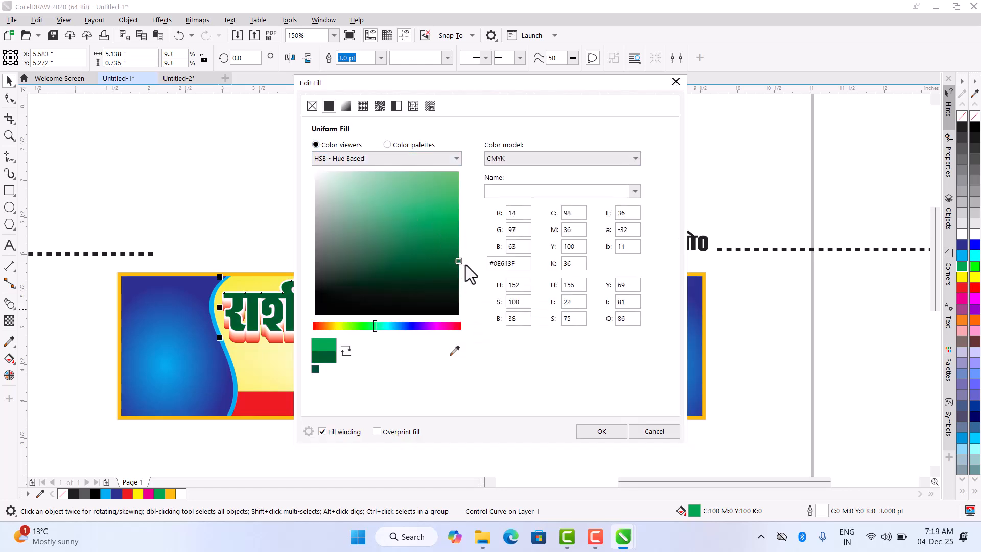
click(601, 432)
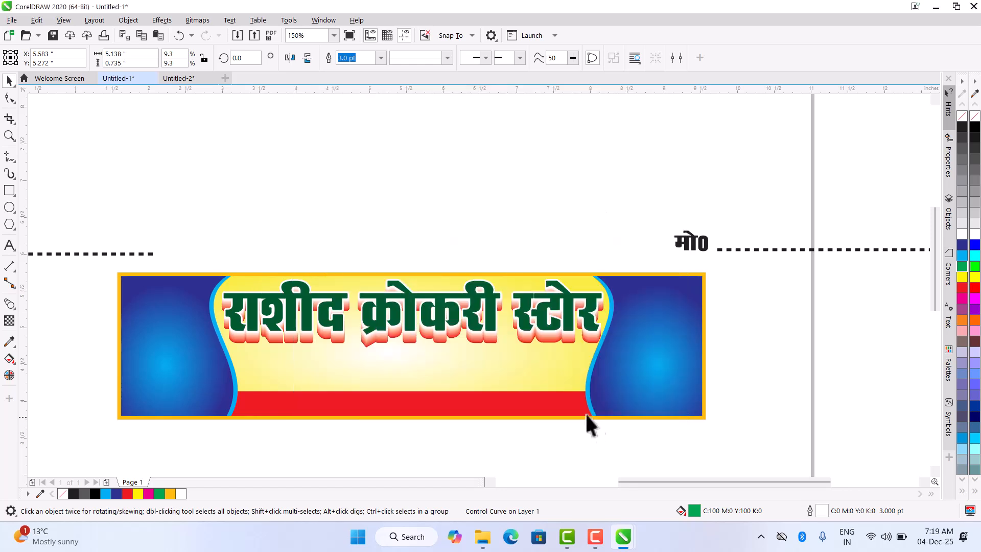
Group the blended heading and shrink it slightly to about 5.11 inches wide.
click(428, 216)
drag(618, 382, 638, 382)
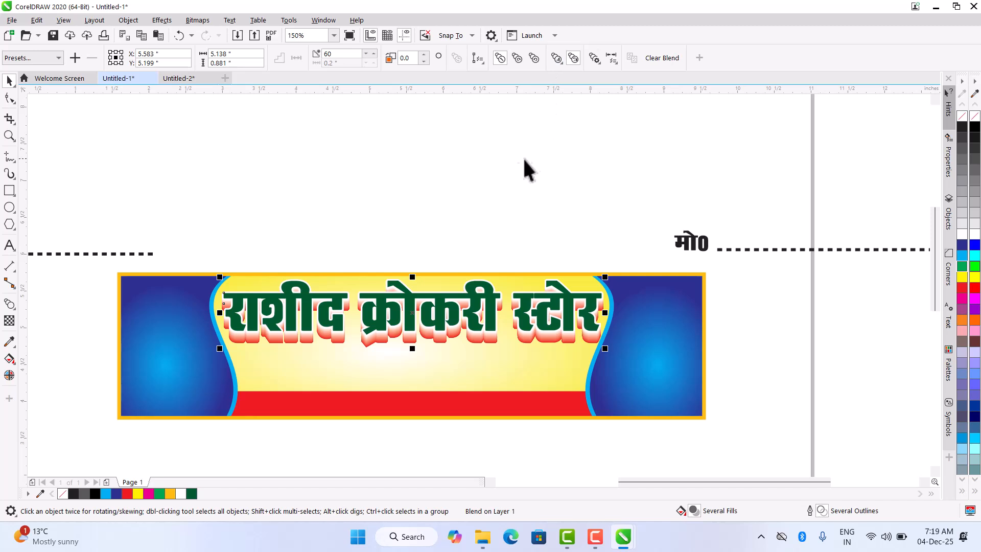
key(ctrl+g)
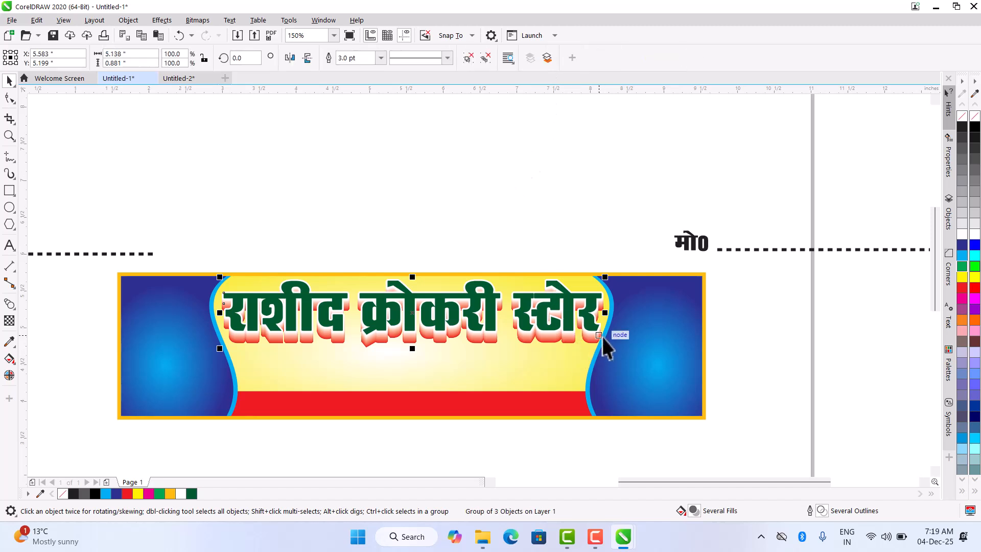
drag(605, 348, 603, 351)
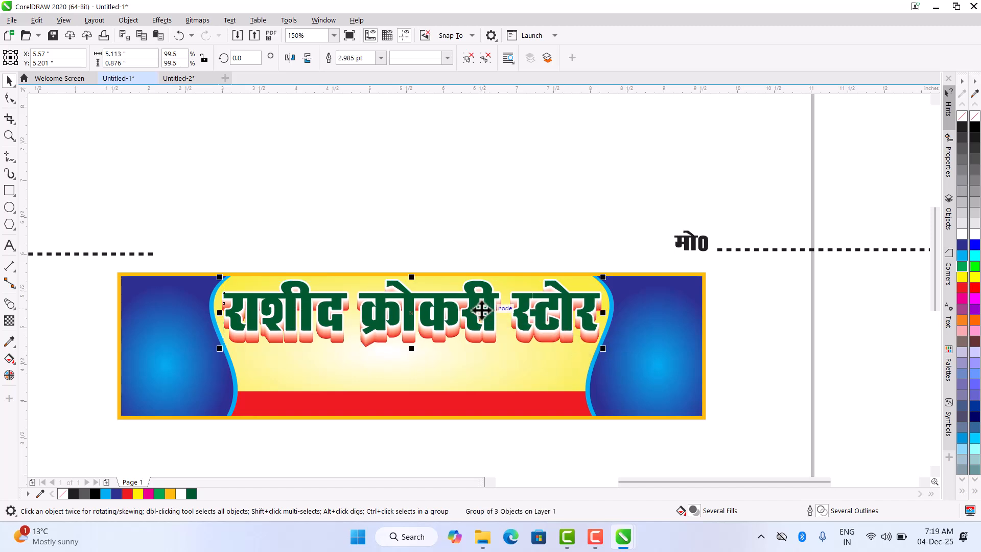
Nudge the grouped heading up about 0.04 inch towards the banner's upper edge and deselect it.
scroll(474, 314, up, 1)
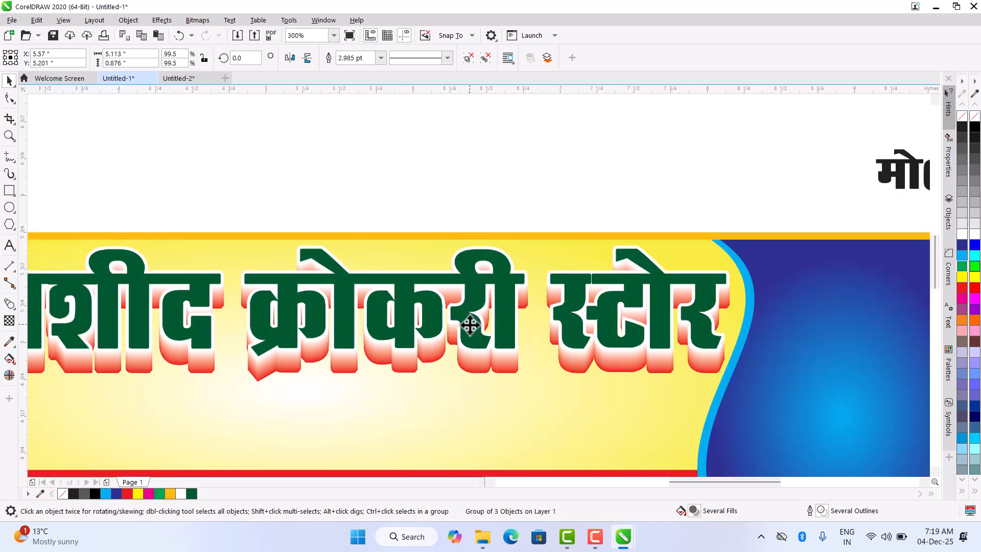
key(Up)
key(Up)
click(432, 232)
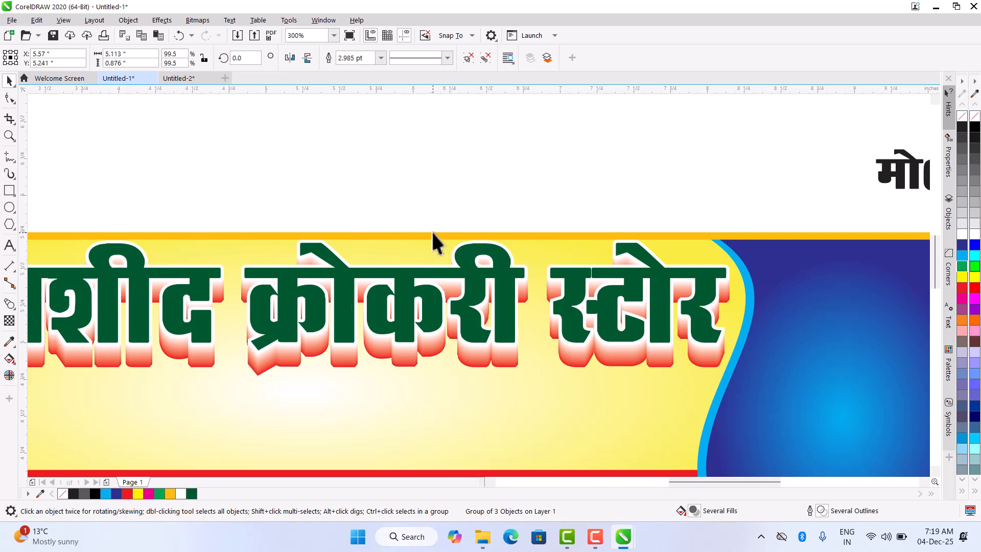
click(427, 205)
Move the black 'प्रो०' dotted line onto the upper part of the banner's left blue panel and fill it white.
scroll(425, 203, down, 1)
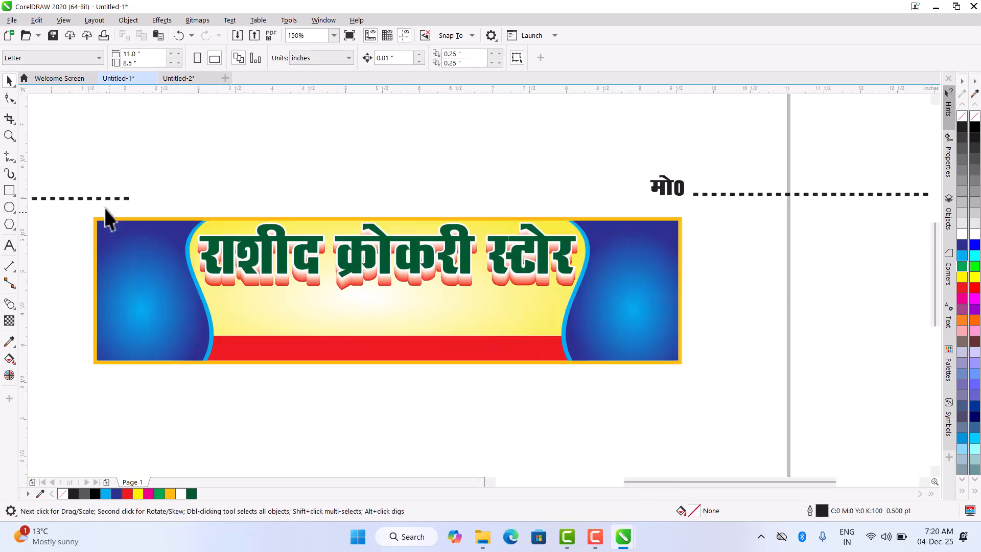
click(96, 196)
drag(97, 196, 280, 280)
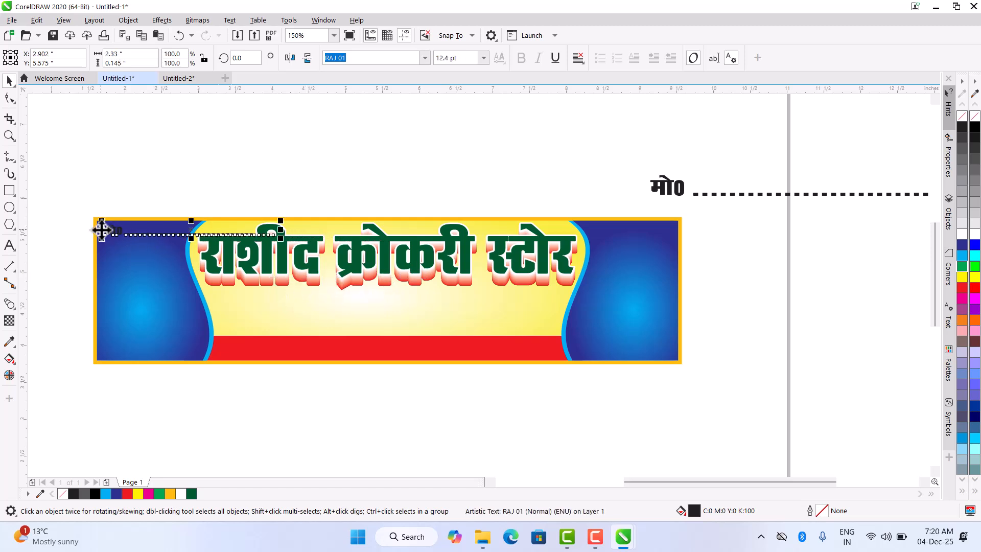
scroll(101, 227, up, 2)
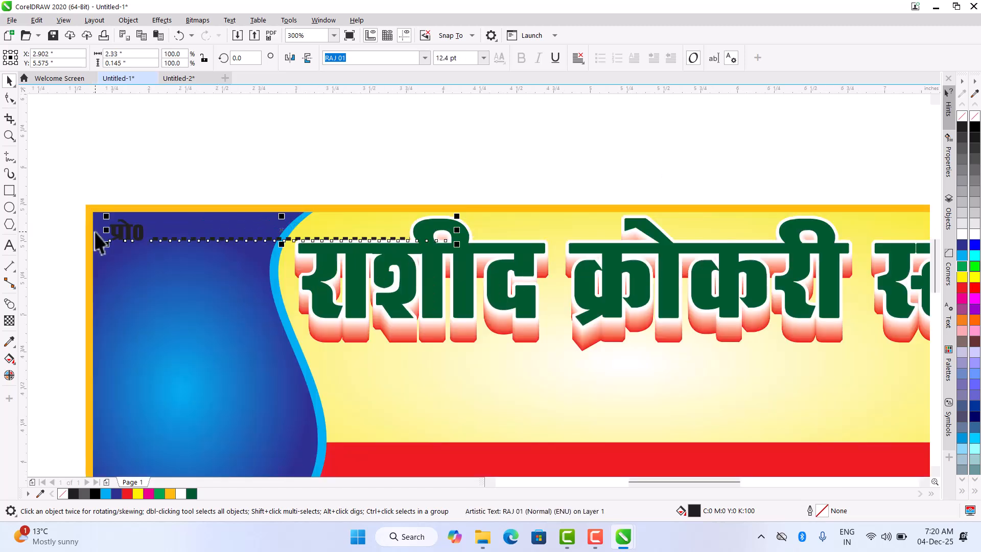
click(962, 236)
Shorten the 'प्रो०' line by deleting trailing dots until it is about 1.1 inches wide and fits the left blue panel.
key(space)
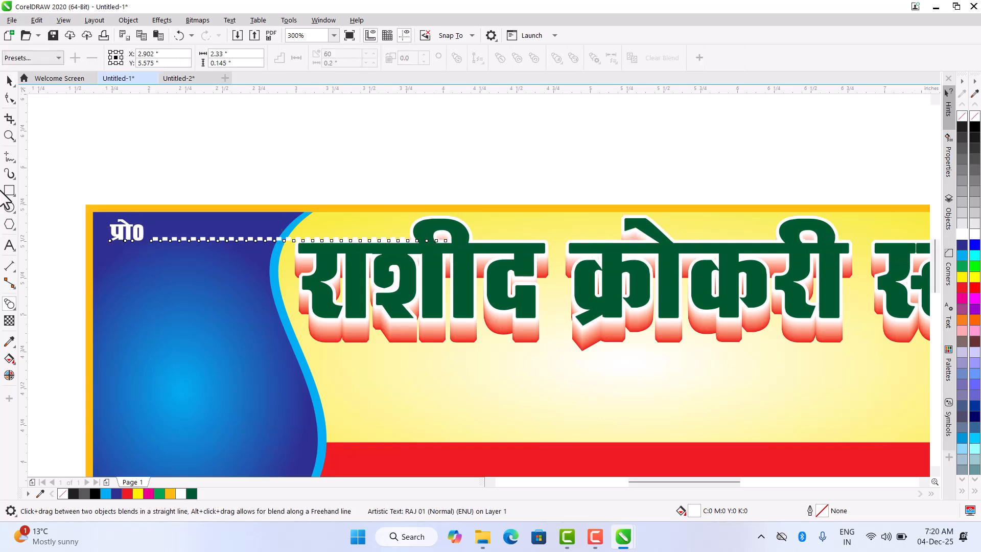
click(9, 223)
click(9, 246)
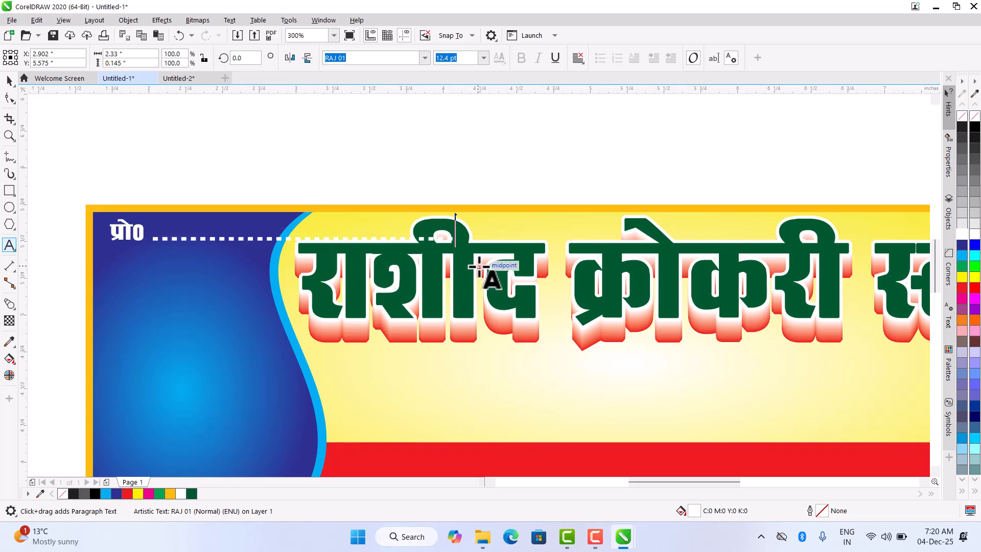
click(463, 266)
key(BackSpace)
key(BackSpace)
key(BackSpace)
key(BackSpace)
key(BackSpace)
key(BackSpace)
key(BackSpace)
key(BackSpace)
key(BackSpace)
key(BackSpace)
key(BackSpace)
key(BackSpace)
key(BackSpace)
key(BackSpace)
key(BackSpace)
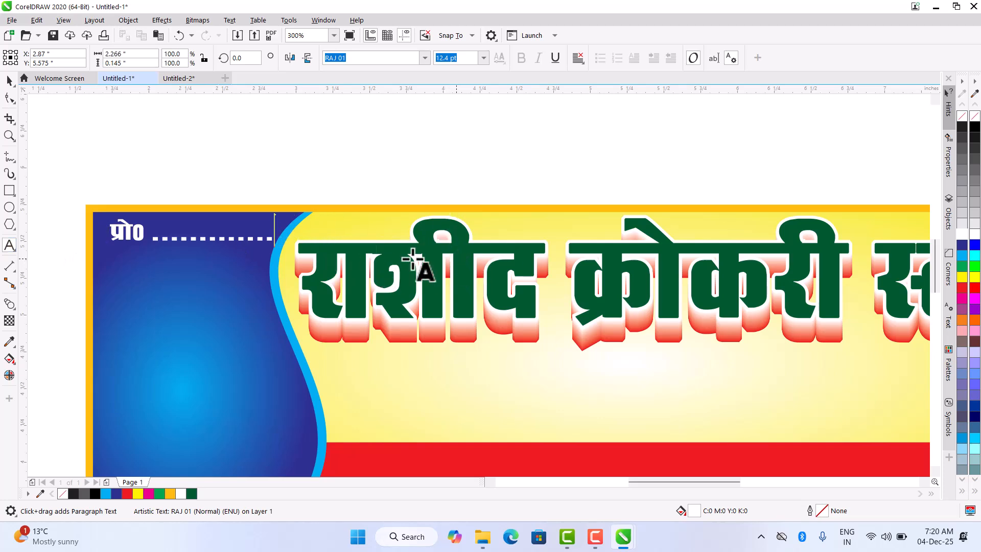
click(8, 80)
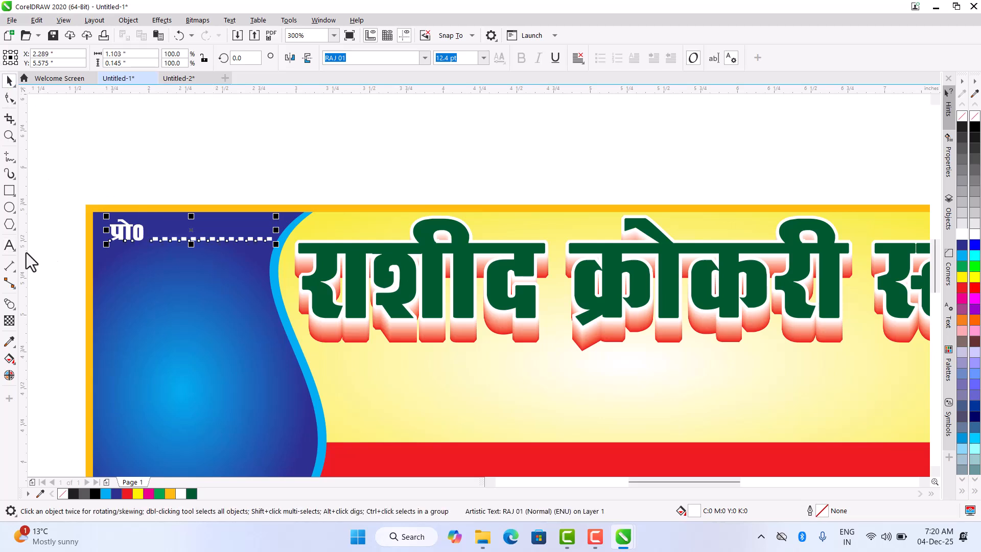
Move the 'मो०' dotted line onto the upper part of the right blue panel and shrink it to about 11.8 pt.
scroll(210, 255, down, 5)
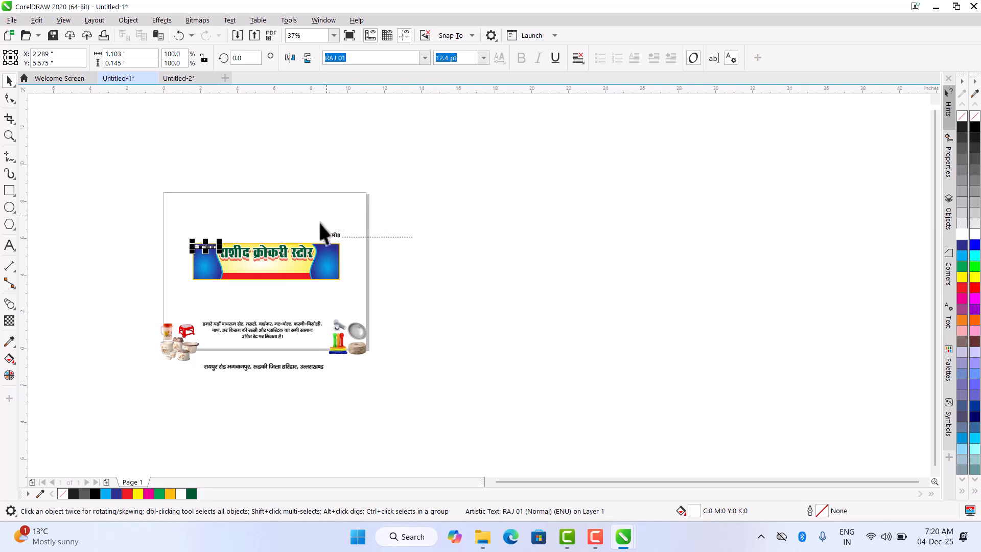
scroll(330, 224, up, 3)
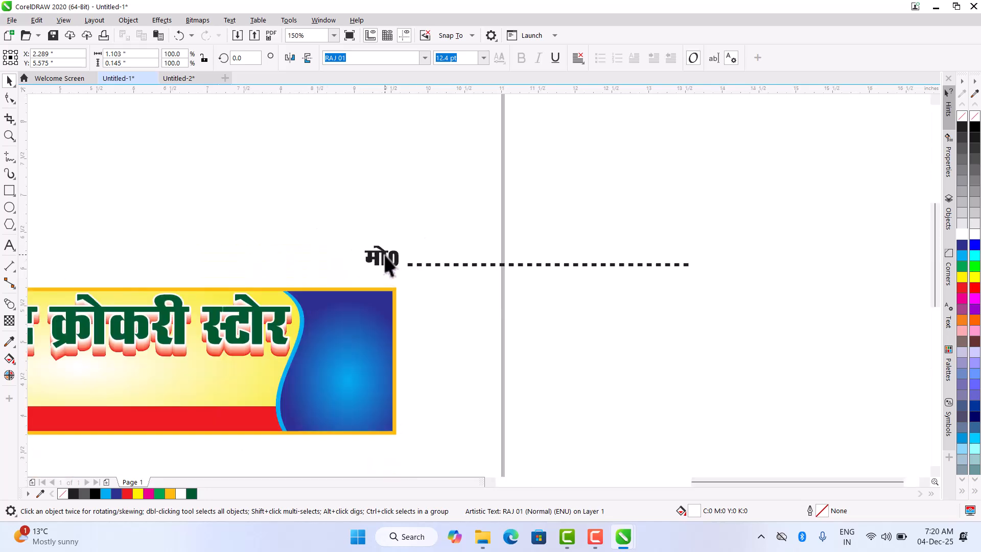
click(383, 254)
drag(383, 255, 330, 313)
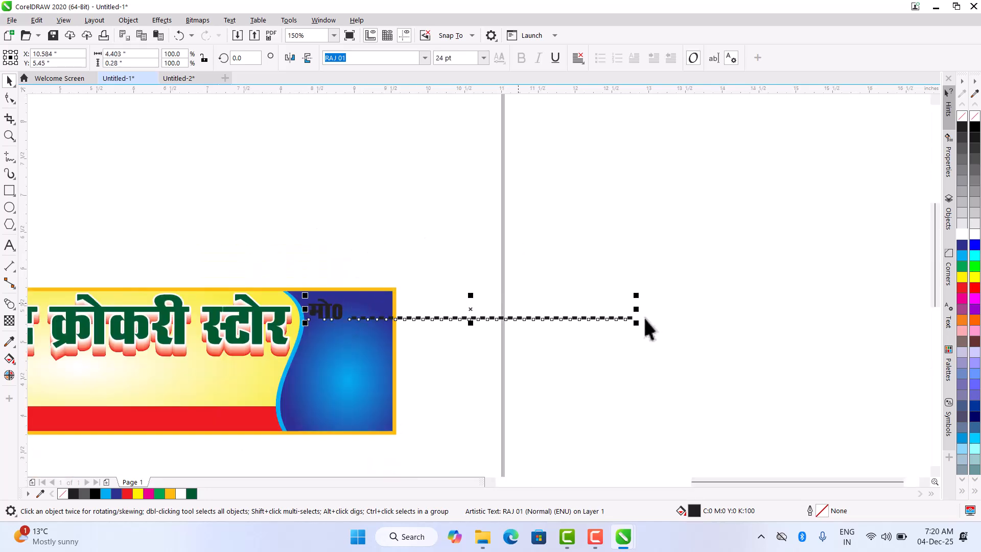
drag(636, 323, 472, 350)
Trim the trailing dots of the 'मो०' line so it ends just inside the banner's right edge.
key(F8)
key(BackSpace)
key(BackSpace)
key(BackSpace)
key(BackSpace)
key(BackSpace)
key(BackSpace)
key(BackSpace)
key(BackSpace)
key(BackSpace)
key(BackSpace)
key(BackSpace)
key(BackSpace)
key(BackSpace)
key(BackSpace)
key(BackSpace)
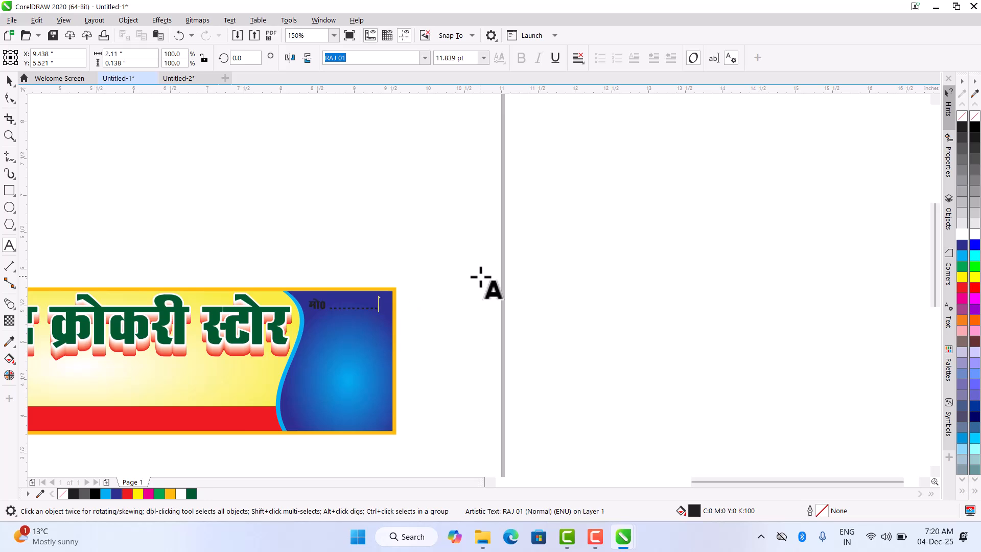
text(...)
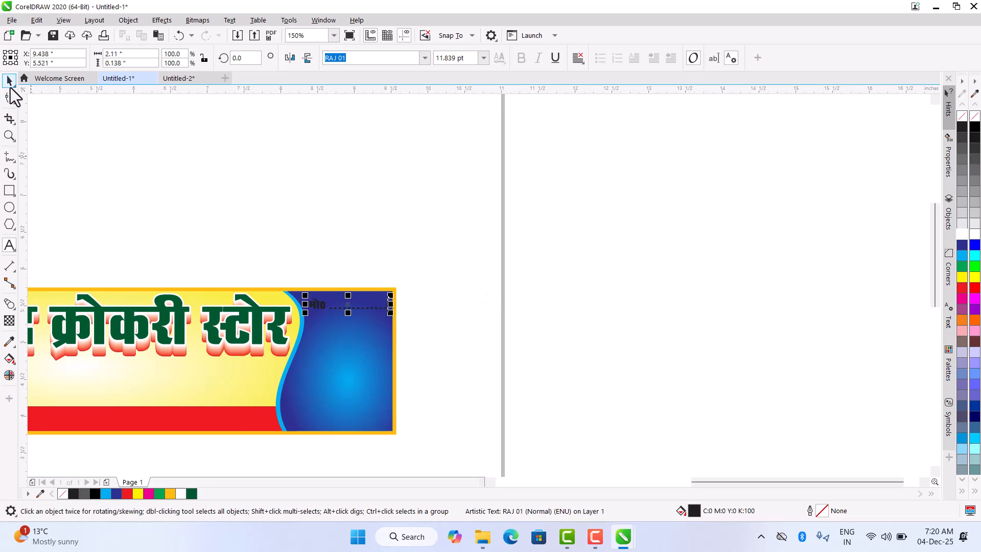
Fill the 'मो०' line on the right blue panel with white and deselect it.
click(478, 281)
drag(457, 258, 296, 323)
click(963, 234)
click(562, 198)
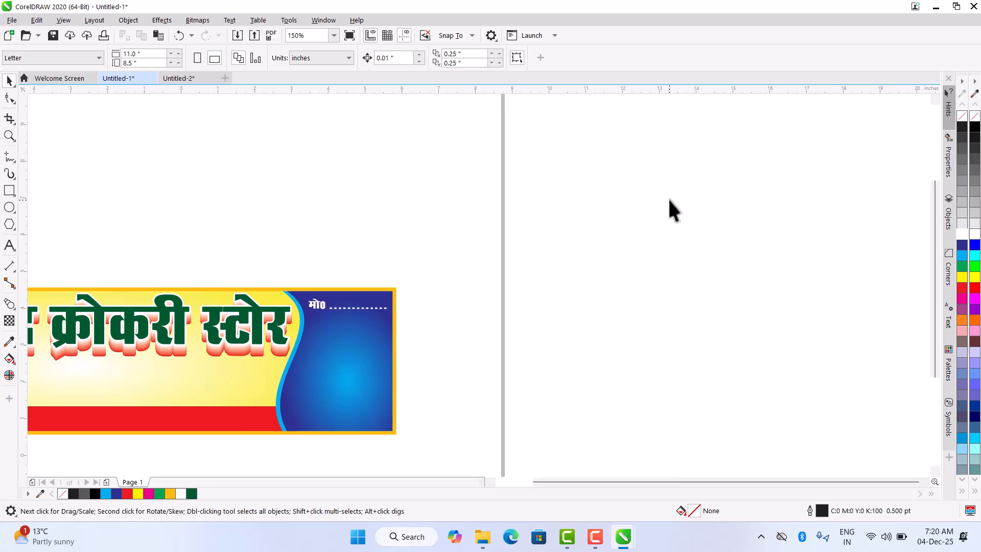
Place the three-line goods description between the heading and the red strip, scaled to about 4.18 inches wide.
scroll(668, 197, down, 2)
scroll(413, 381, down, 1)
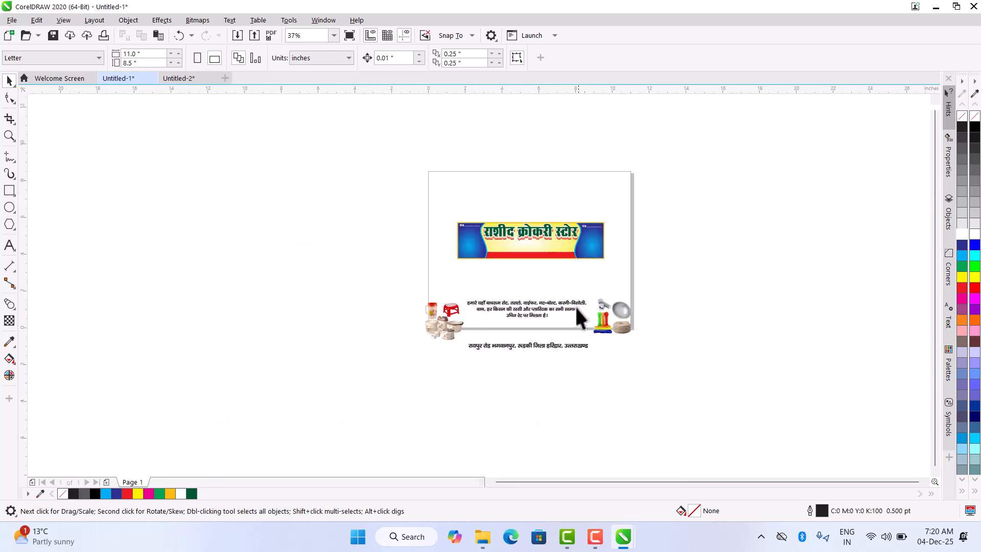
click(544, 300)
drag(544, 299, 565, 247)
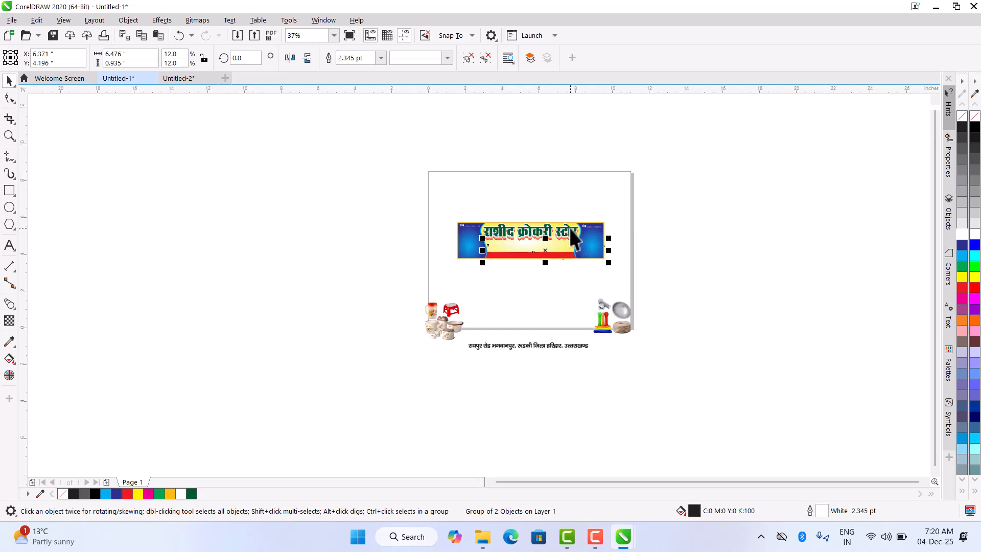
scroll(569, 227, up, 1)
scroll(576, 236, up, 1)
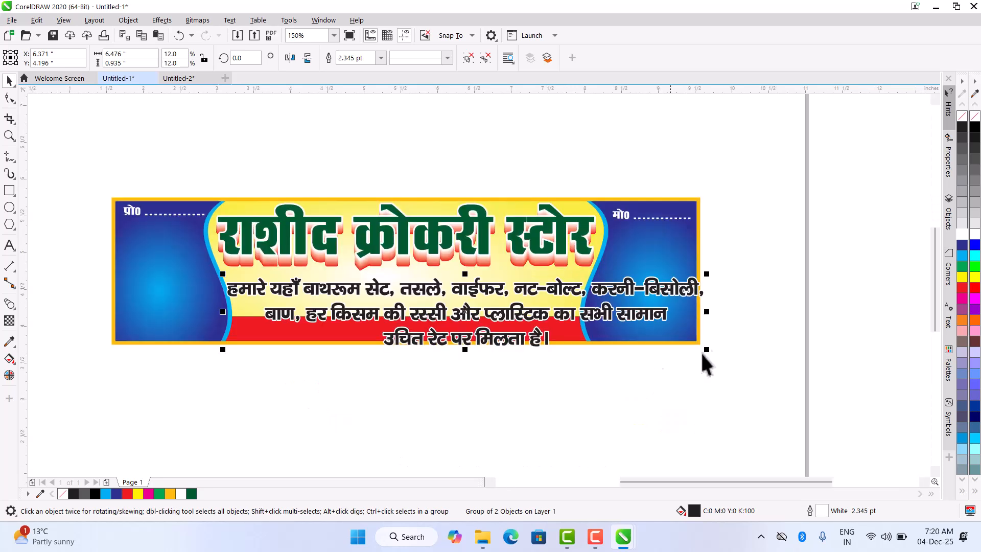
drag(707, 352, 535, 394)
drag(425, 293, 433, 287)
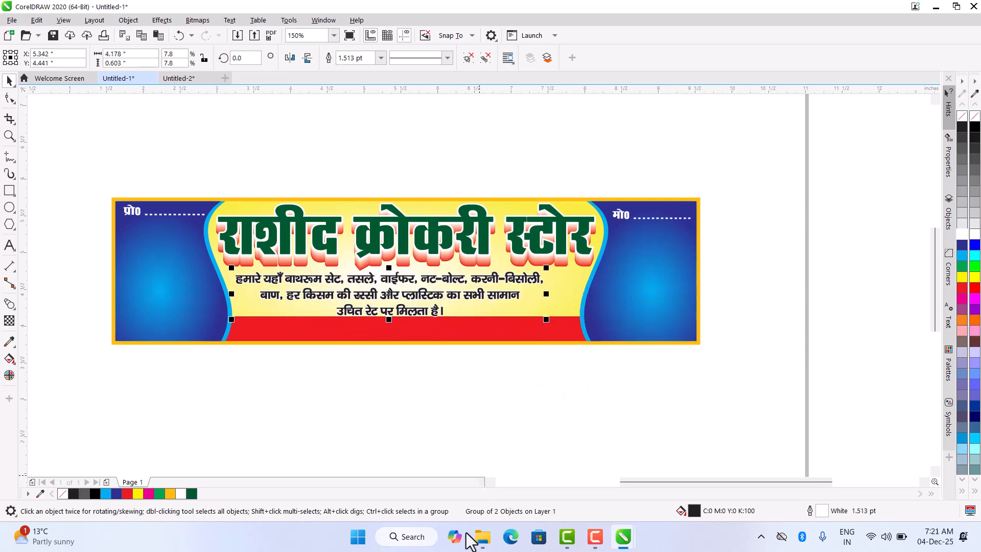
click(595, 537)
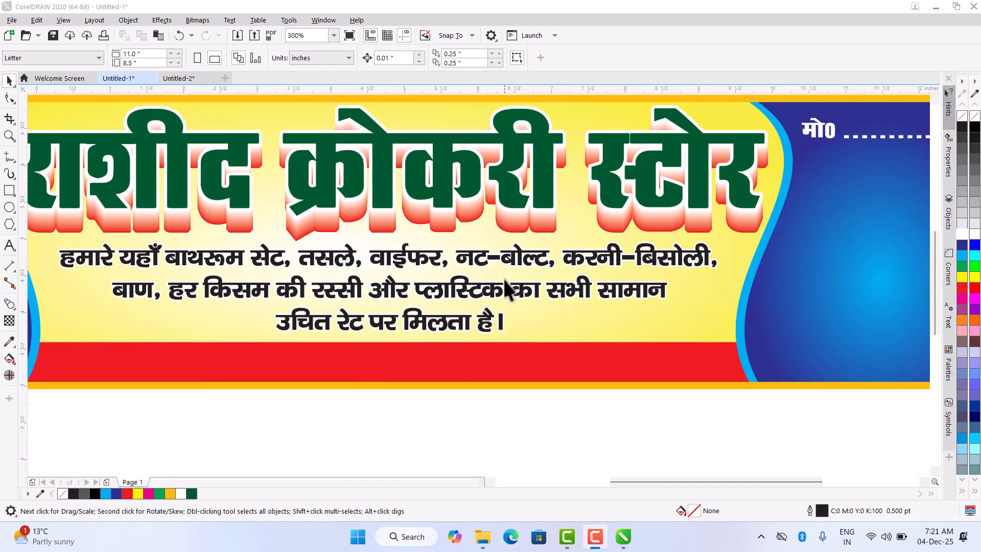
scroll(504, 287, down, 4)
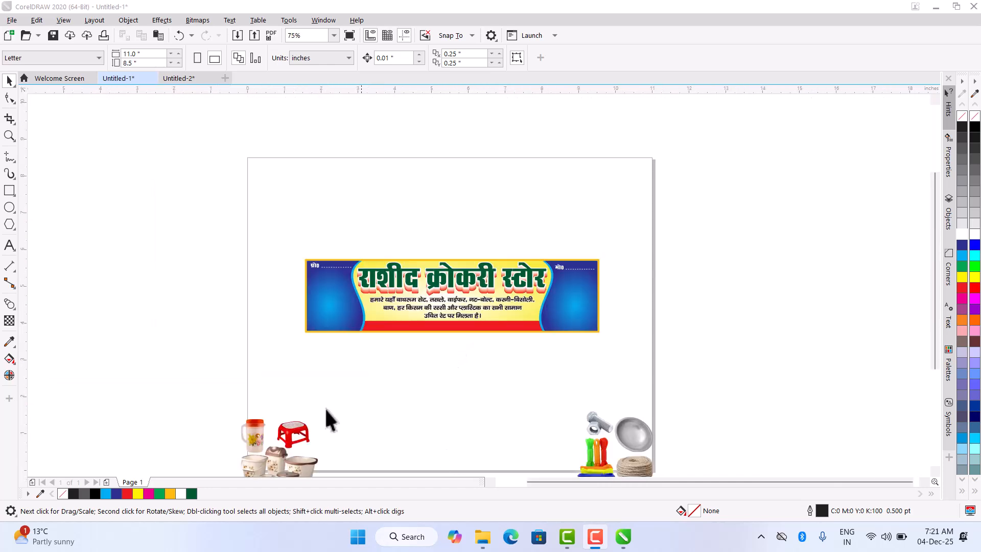
click(368, 383)
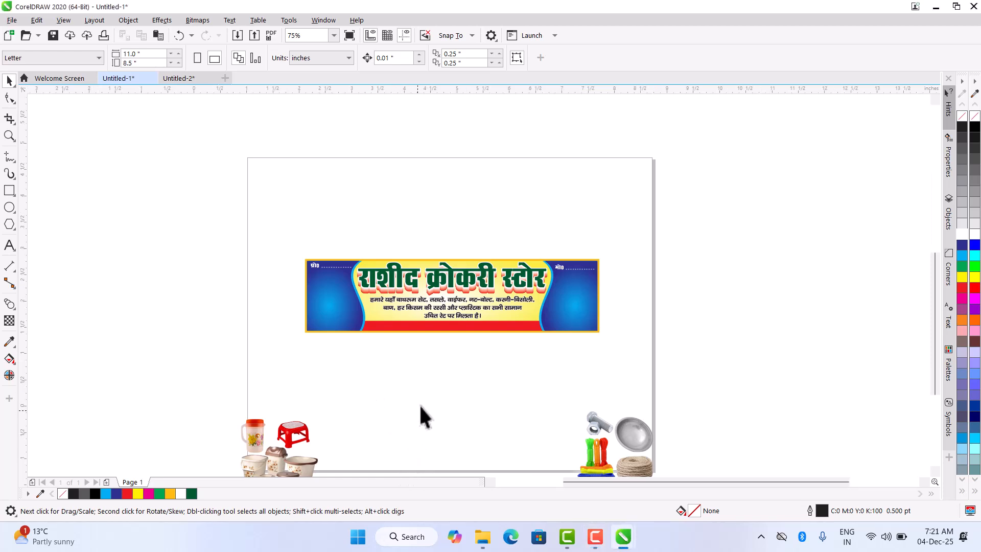
Move the shop's address line onto the red strip and shrink it proportionally to about 4.42 inches wide.
scroll(419, 409, down, 1)
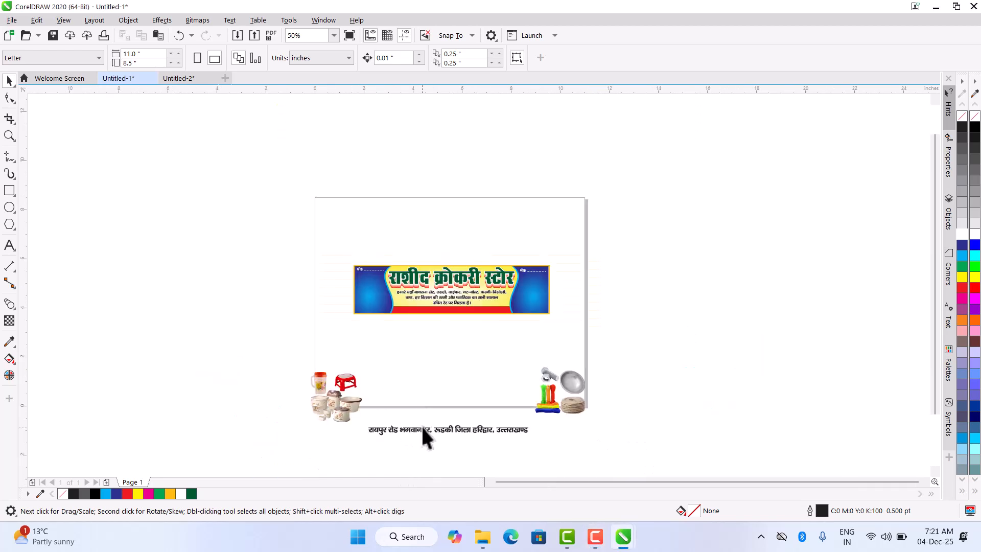
drag(421, 428, 450, 311)
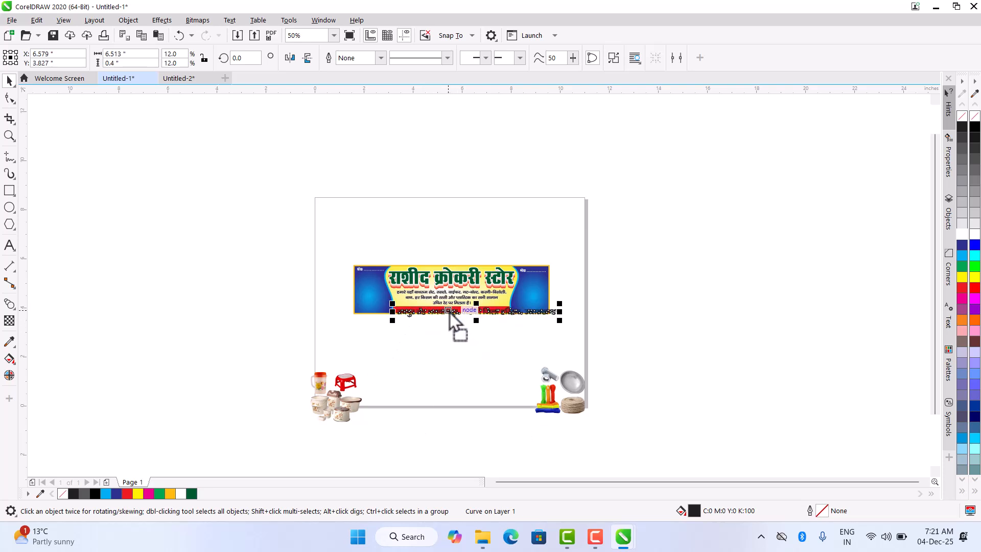
scroll(477, 314, up, 2)
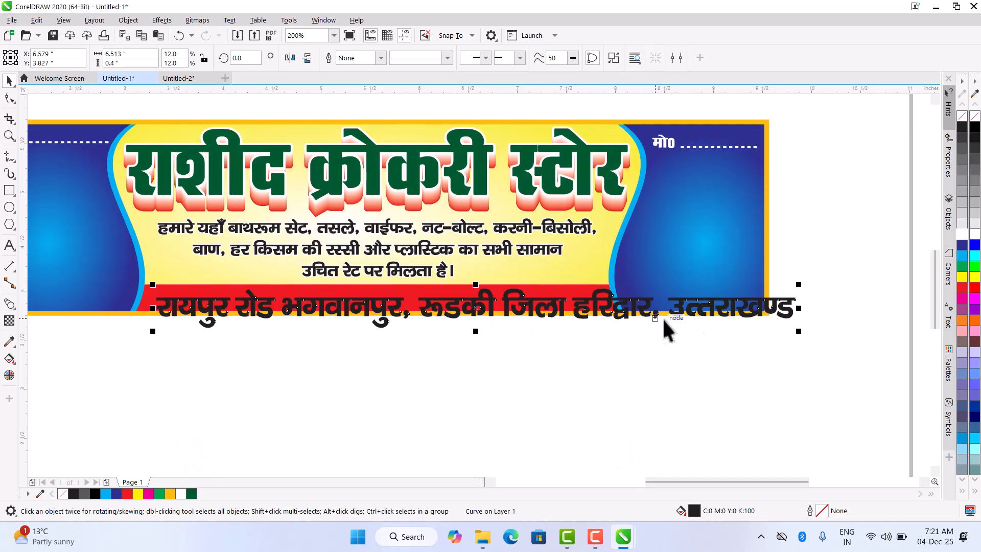
drag(804, 331, 587, 372)
scroll(277, 298, up, 1)
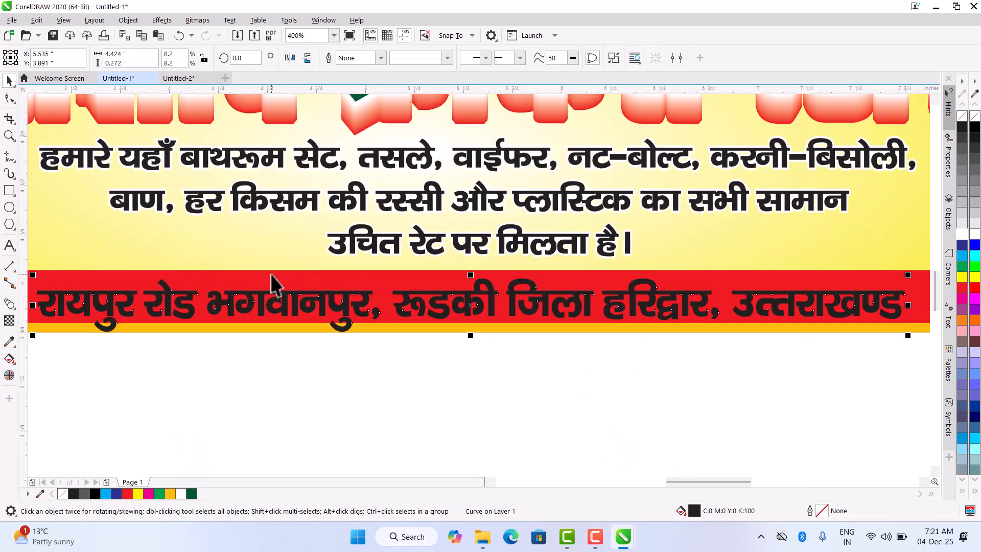
Align the centre of the address line with the red strip both horizontally and vertically, and deselect.
shift+click(274, 279)
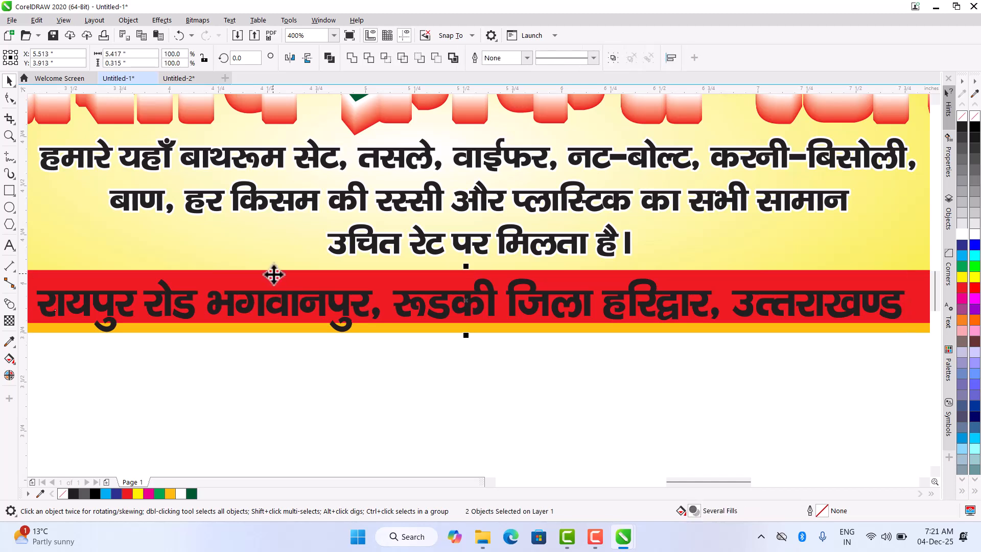
key(e)
key(c)
click(367, 438)
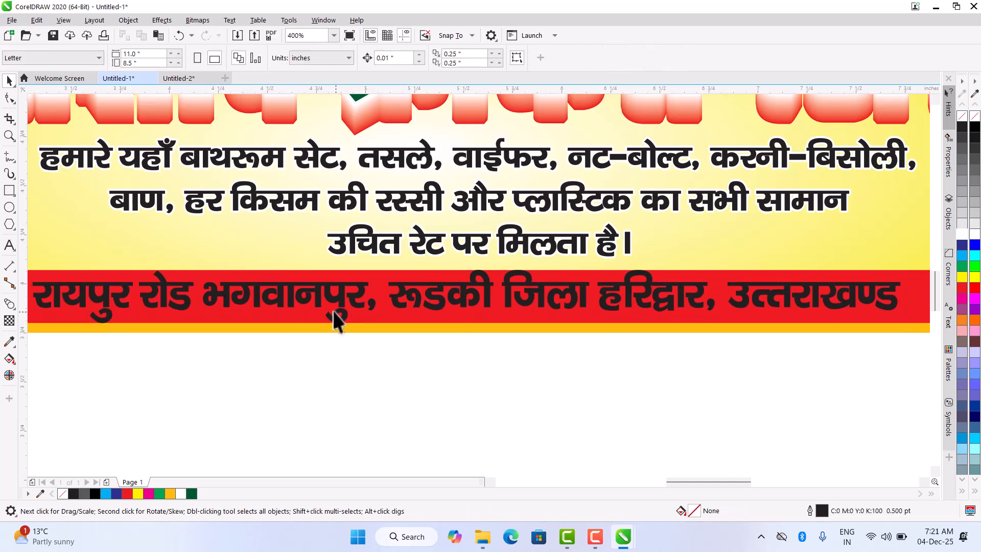
Fill the address line on the red strip with white.
click(331, 296)
click(974, 234)
click(387, 387)
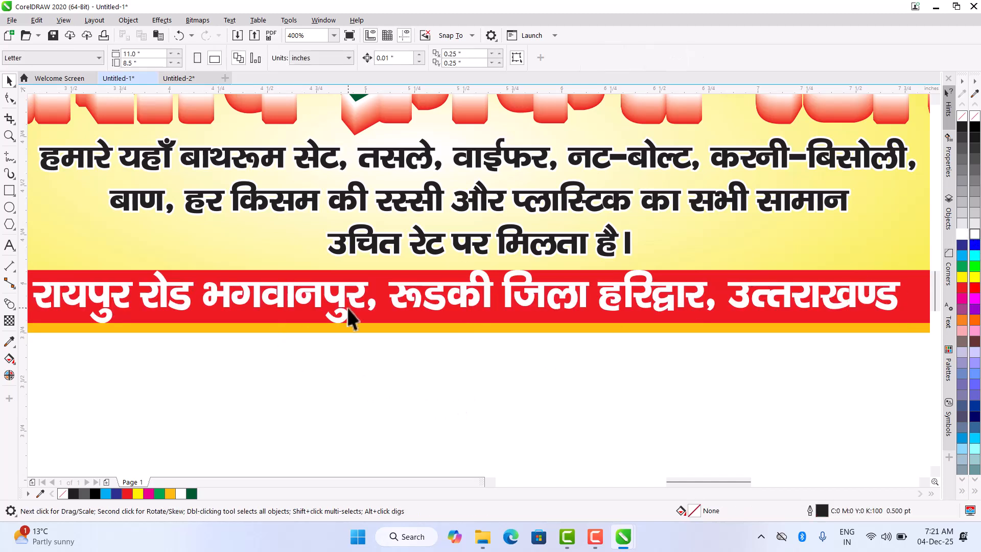
scroll(348, 308, down, 2)
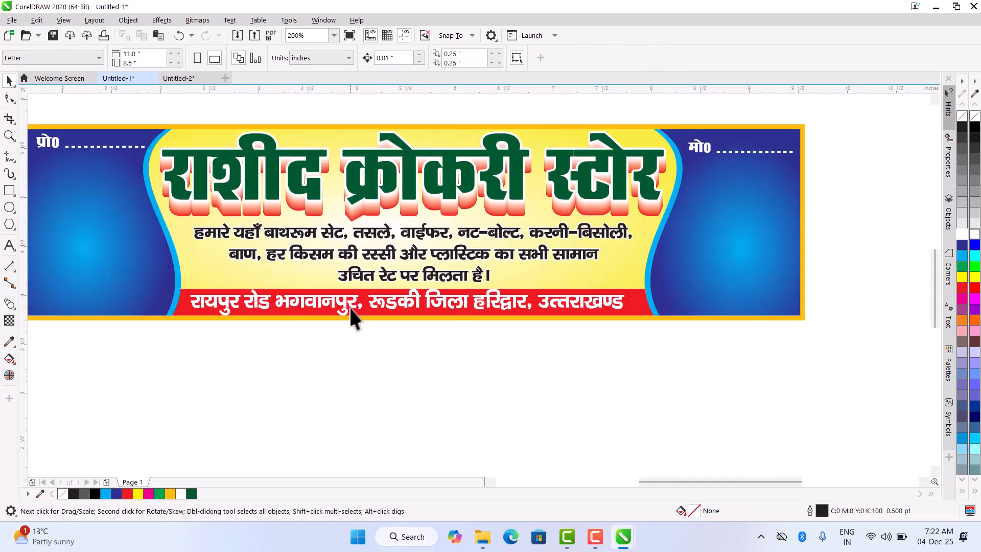
Nudge the address line 0.04 inch to the right and slightly up within the red strip, and deselect it.
click(217, 304)
scroll(197, 305, up, 2)
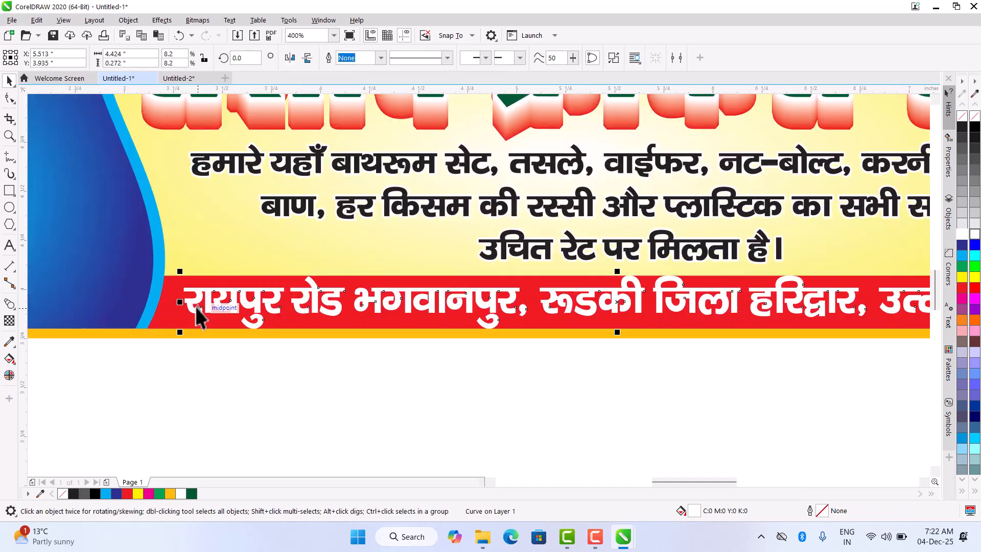
key(Right)
key(Right)
key(Right)
key(Right)
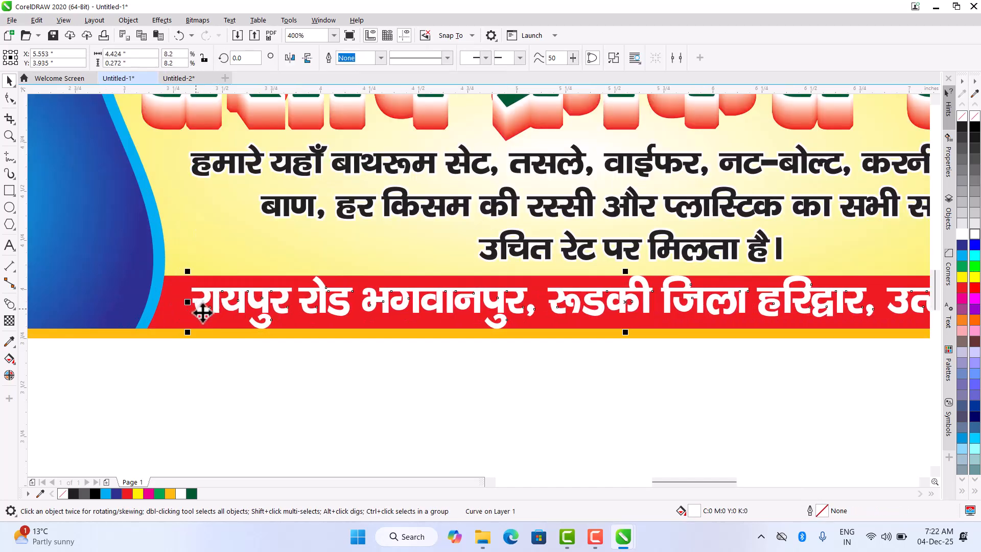
scroll(625, 340, up, 2)
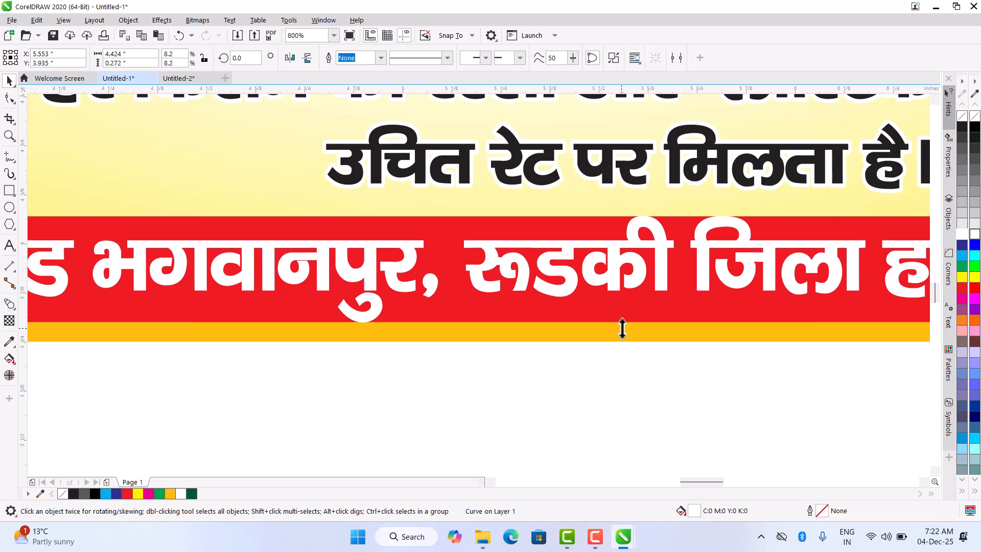
click(419, 346)
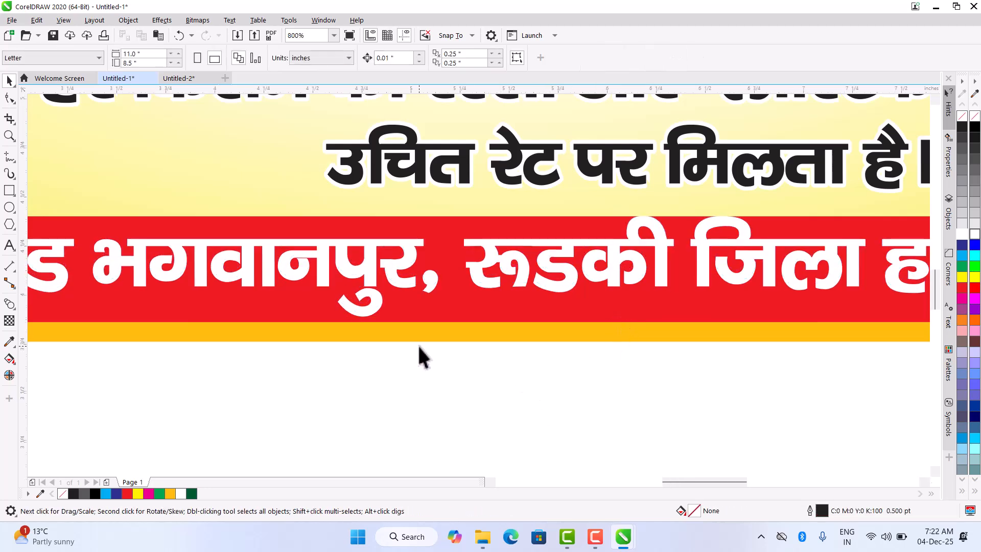
scroll(418, 347, down, 3)
scroll(493, 406, down, 3)
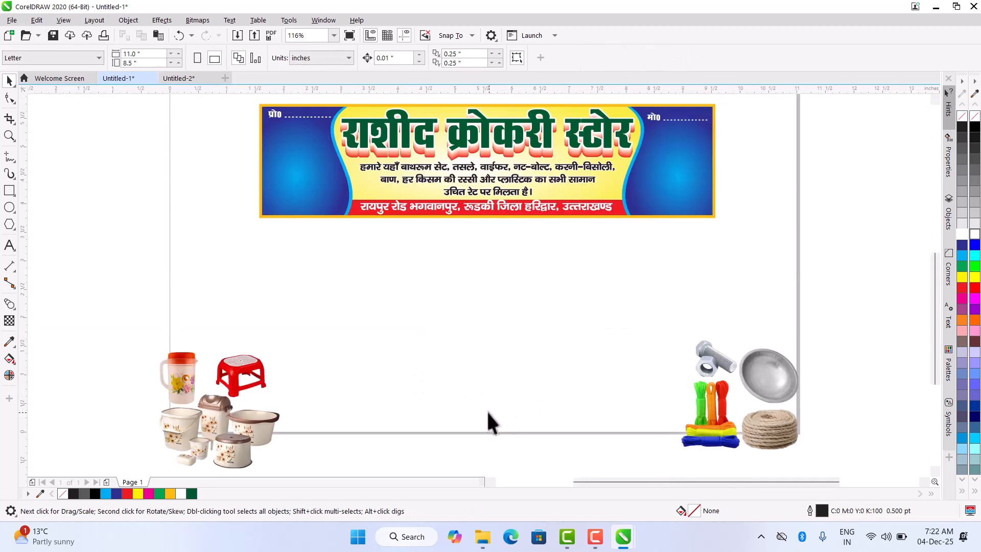
Move the plastic crockery picture group up towards the banner and shrink it proportionally to about 0.92 inch wide.
click(238, 376)
drag(238, 376, 280, 285)
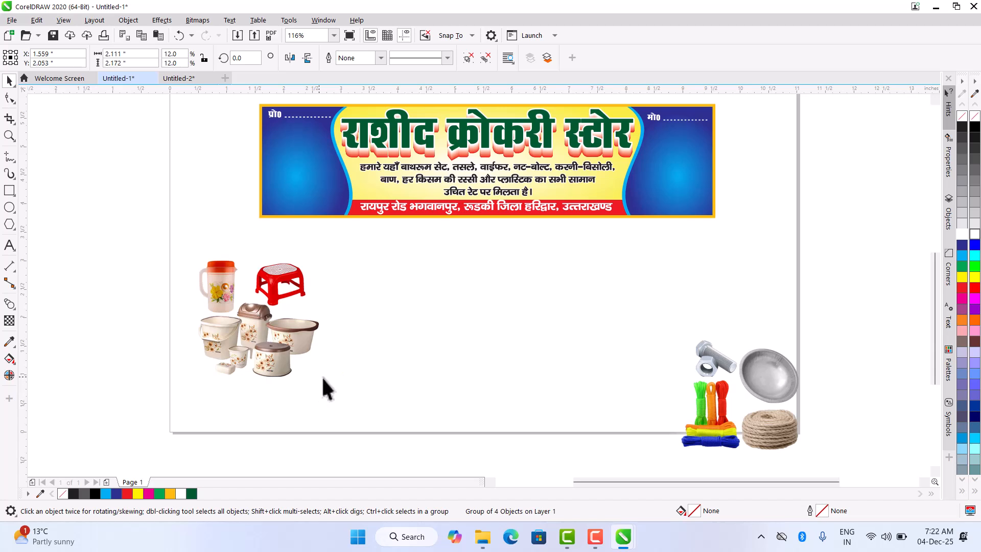
drag(326, 384, 253, 408)
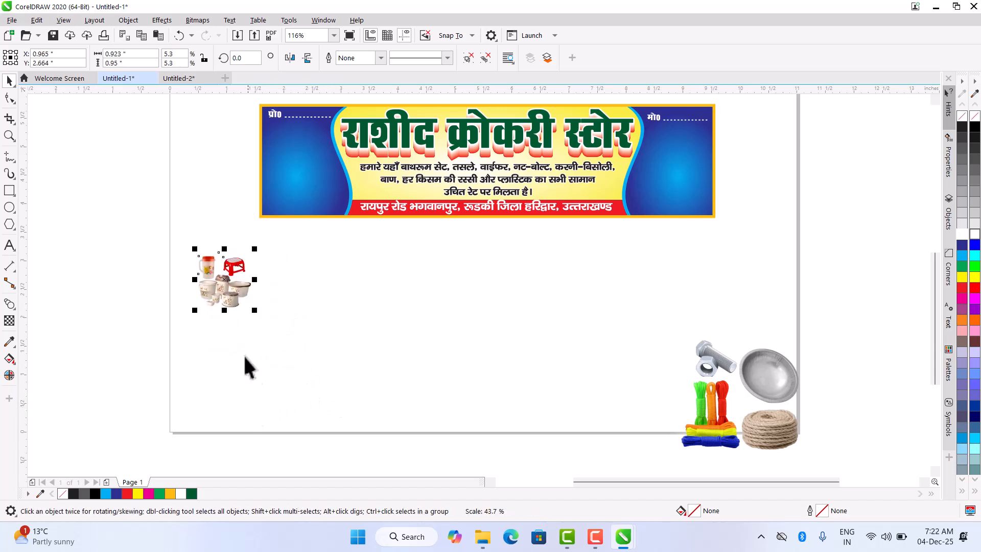
Move the plastic crockery picture group onto the banner's left blue panel and enlarge it proportionally to about 1.26 inches wide.
drag(234, 295, 300, 193)
scroll(317, 206, up, 2)
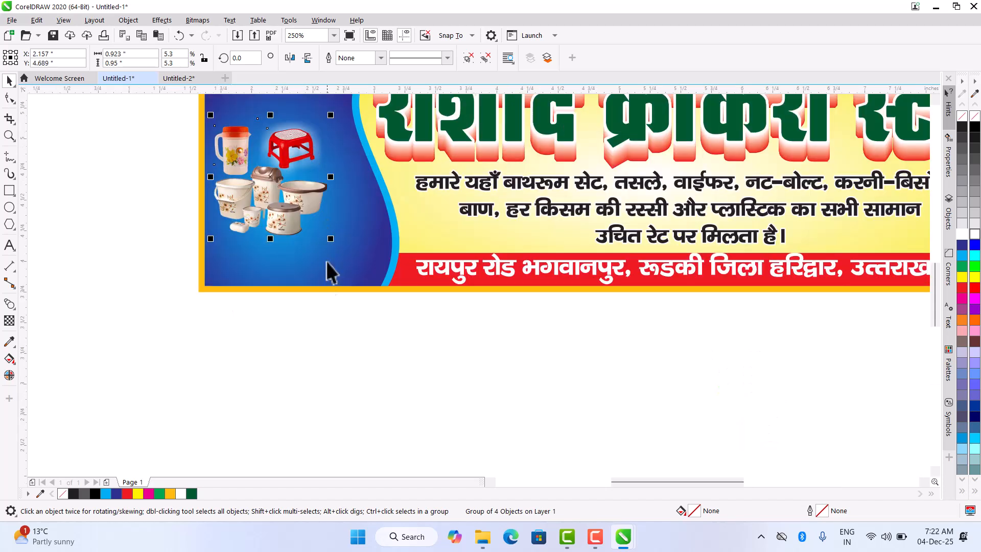
drag(333, 244, 364, 307)
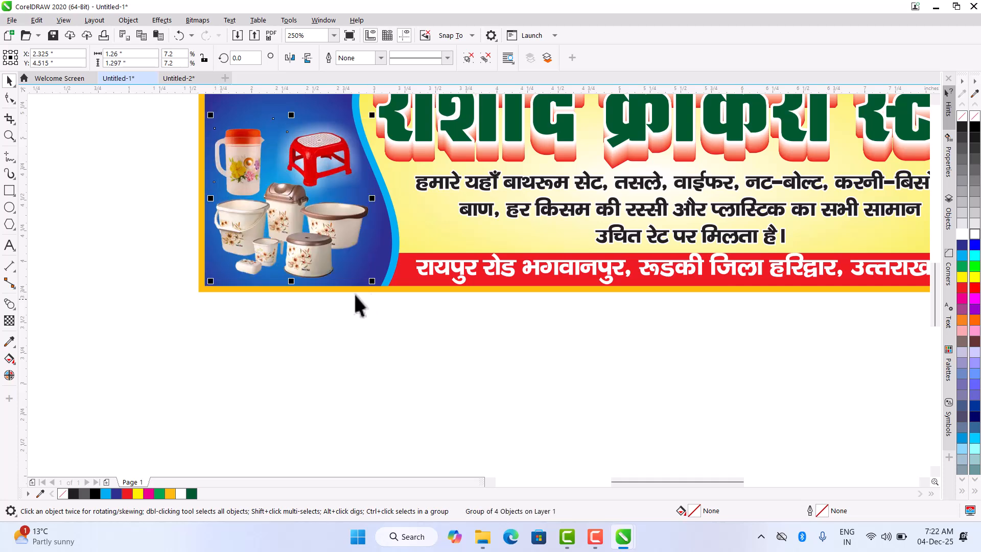
scroll(334, 280, down, 2)
scroll(278, 149, up, 2)
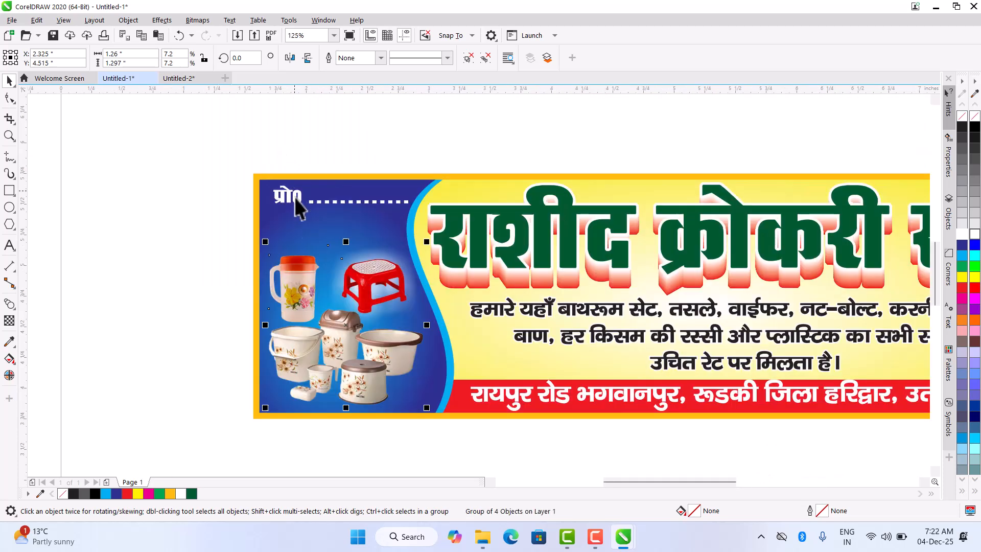
Enlarge the crockery picture group further to fill the left blue panel below the proprietor line, and adjust its position there.
drag(265, 242, 246, 171)
drag(341, 232, 341, 211)
scroll(234, 238, down, 1)
scroll(223, 223, up, 1)
Move the bolt, rope and metal bowl picture group onto the banner's right blue panel and bring it to the front of the layer.
scroll(118, 247, down, 1)
drag(674, 471, 703, 258)
key(shift+Page_Up)
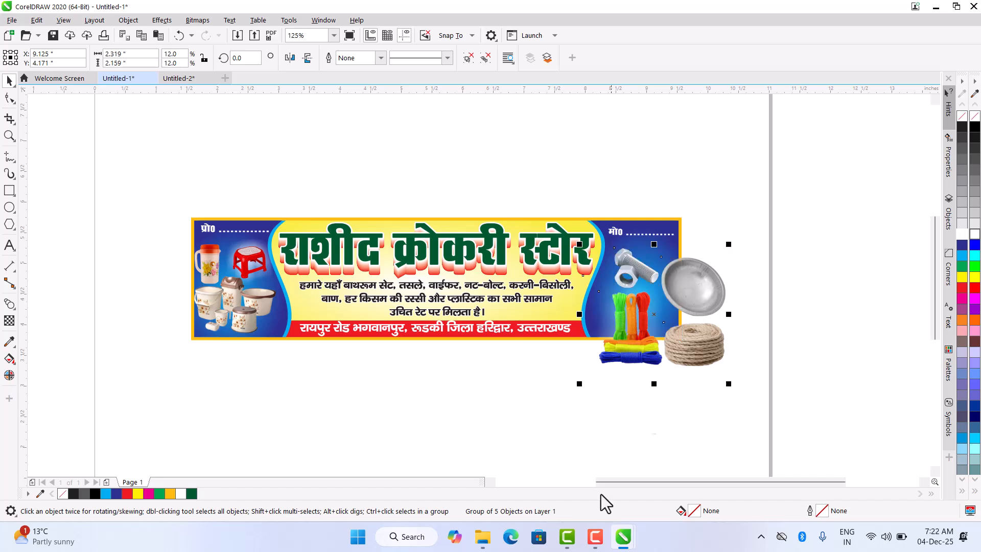
Shrink the bolt, rope and bowl picture group proportionally to about 1.55 inches wide within the right blue panel, and deselect it.
drag(728, 384, 682, 339)
scroll(670, 289, up, 2)
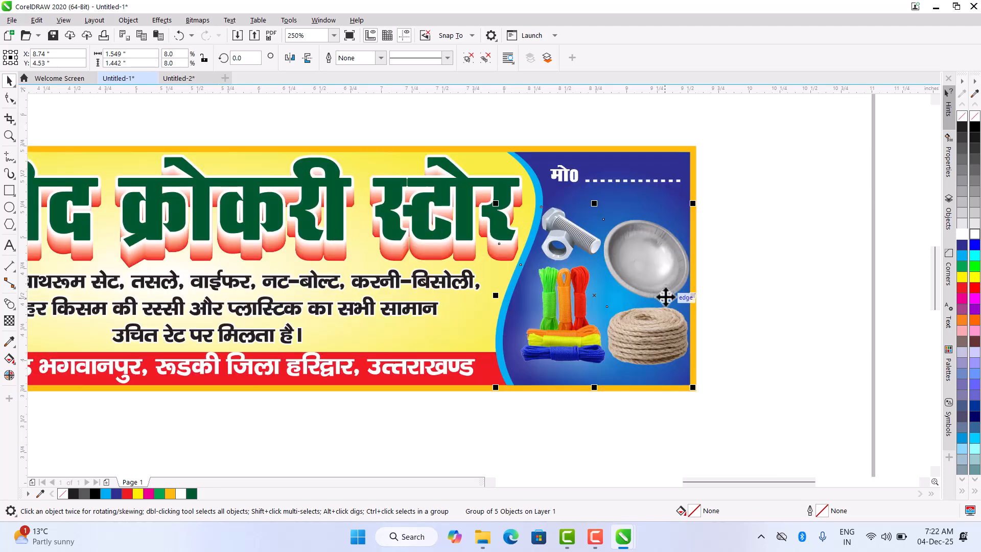
click(759, 302)
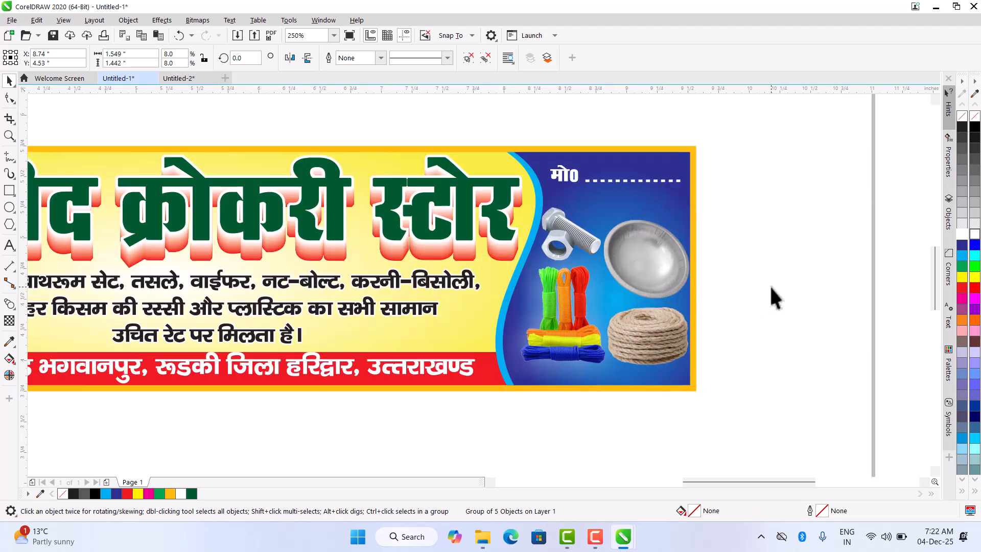
key(F4)
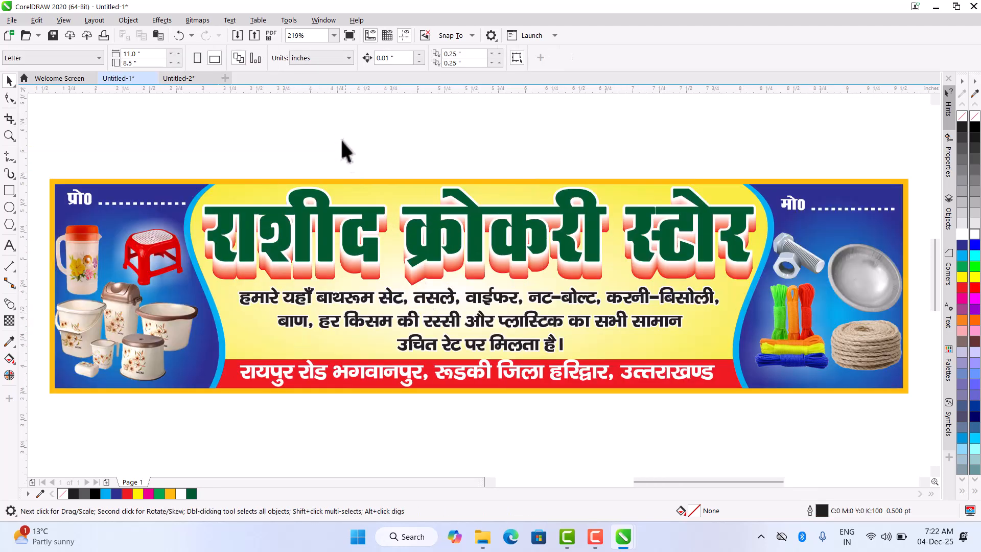